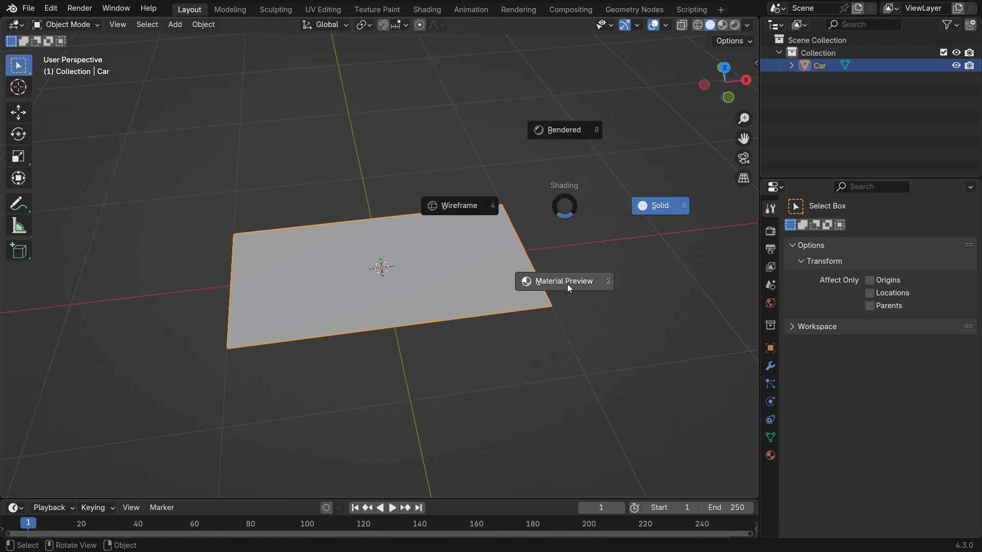
# - Display the car image plane in Material Preview shading and view it straight from the top
pyautogui.click(568, 286)
pyautogui.moveTo(581, 285)
pyautogui.mouseDown(button='middle')
pyautogui.moveTo(492, 323)
pyautogui.moveTo(489, 344)
pyautogui.mouseUp(button='middle')
pyautogui.press('KP_7')
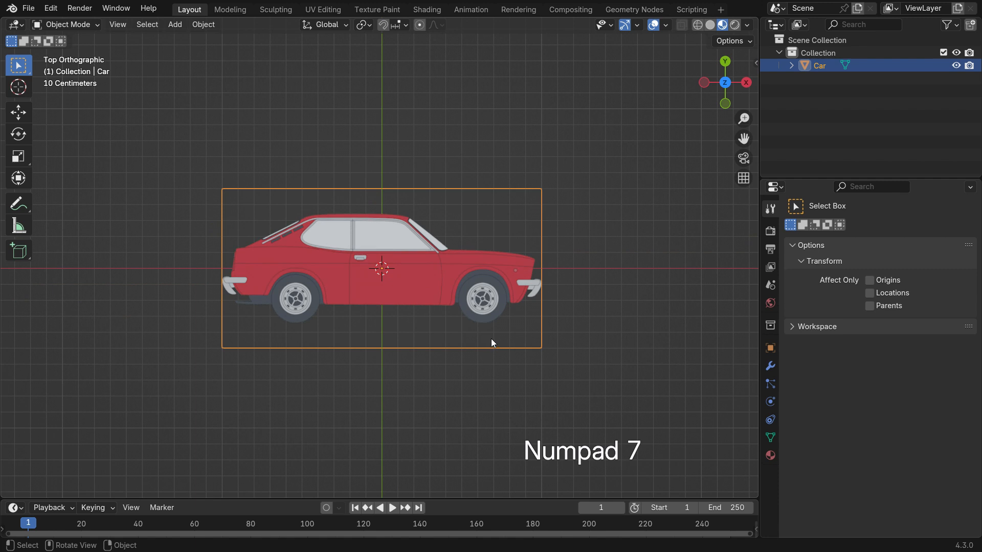
pyautogui.scroll(1, 504, 234)
pyautogui.press('g')
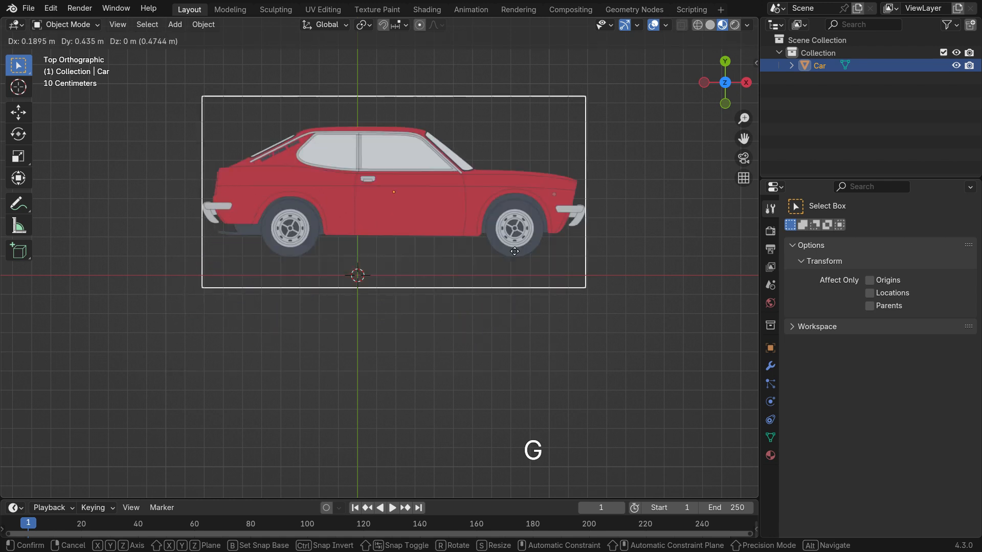
pyautogui.rightClick(548, 305)
pyautogui.press('r')
pyautogui.click(522, 364)
pyautogui.press('s')
pyautogui.rightClick(464, 313)
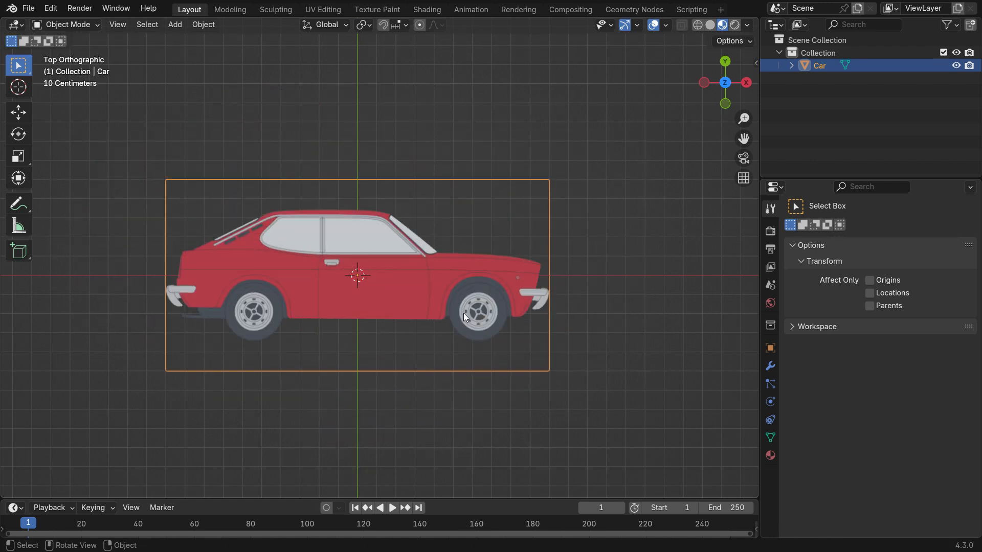
# - Move the car image plane up along the global Y axis until its wheels sit just above the X axis line
pyautogui.press('g')
pyautogui.press('y')
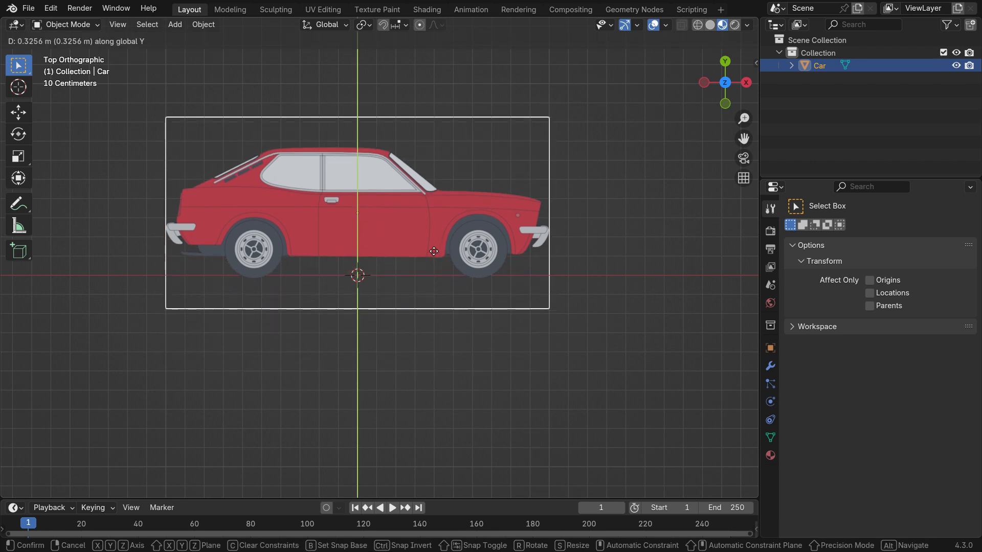
pyautogui.click(434, 245)
pyautogui.scroll(6, 284, 247)
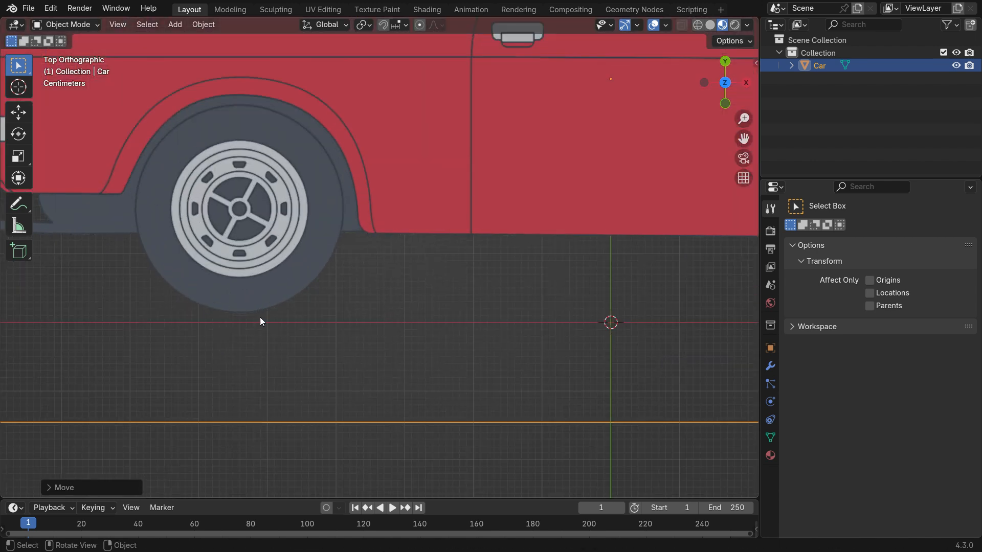
# - Fine-tune the car plane by about -0.013 m along global Y so the tyres touch the X axis line
pyautogui.press('g')
pyautogui.press('y')
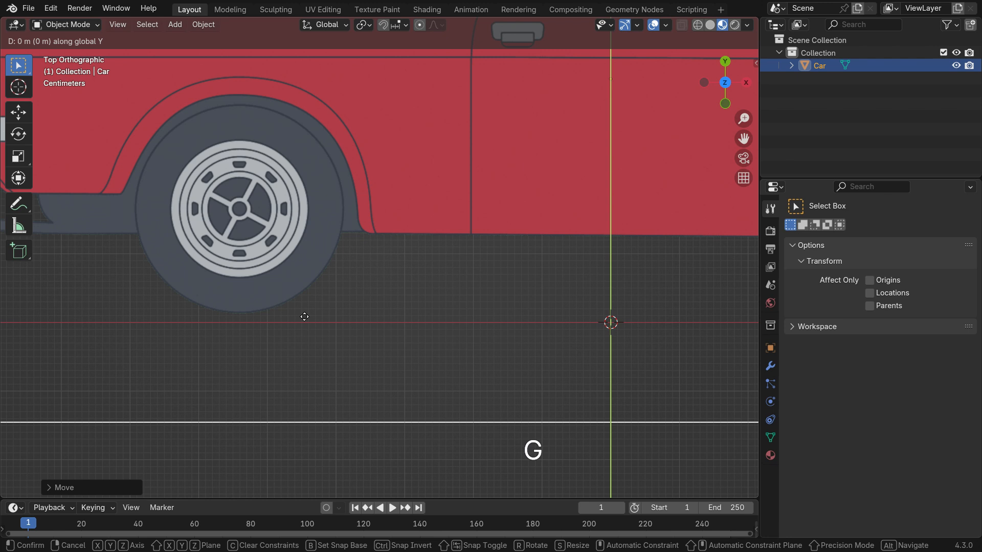
pyautogui.press('shift')
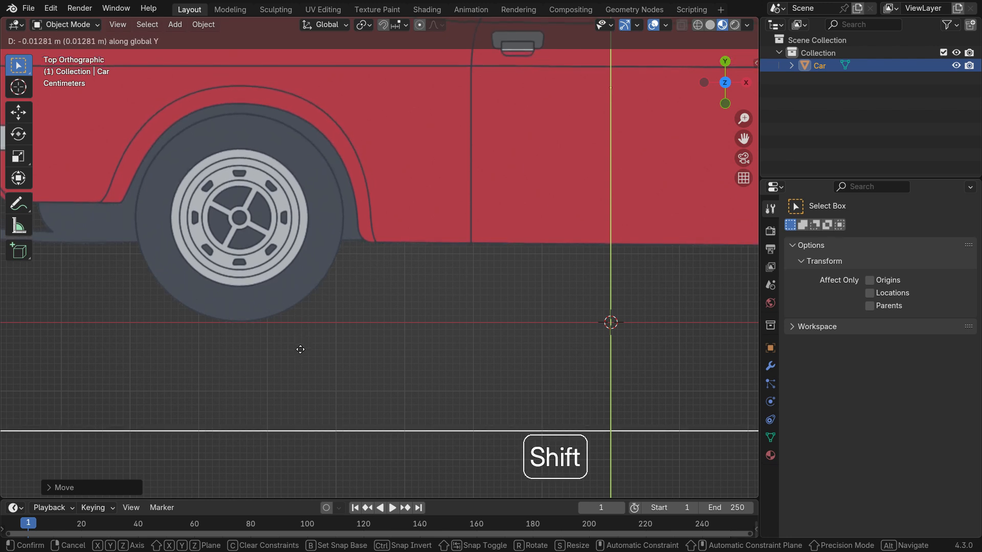
pyautogui.click(300, 349)
pyautogui.scroll(3, 245, 326)
pyautogui.scroll(-7, 253, 342)
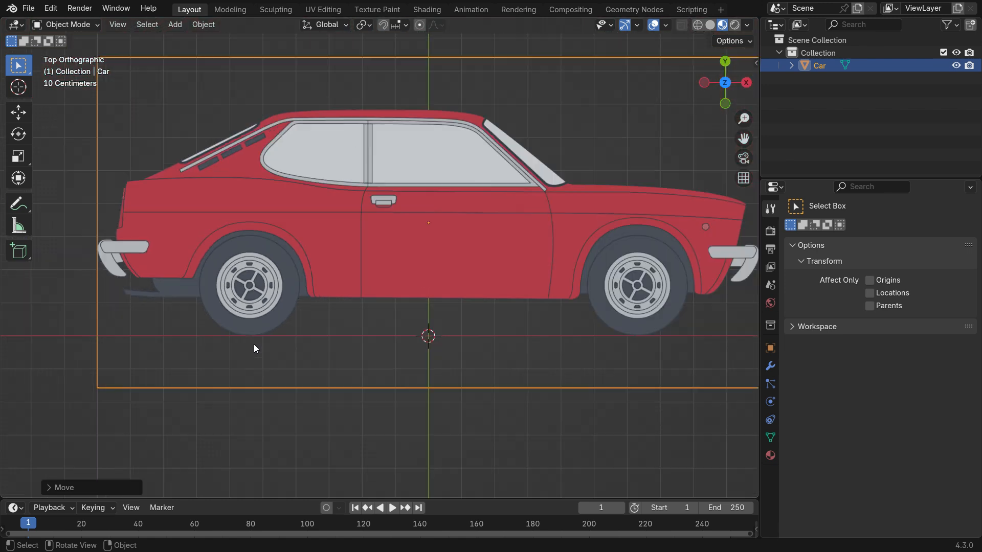
pyautogui.scroll(-2, 254, 345)
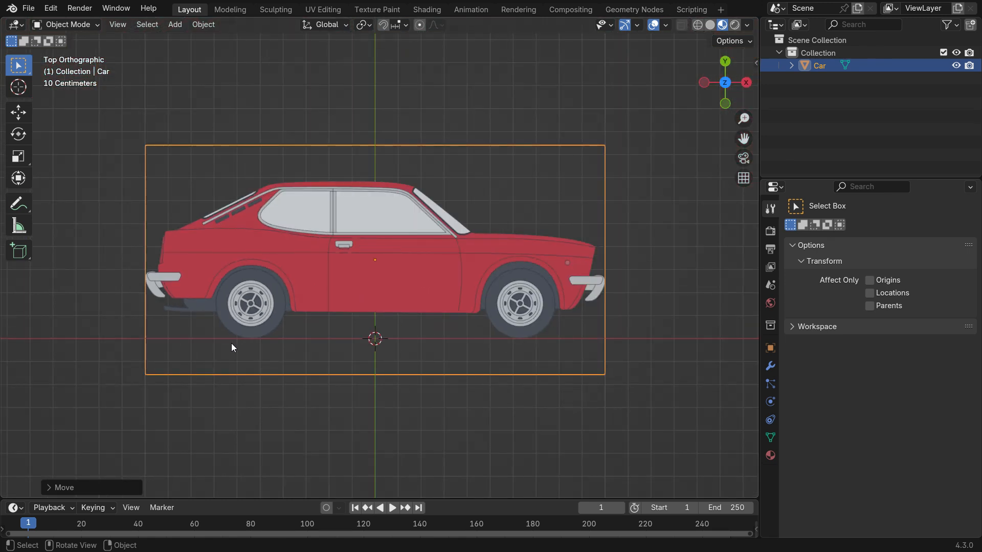
# - Place the 3D cursor at the hub centre of the car's front wheel and return to box selection
pyautogui.click(21, 89)
pyautogui.scroll(10, 519, 305)
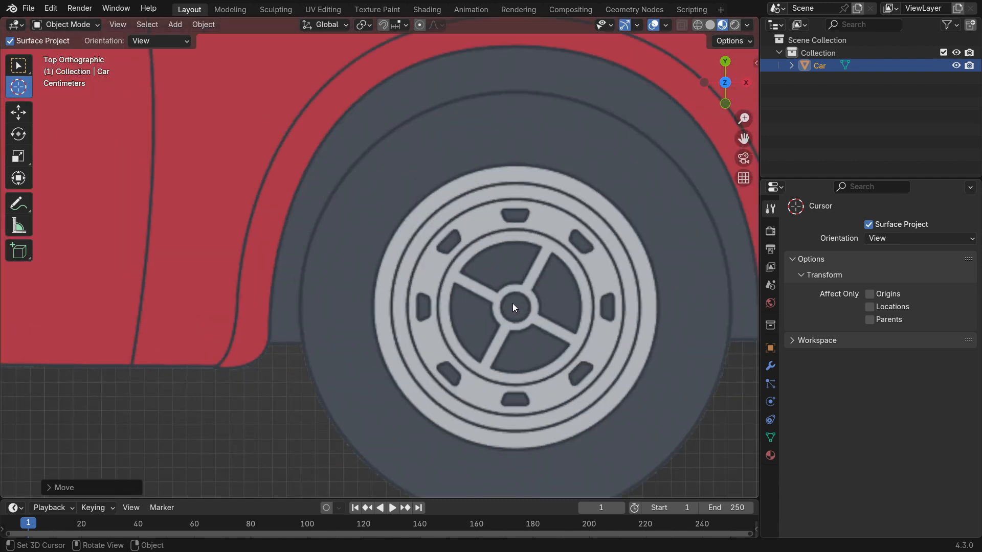
pyautogui.moveTo(514, 307); pyautogui.dragTo(515, 308)
pyautogui.scroll(-6, 471, 327)
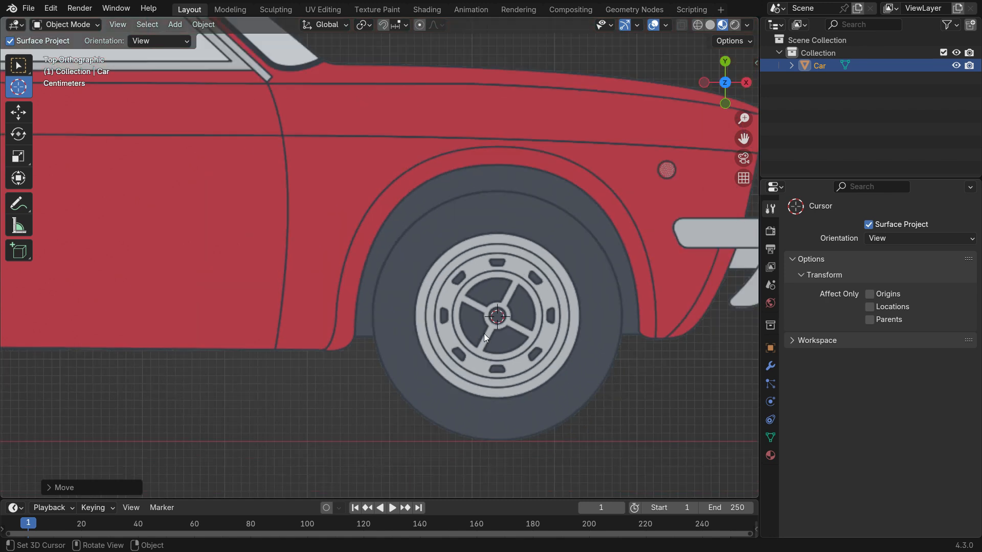
pyautogui.click(18, 65)
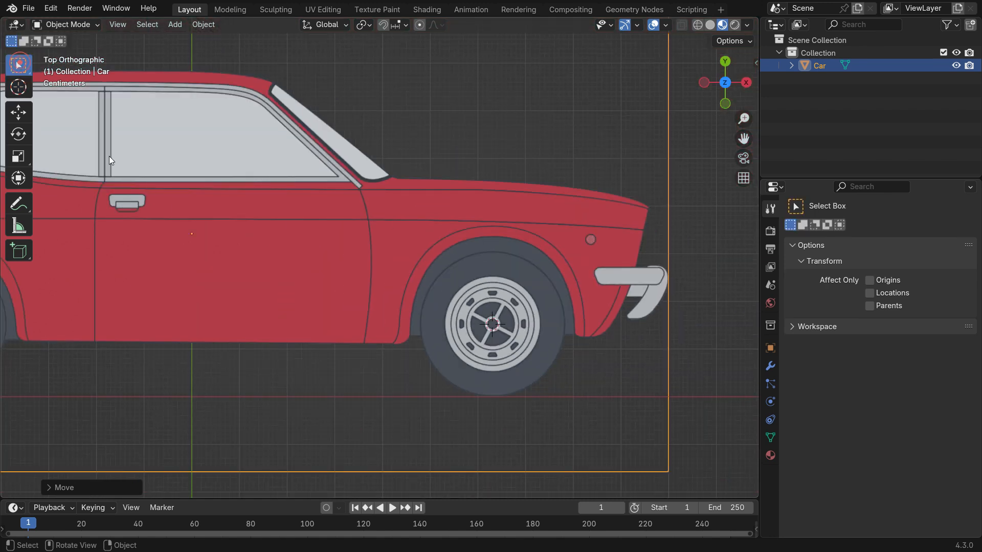
# - Add a mesh cylinder at the 3D cursor on the front wheel
pyautogui.hotkey('shift', 'a')
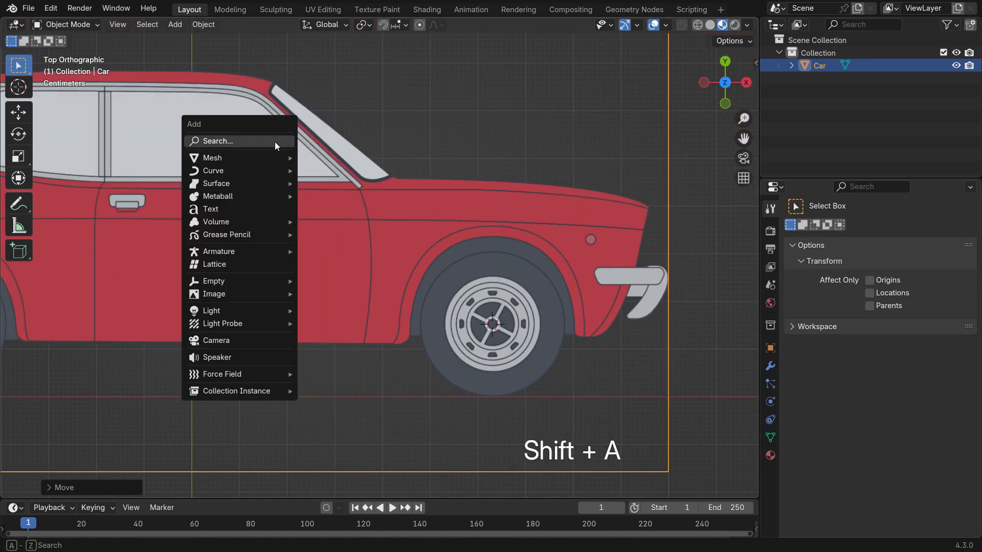
pyautogui.moveTo(267, 156)
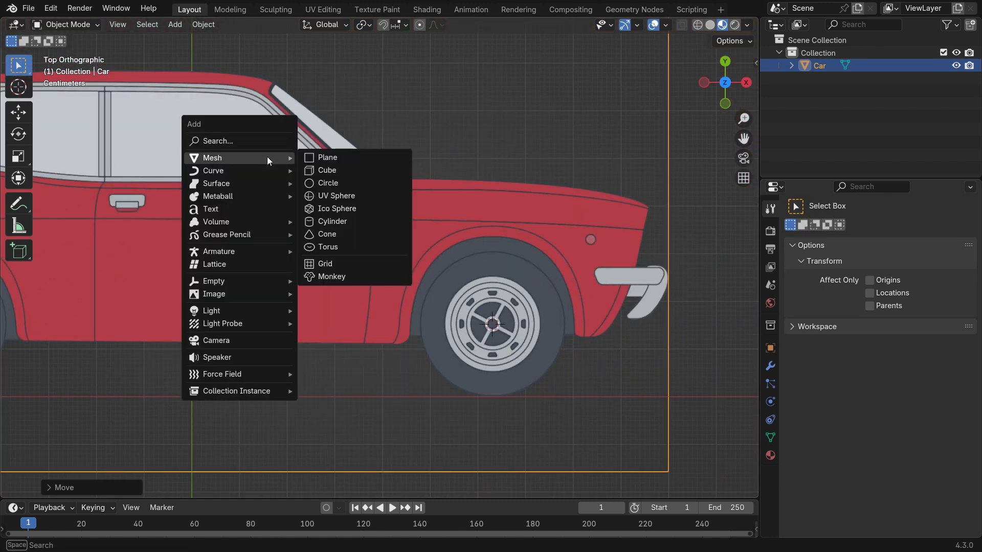
pyautogui.click(360, 223)
pyautogui.scroll(-6, 372, 276)
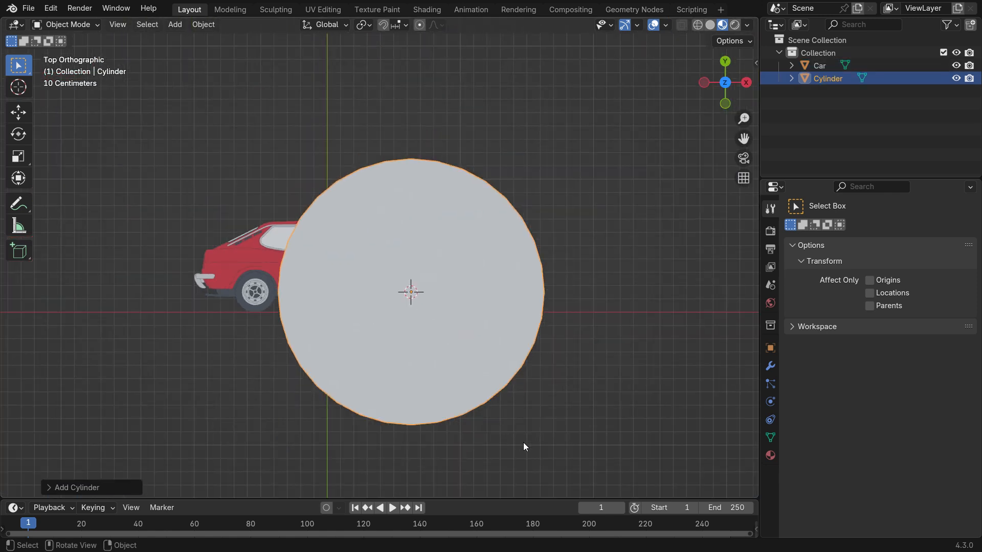
# - Scale the cylinder down uniformly until its outline matches the front tyre
pyautogui.press('s')
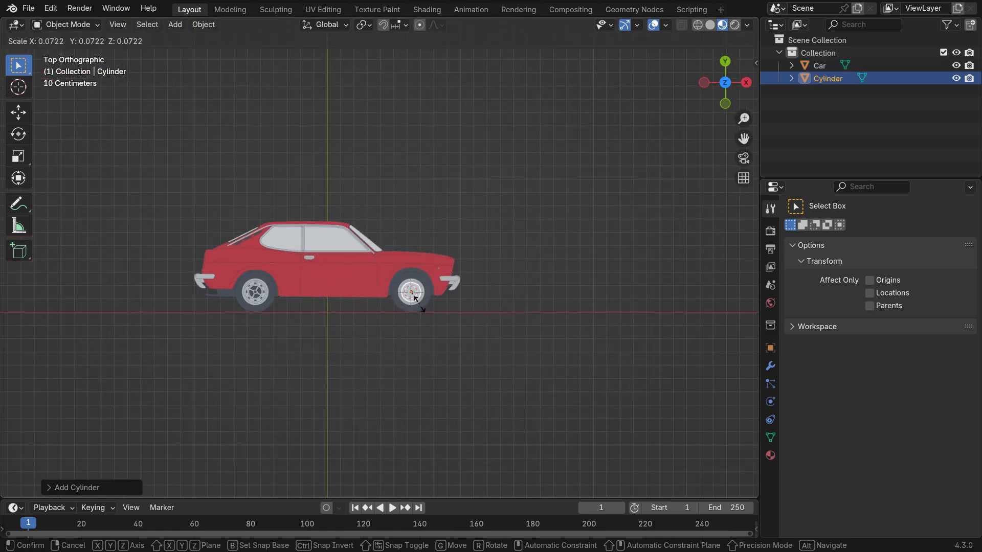
pyautogui.click(421, 311)
pyautogui.scroll(11, 415, 292)
pyautogui.press('s')
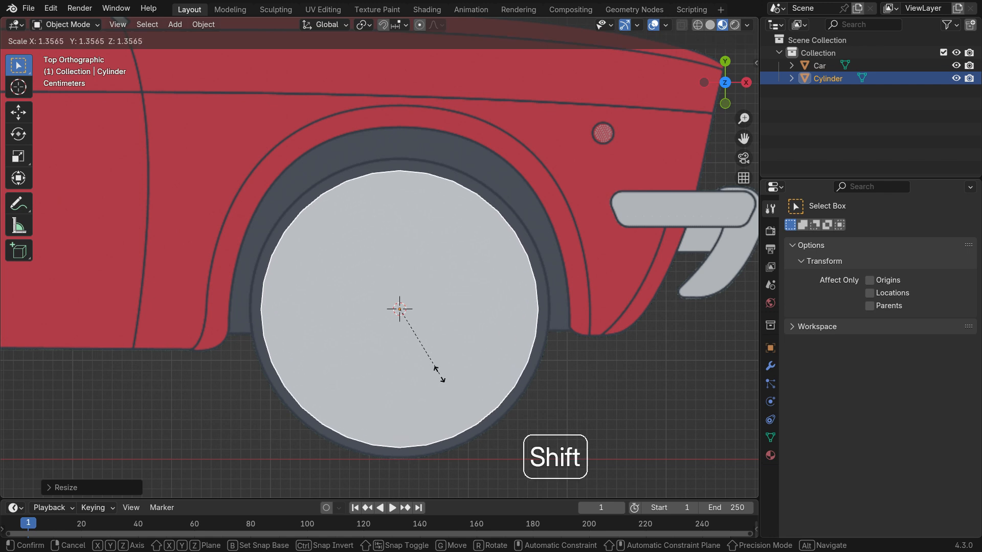
pyautogui.click(476, 425)
pyautogui.scroll(-8, 499, 386)
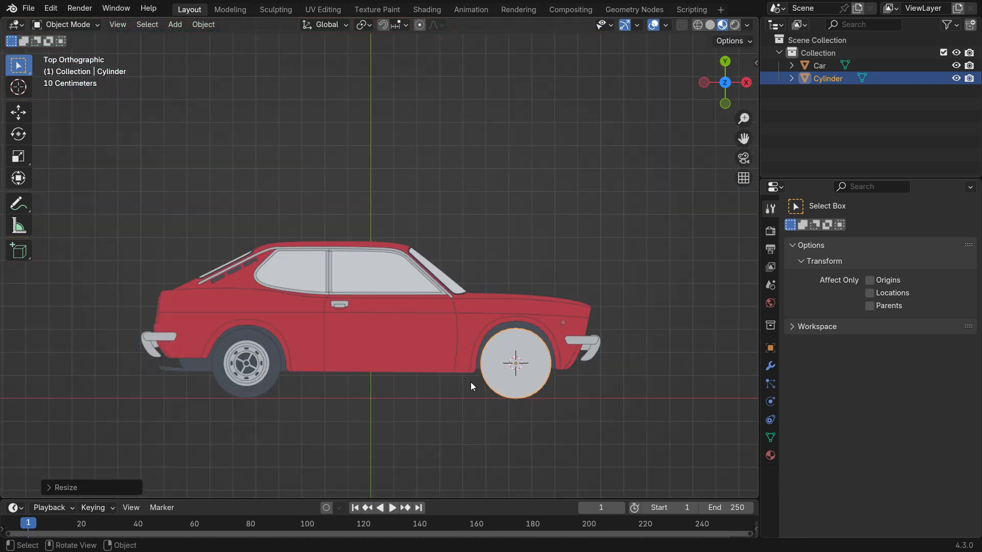
# - Duplicate the wheel cylinder along the global X axis and align the copy precisely with the rear tyre
pyautogui.hotkey('shift', 'd')
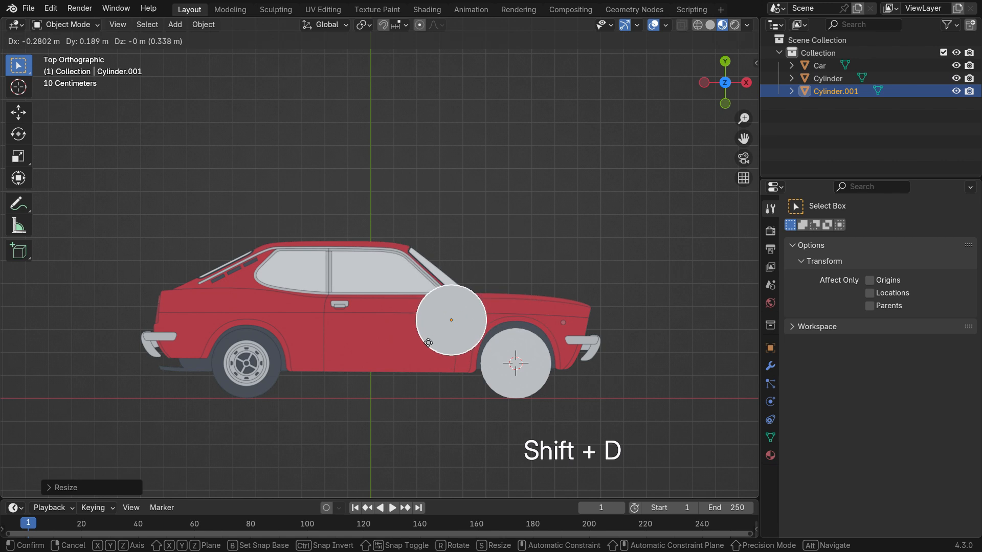
pyautogui.press('x')
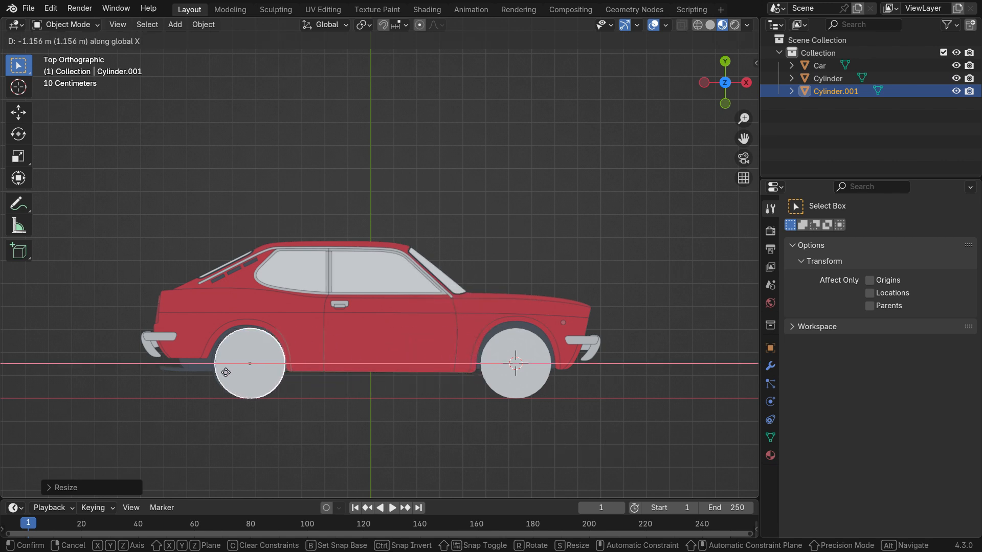
pyautogui.click(222, 370)
pyautogui.scroll(7, 223, 362)
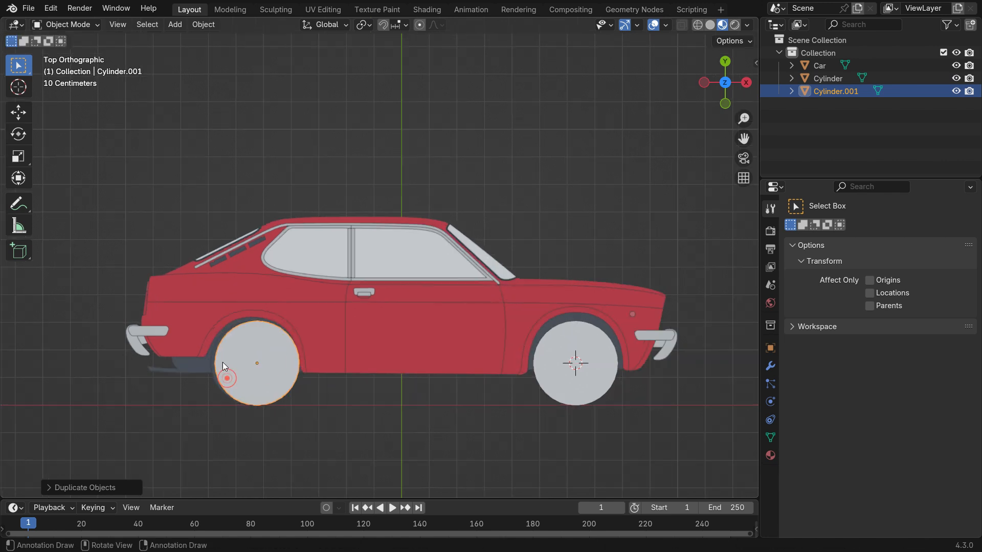
pyautogui.press('g')
pyautogui.press('x')
pyautogui.press('shift')
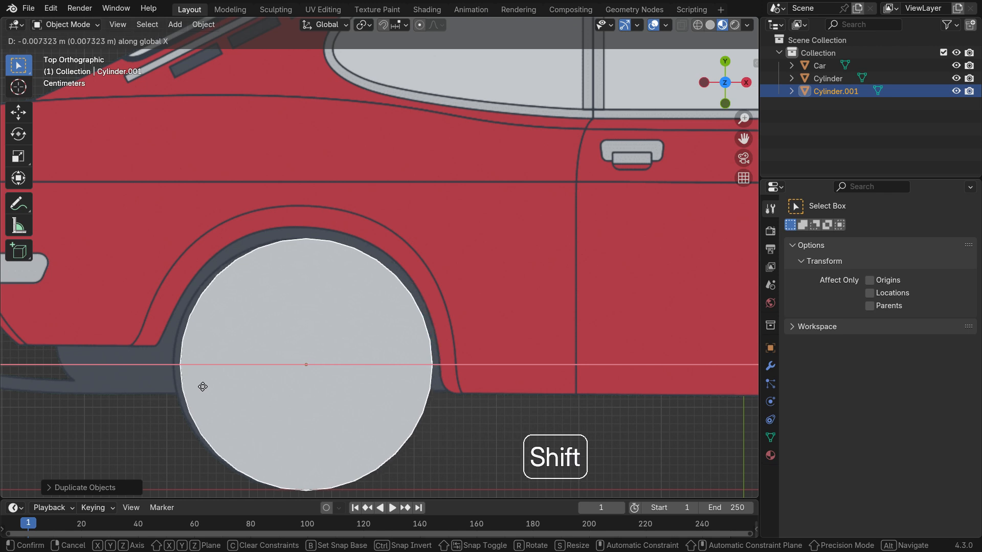
pyautogui.click(140, 388)
pyautogui.scroll(-6, 237, 310)
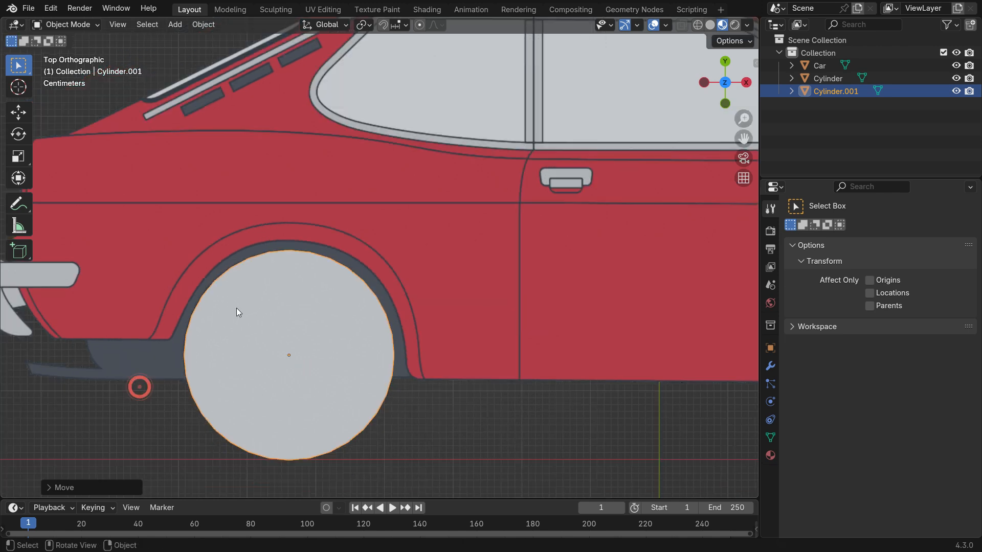
# - Join the front and rear wheel cylinders into a single object
pyautogui.press('shift')
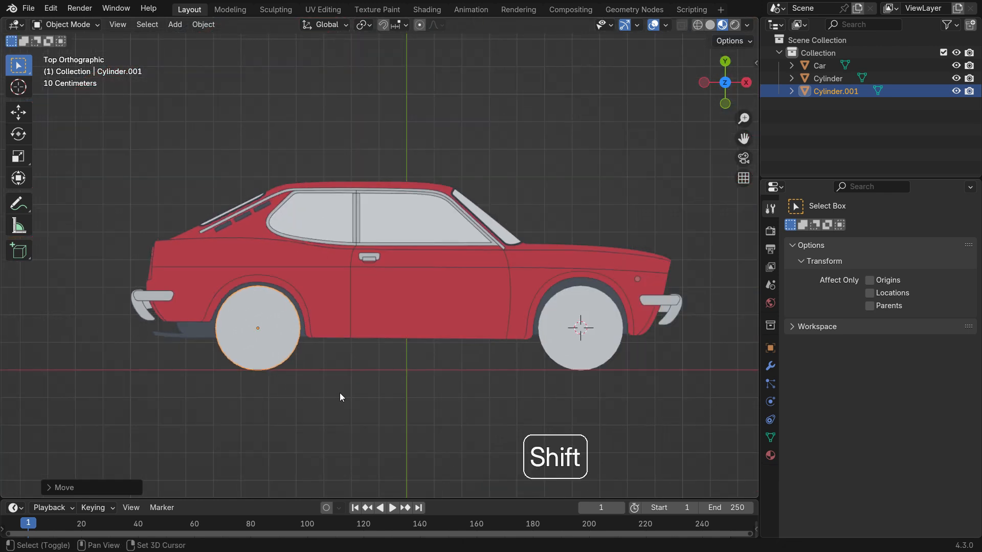
pyautogui.keyDown('shift'); pyautogui.click(560, 341); pyautogui.keyUp('shift')
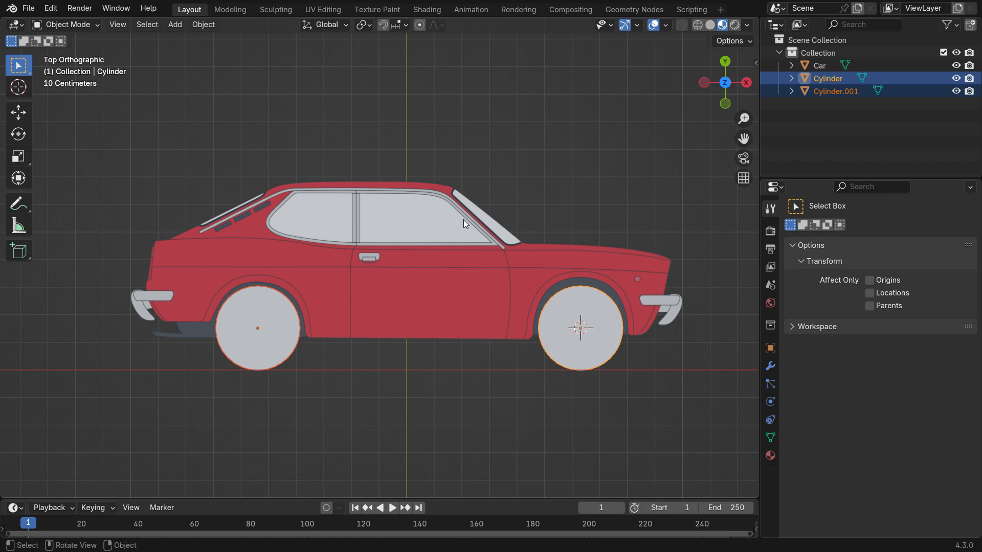
pyautogui.hotkey('ctrl', 'j')
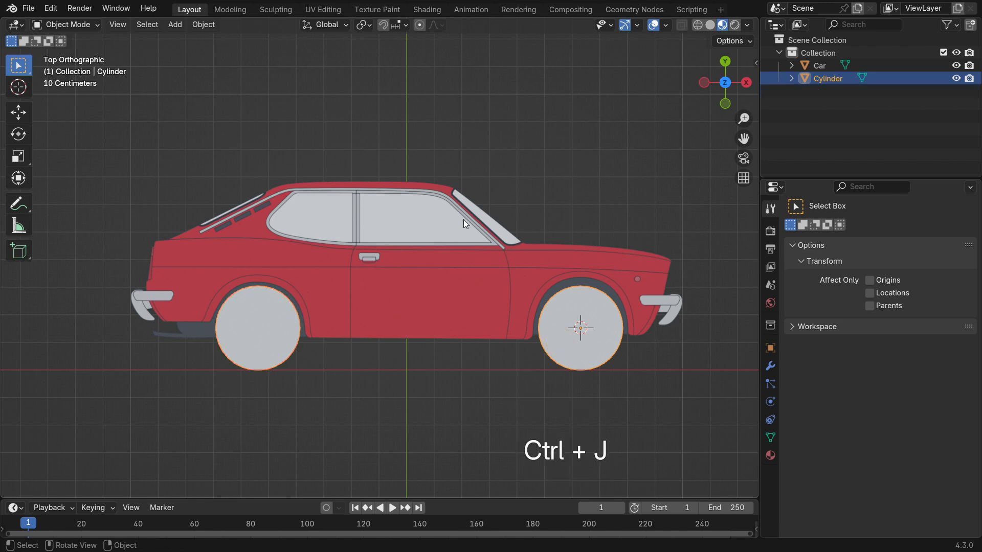
pyautogui.press('g')
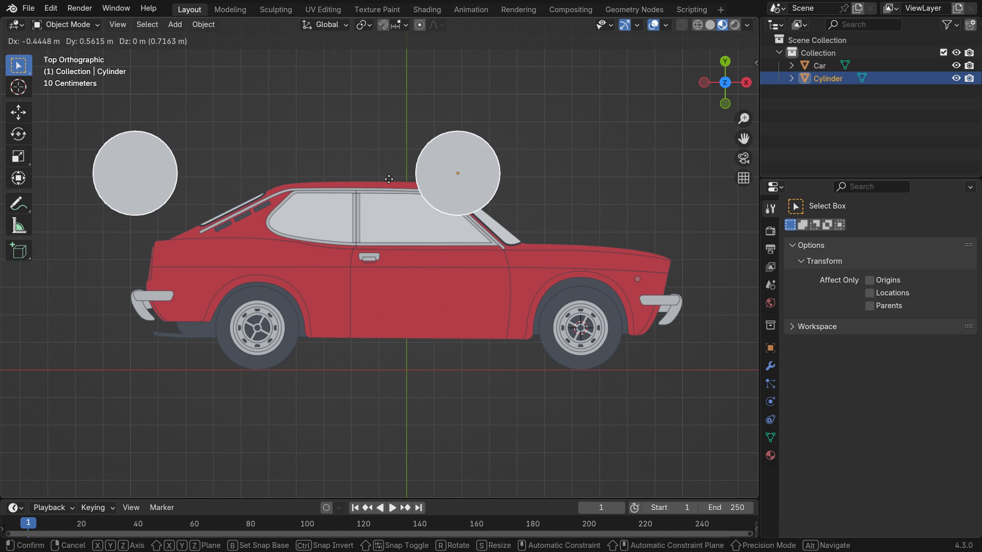
pyautogui.press('Escape')
# - Duplicate the car plane in place and hide the Car.001 copy in the viewport
pyautogui.moveTo(427, 253); pyautogui.dragTo(456, 207, button='middle')
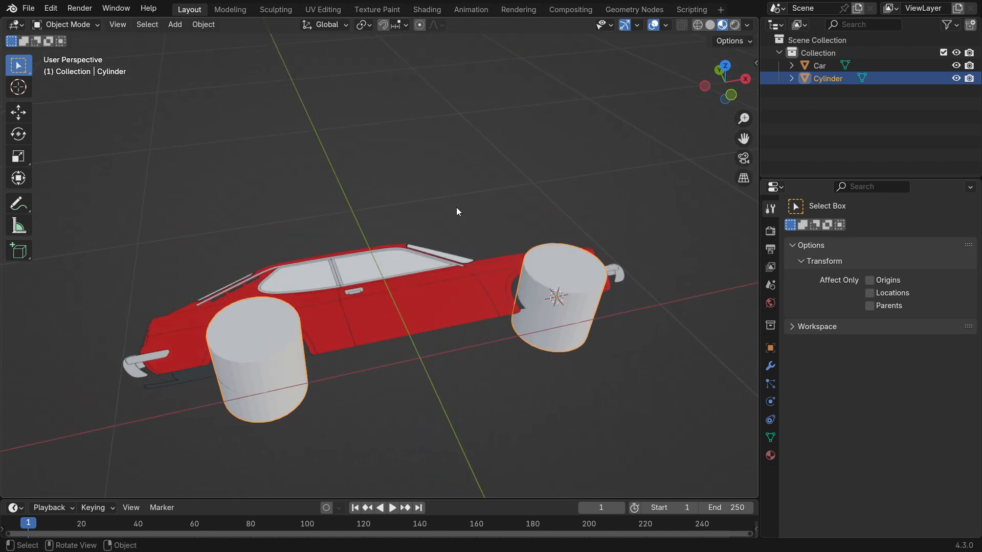
pyautogui.click(404, 258)
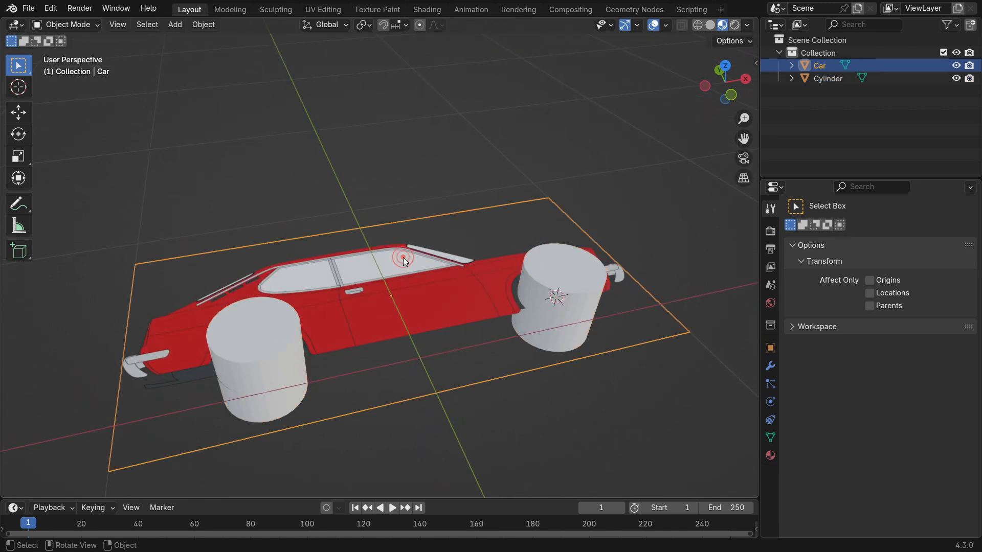
pyautogui.hotkey('shift', 'd')
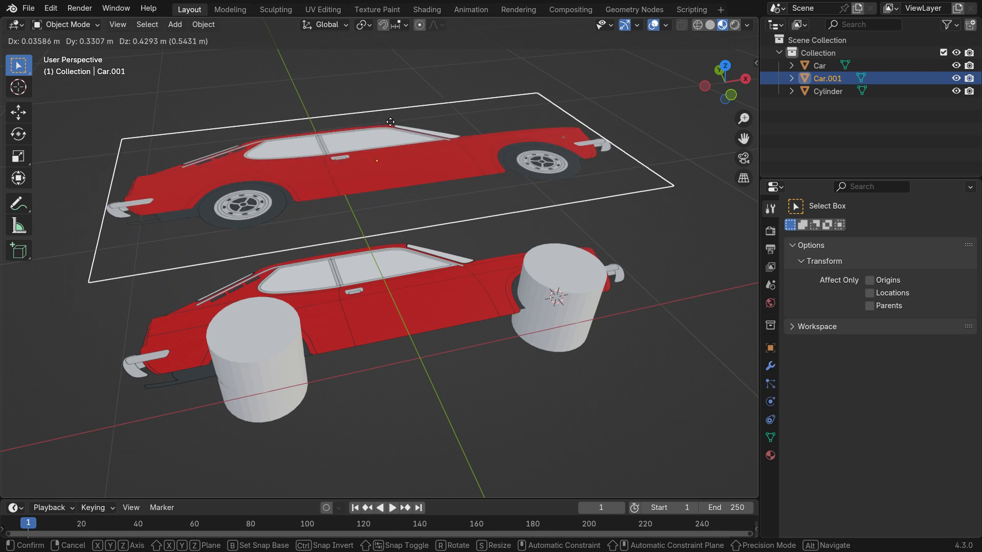
pyautogui.rightClick(389, 126)
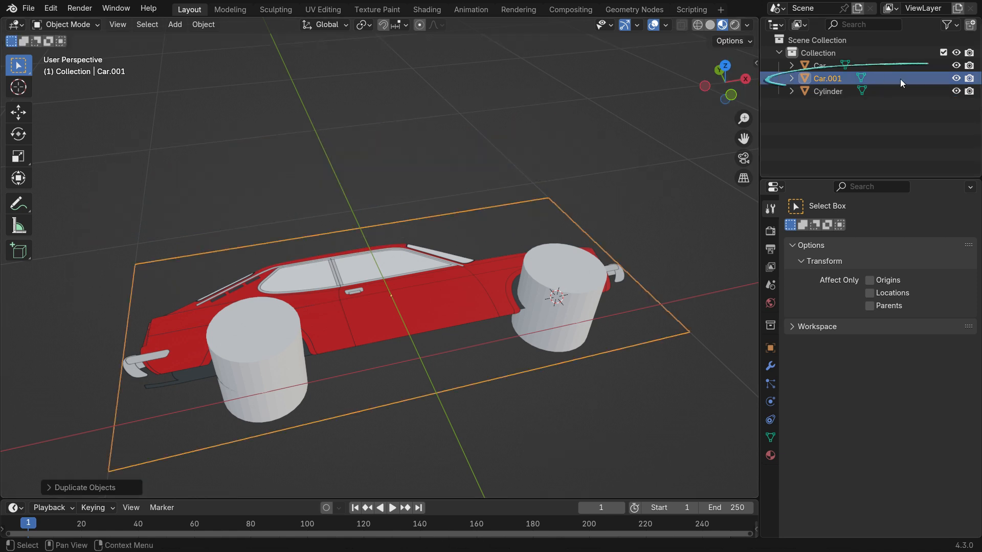
pyautogui.click(956, 78)
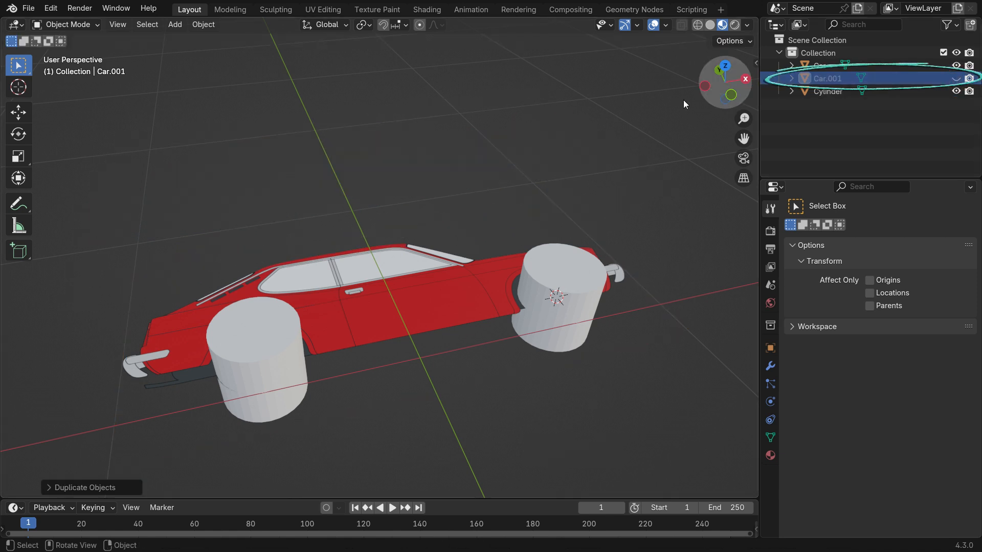
# - Add a Boolean modifier to the visible Car plane
pyautogui.click(467, 291)
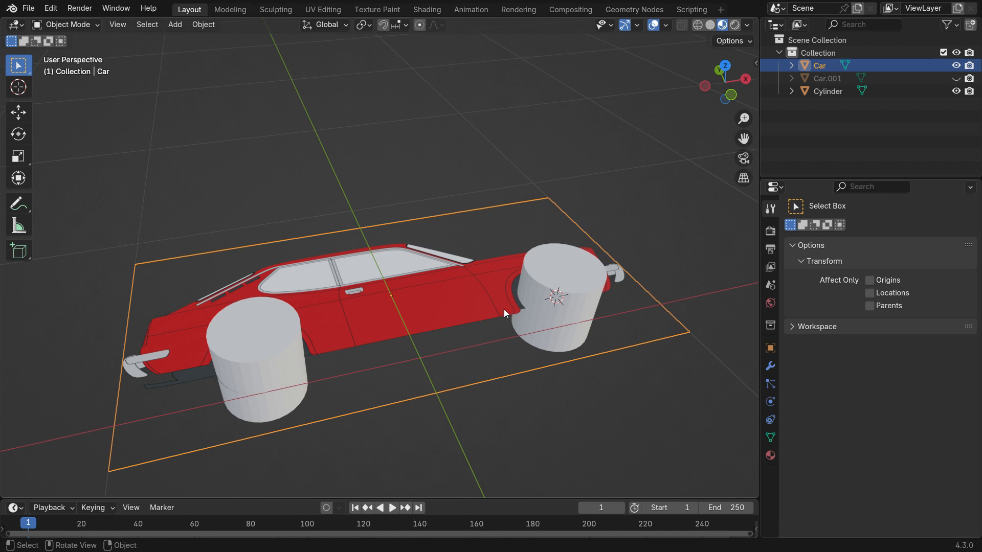
pyautogui.click(770, 367)
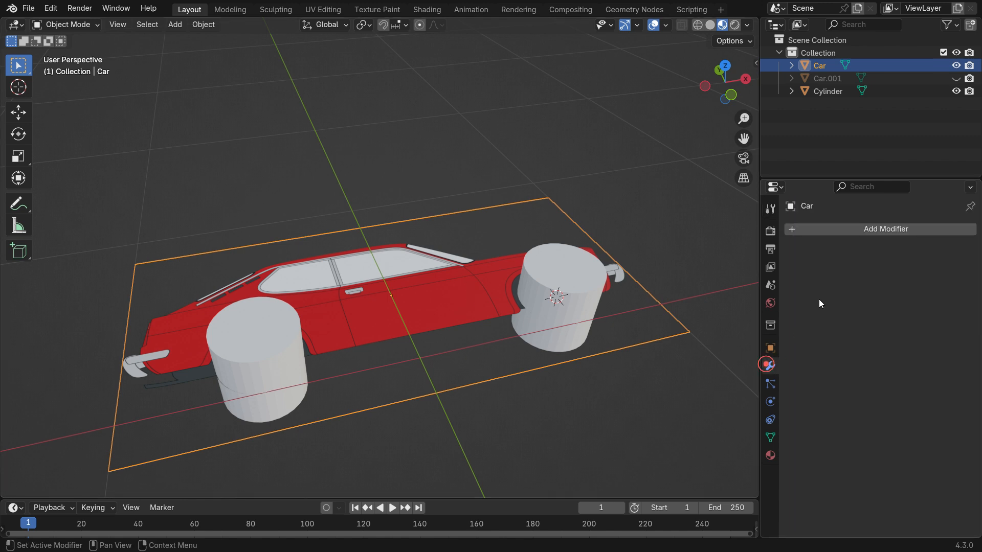
pyautogui.click(861, 231)
pyautogui.click(861, 231)
pyautogui.write('bool')
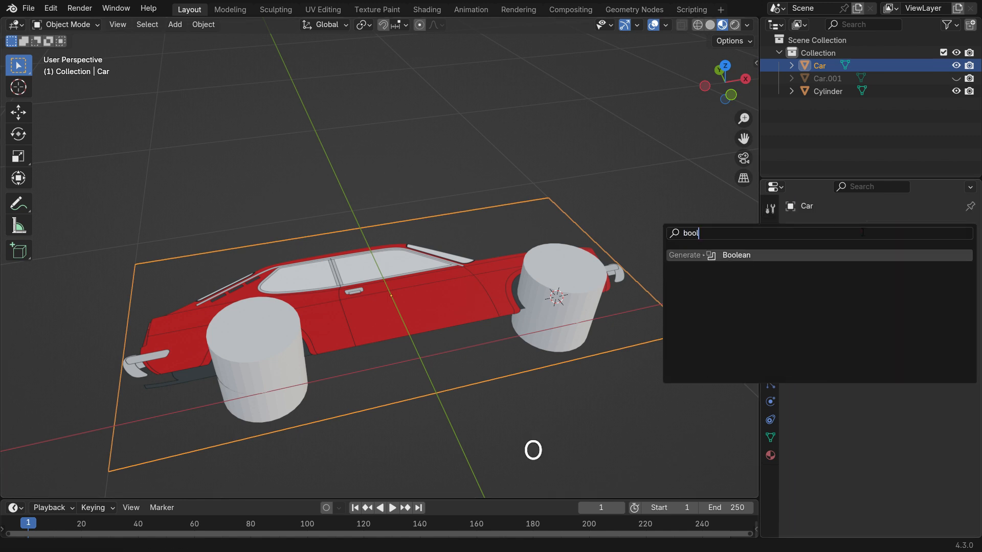
pyautogui.press('Return')
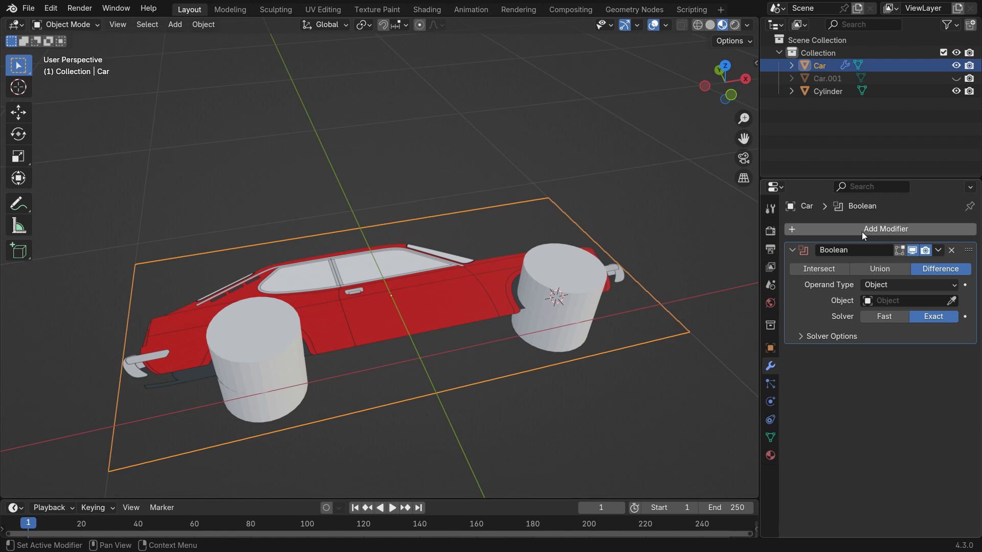
# - Set the Boolean modifier to Intersect with the joined wheel cylinders as its operand object
pyautogui.click(831, 269)
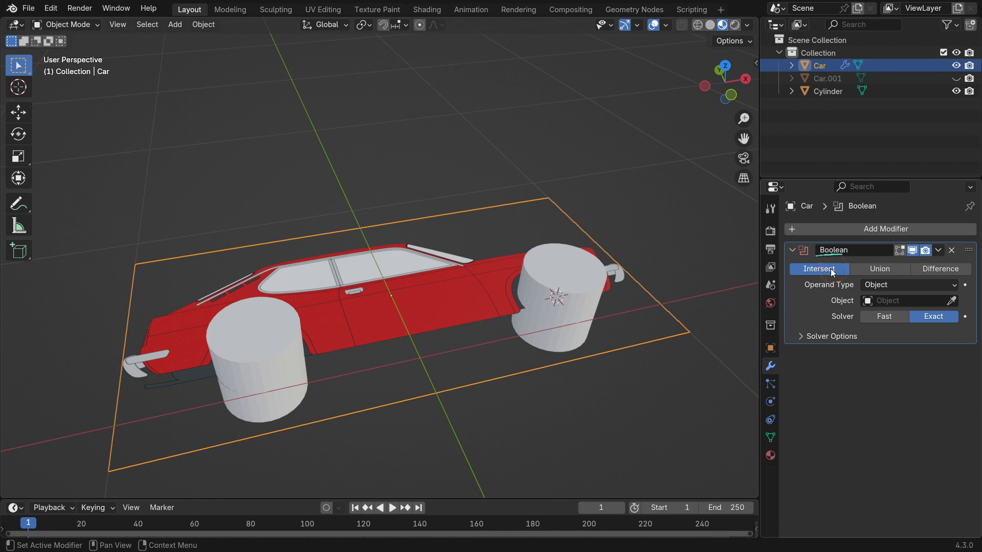
pyautogui.click(952, 301)
pyautogui.click(583, 274)
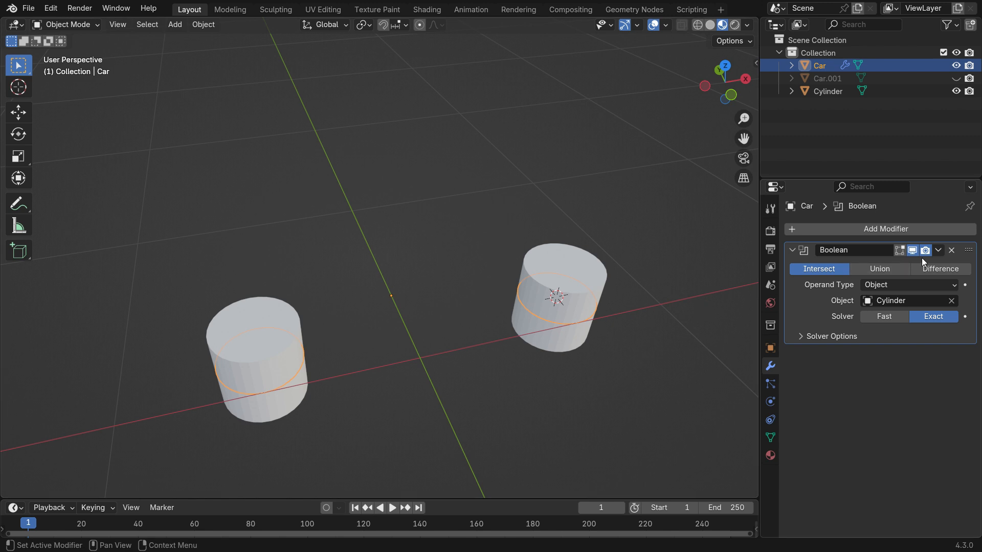
# - Apply the Boolean modifier to the Car plane and delete the Cylinder object
pyautogui.click(938, 250)
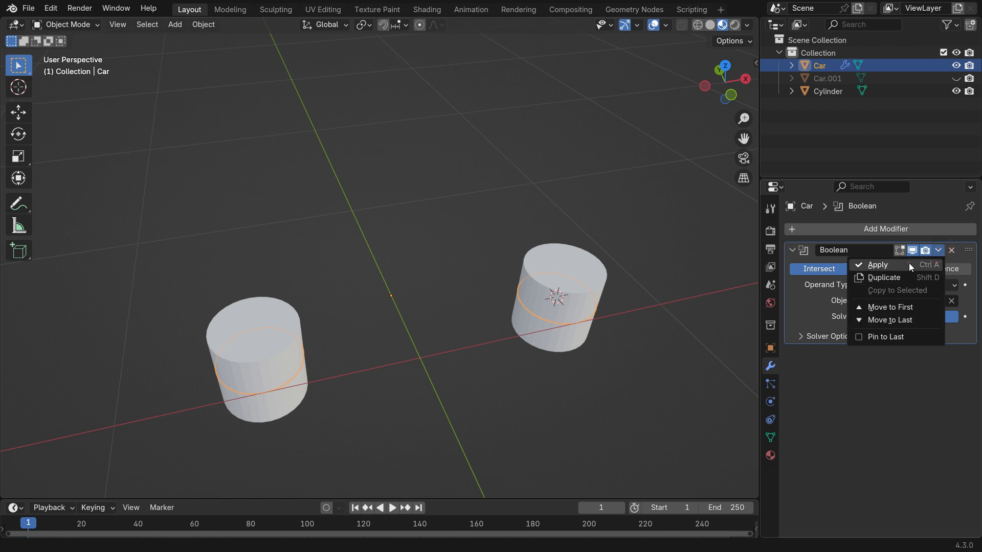
pyautogui.click(909, 263)
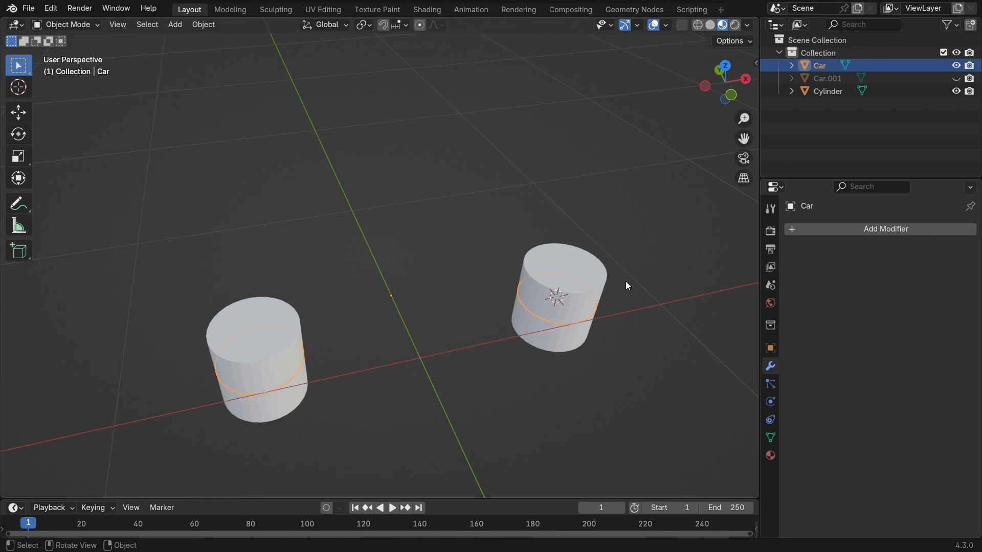
pyautogui.click(601, 269)
pyautogui.press('Delete')
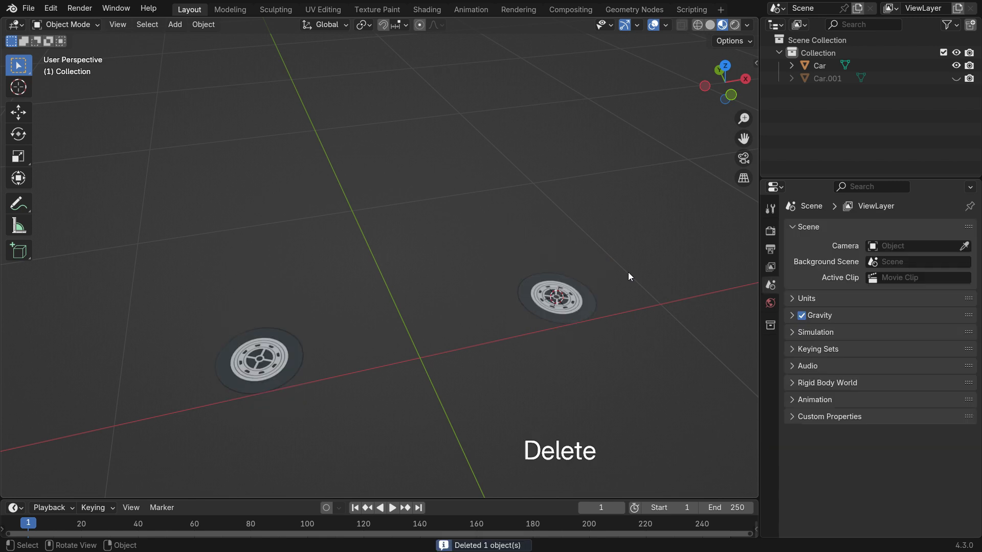
# - Separate the cut-out wheels mesh into two objects by loose parts and return to Object Mode
pyautogui.moveTo(327, 326); pyautogui.dragTo(507, 318, button='middle')
pyautogui.click(527, 292)
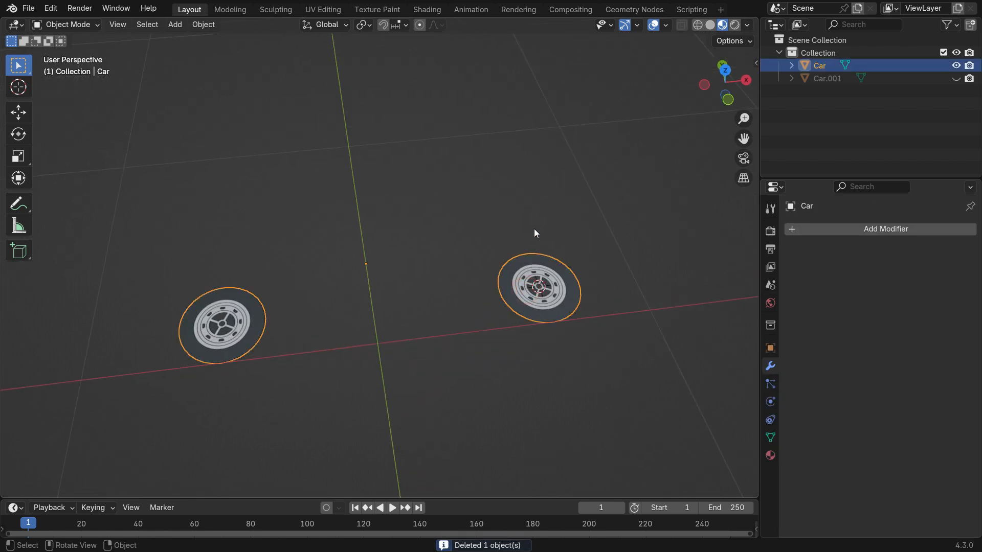
pyautogui.press('Tab')
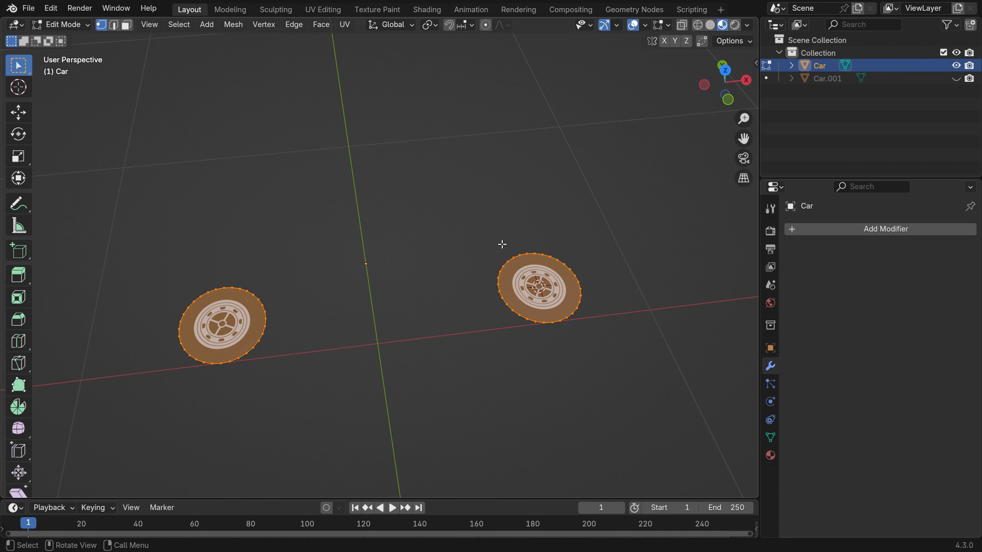
pyautogui.press('p')
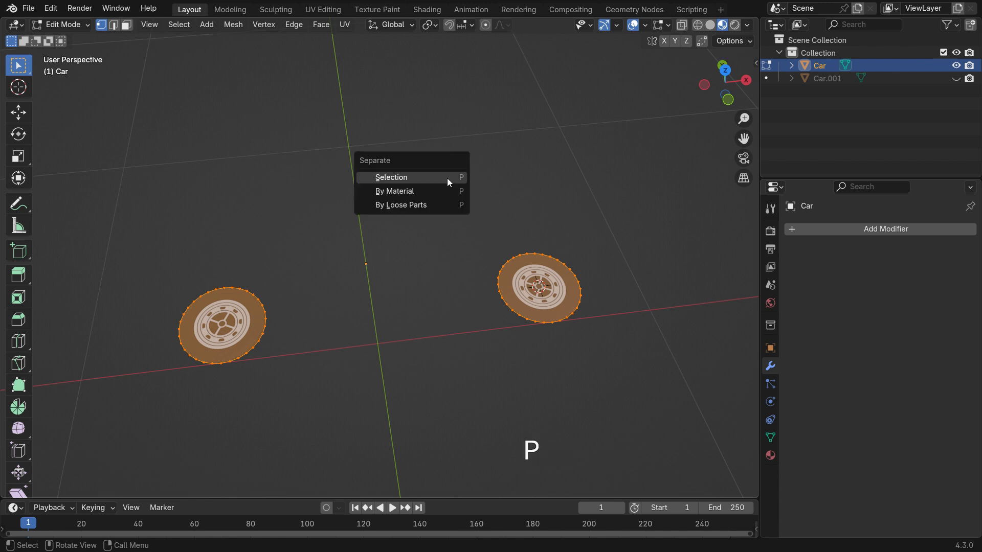
pyautogui.click(460, 207)
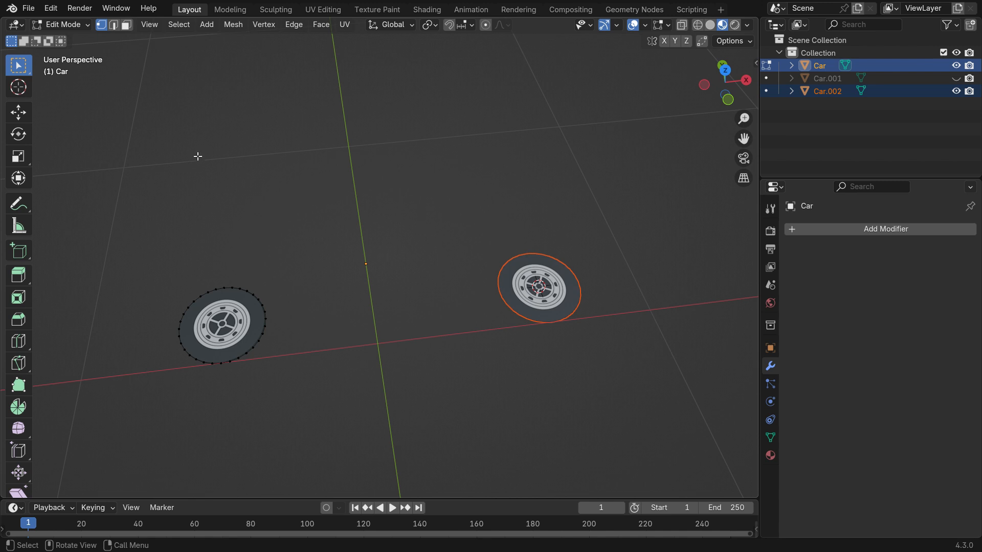
pyautogui.click(68, 24)
pyautogui.click(70, 37)
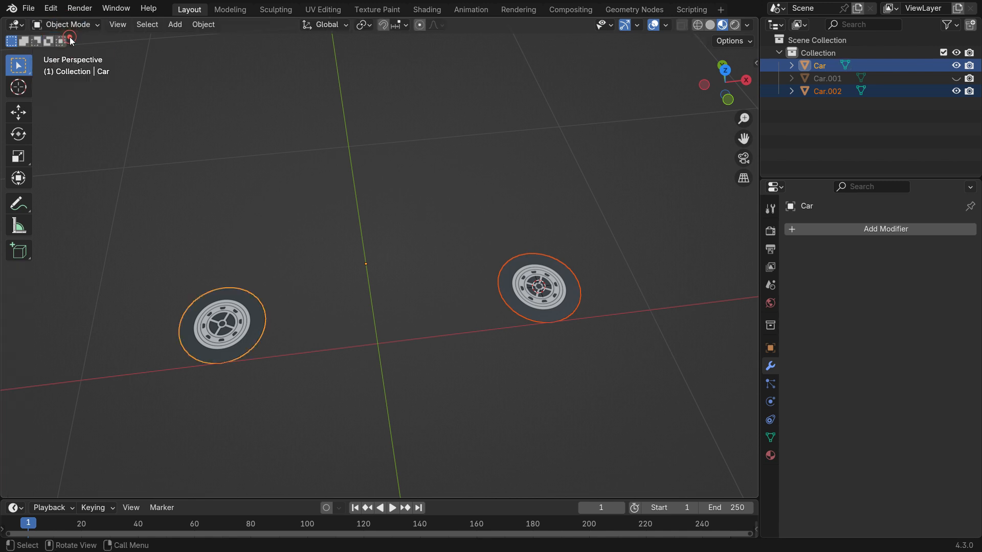
# - Test moving the front wheel and the rear wheel individually, cancelling each move
pyautogui.click(497, 296)
pyautogui.press('g')
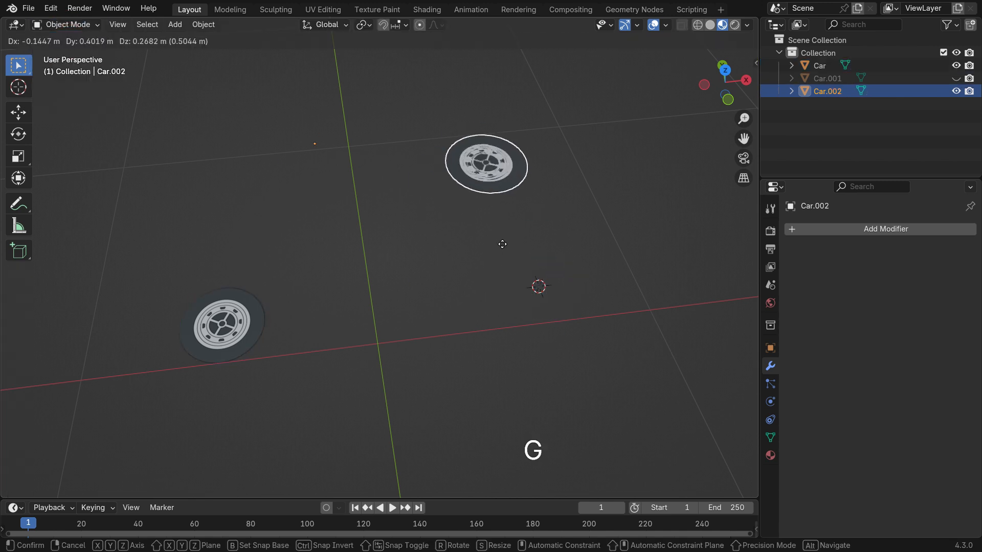
pyautogui.press('Escape')
pyautogui.click(246, 339)
pyautogui.press('g')
pyautogui.press('Escape')
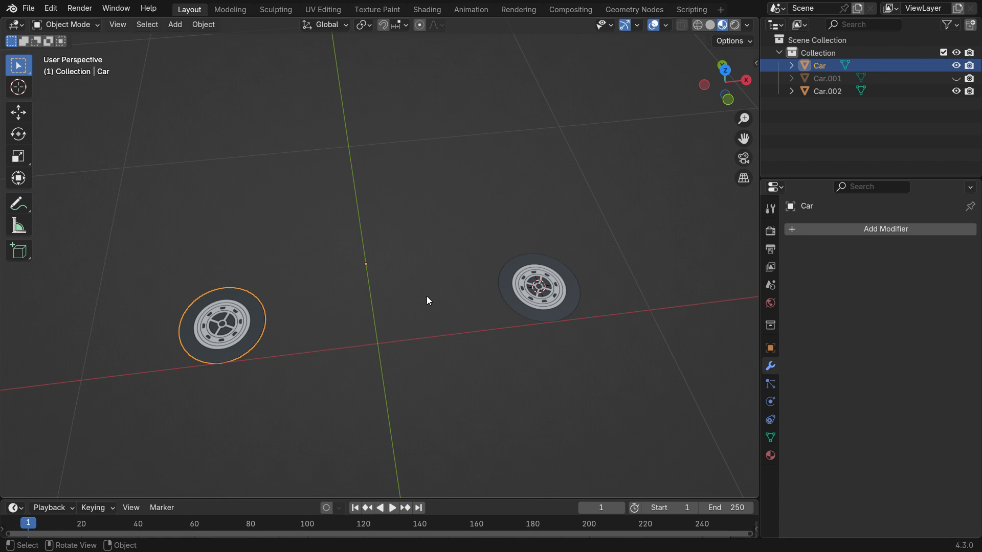
# - Test rotating the front wheel and the rear wheel individually in the top view, cancelling each rotation
pyautogui.click(532, 308)
pyautogui.press('KP_7')
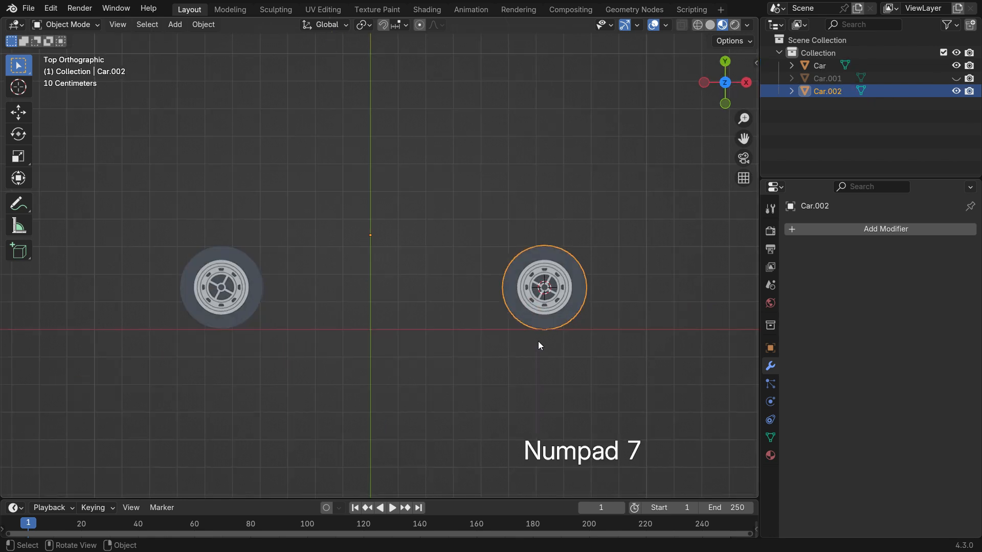
pyautogui.press('r')
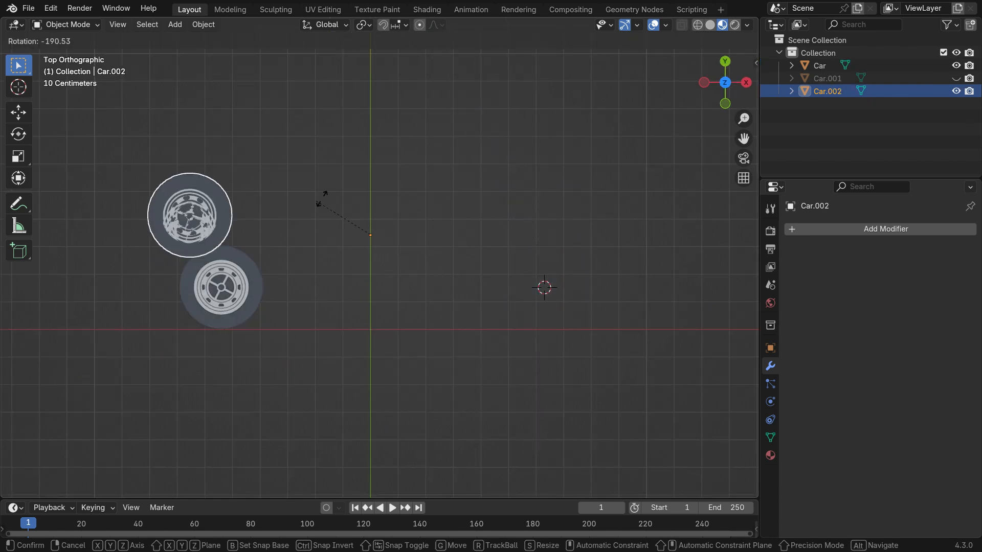
pyautogui.press('Escape')
pyautogui.click(260, 303)
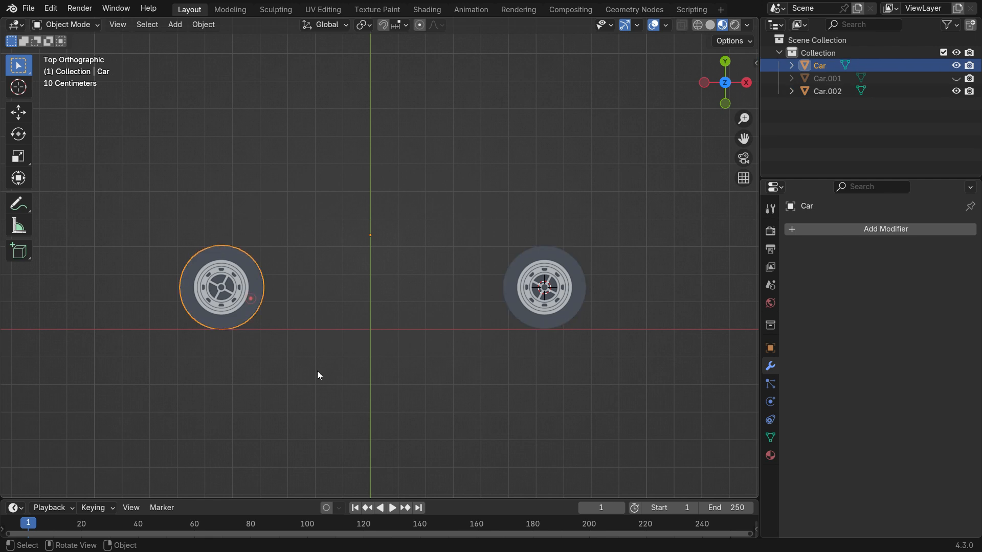
pyautogui.press('r')
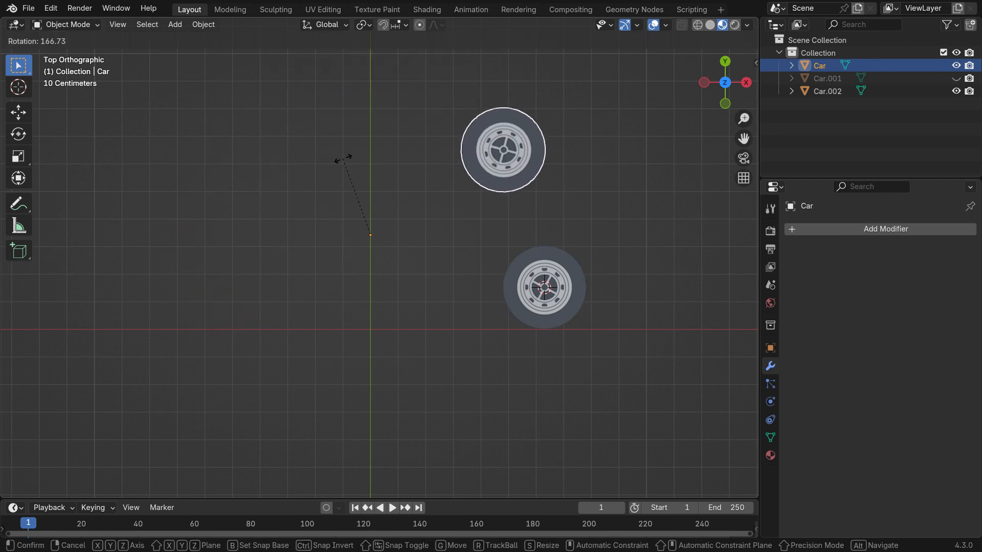
pyautogui.click(386, 336)
# - Set the origins of both wheel objects to their own geometry
pyautogui.scroll(-2, 273, 335)
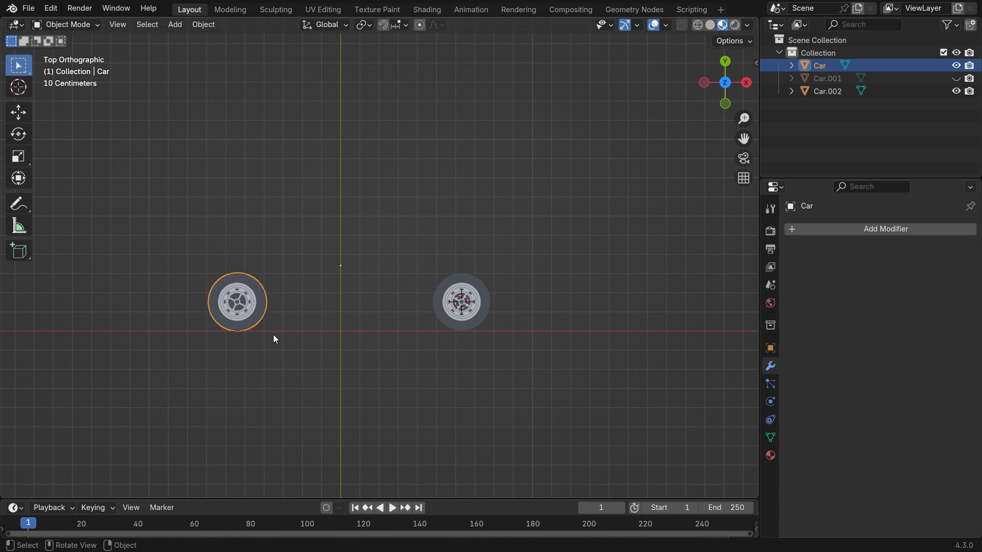
pyautogui.moveTo(122, 224); pyautogui.dragTo(524, 395)
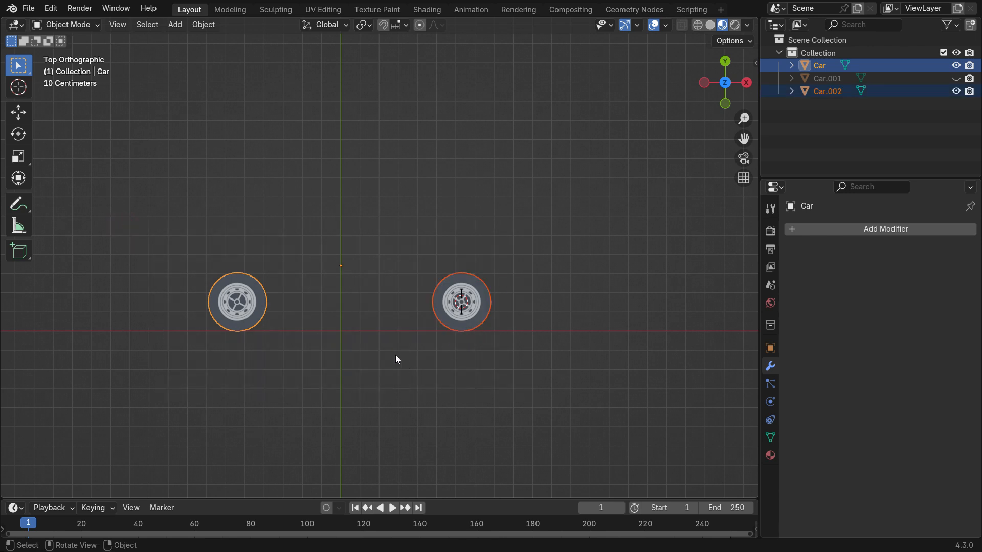
pyautogui.scroll(2, 389, 353)
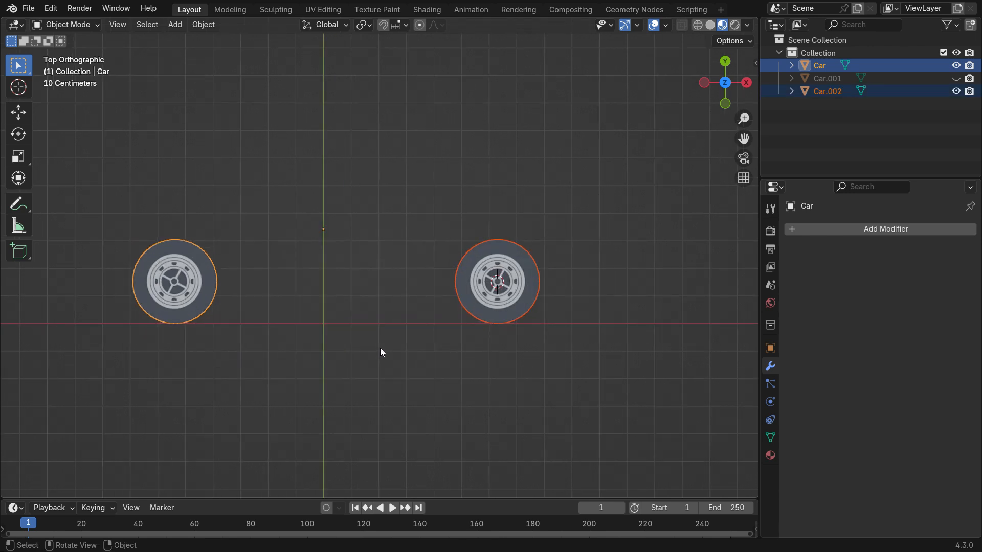
pyautogui.rightClick(455, 179)
pyautogui.moveTo(422, 246)
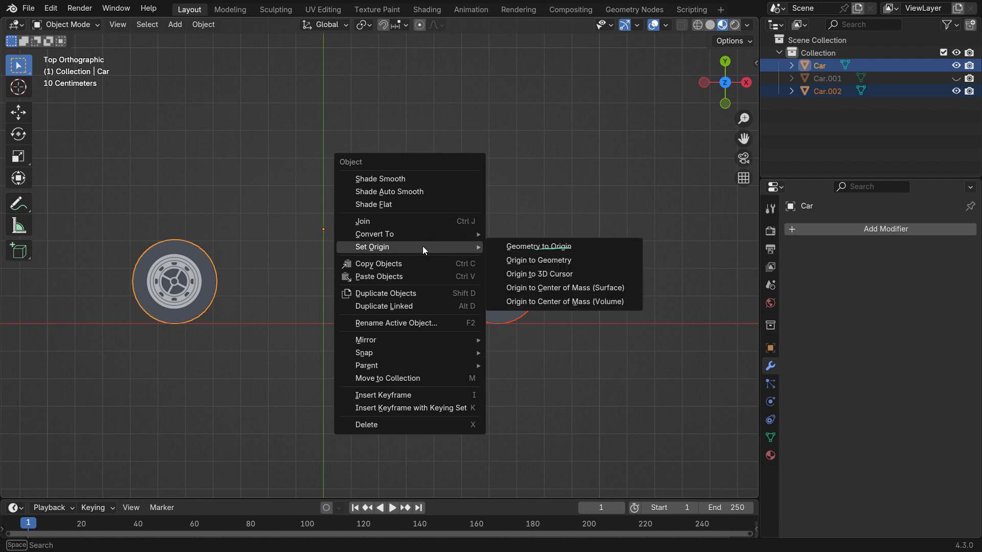
pyautogui.click(582, 262)
# - Test rotating each wheel about its own centred origin, cancelling each rotation
pyautogui.click(523, 269)
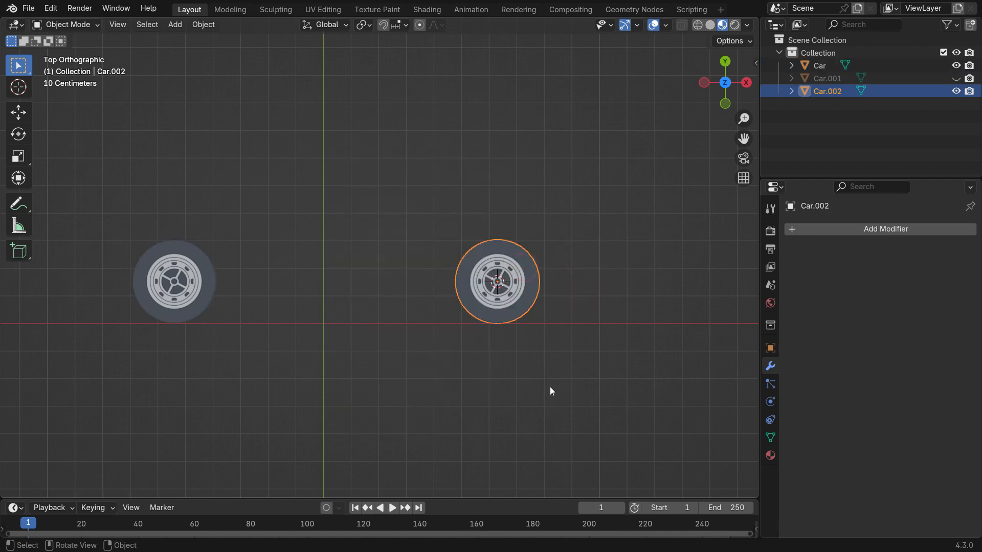
pyautogui.press('r')
pyautogui.rightClick(424, 227)
pyautogui.click(185, 268)
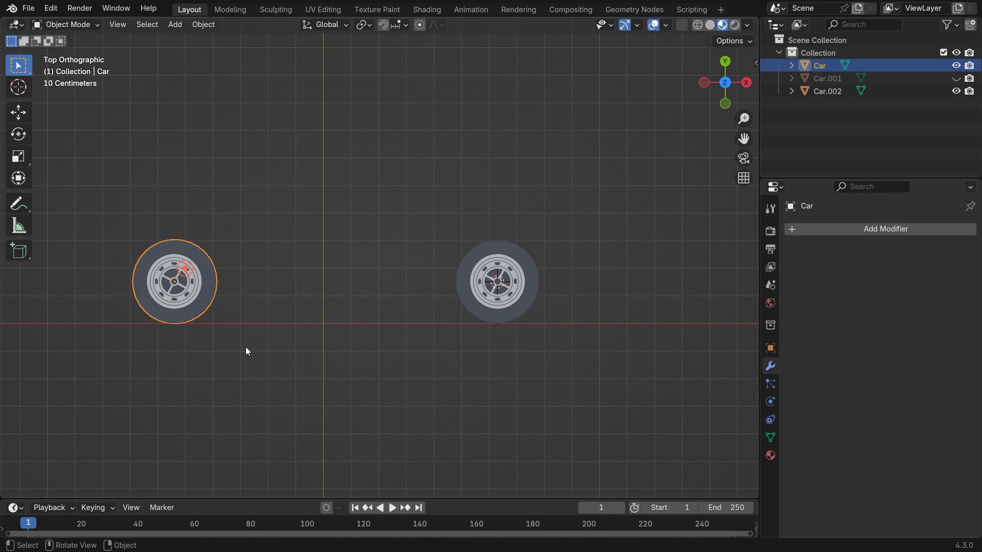
pyautogui.press('r')
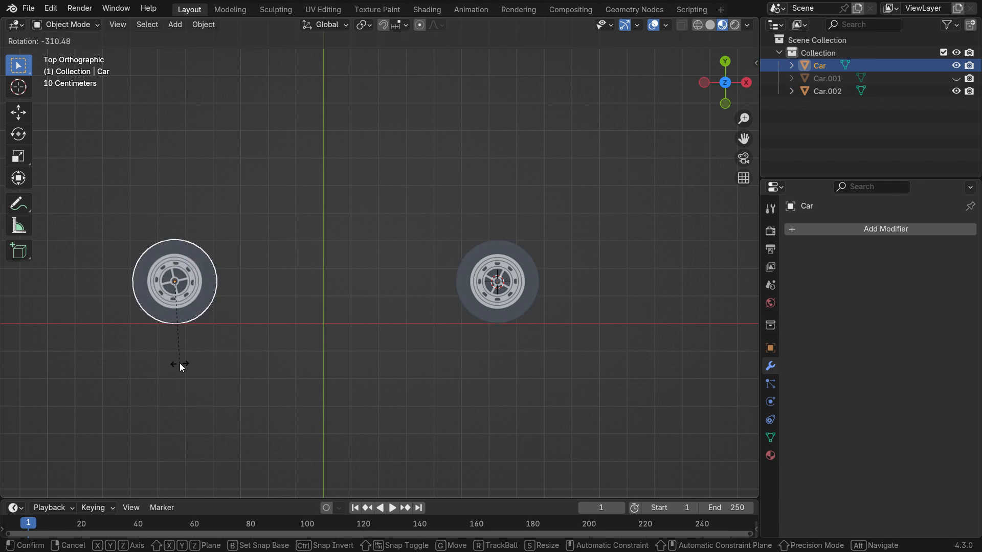
pyautogui.rightClick(180, 363)
pyautogui.scroll(1, 316, 251)
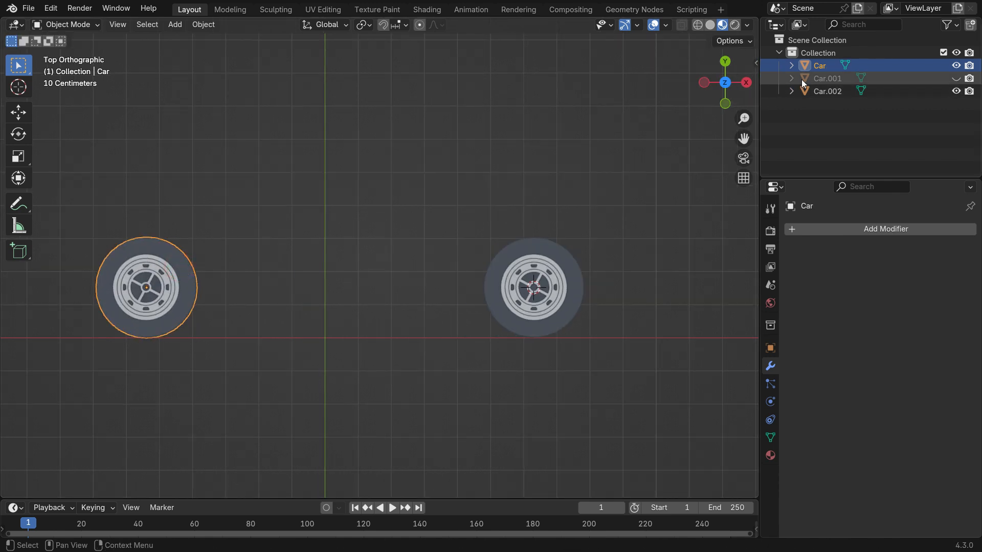
# - Rename the rear wheel's Car object as Rear Wheel
pyautogui.doubleClick(828, 67)
pyautogui.write('Rear')
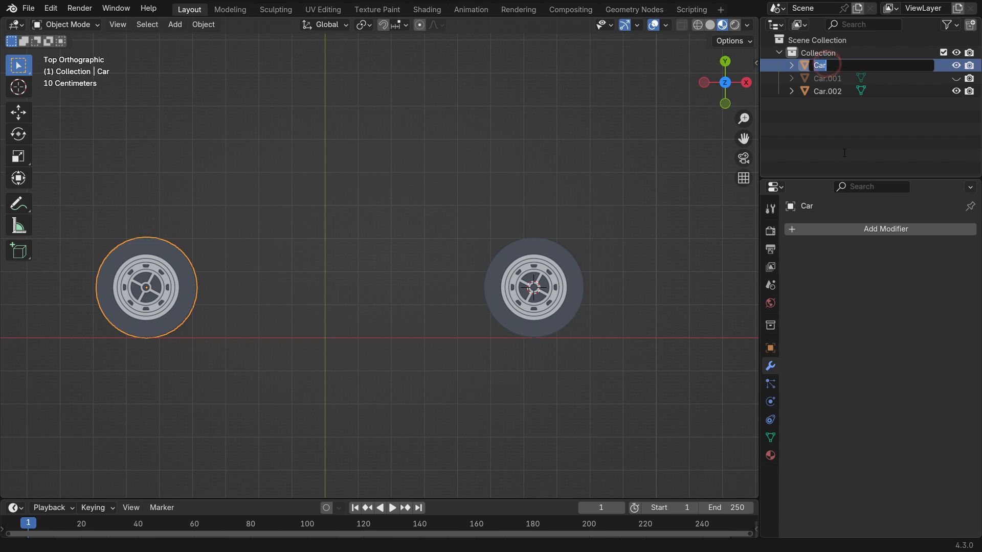
pyautogui.write(' Wheel')
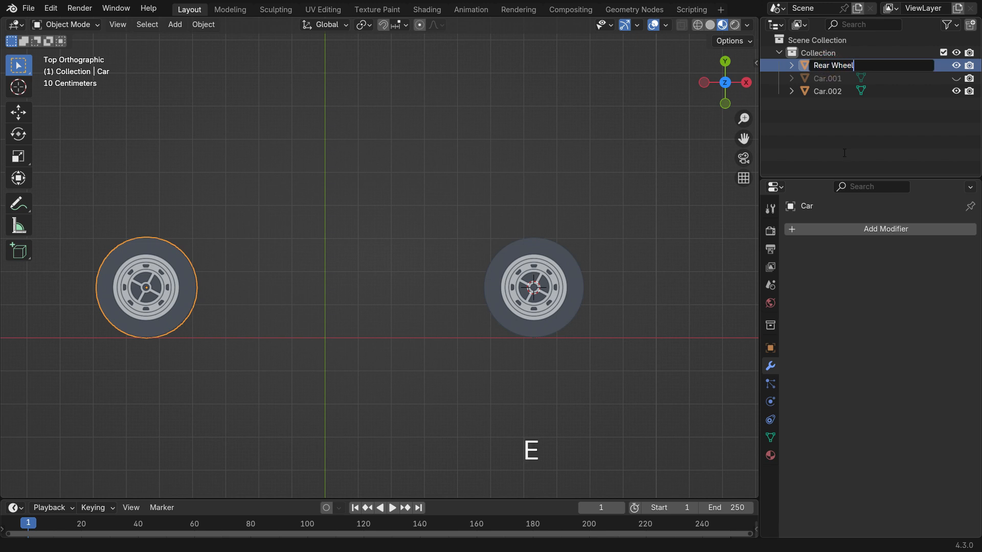
pyautogui.press('Return')
# - Rename the front wheel's Car.002 object as Front Wheel
pyautogui.click(561, 278)
pyautogui.doubleClick(846, 82)
pyautogui.write('Front Wheel')
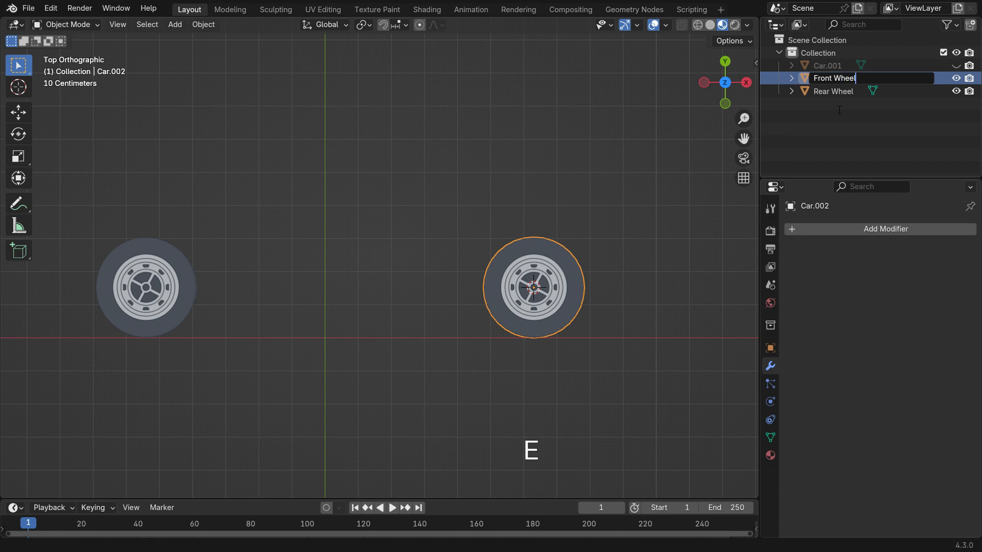
pyautogui.press('Return')
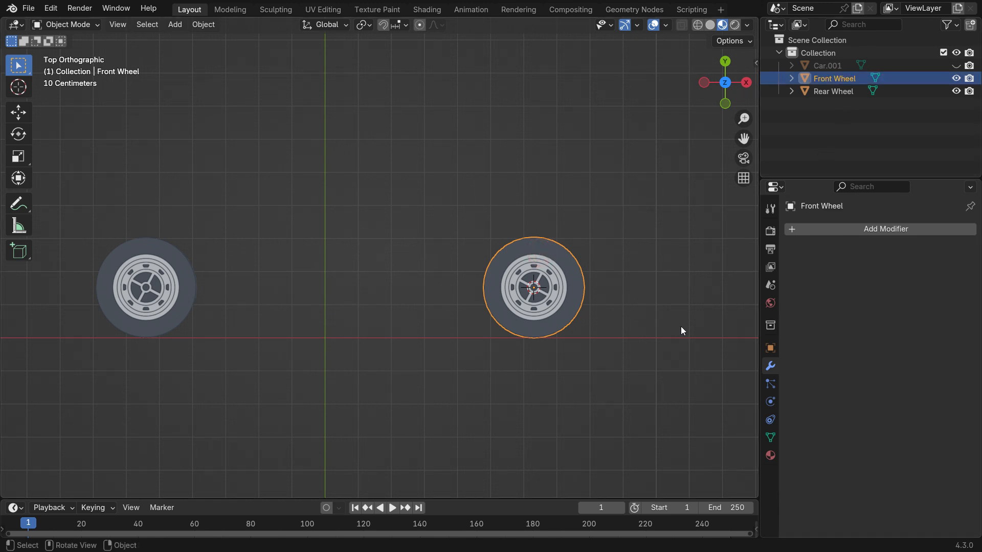
# - Spin the Front Wheel by varying its Z rotation in the object transform values, ending at about -318°
pyautogui.click(770, 348)
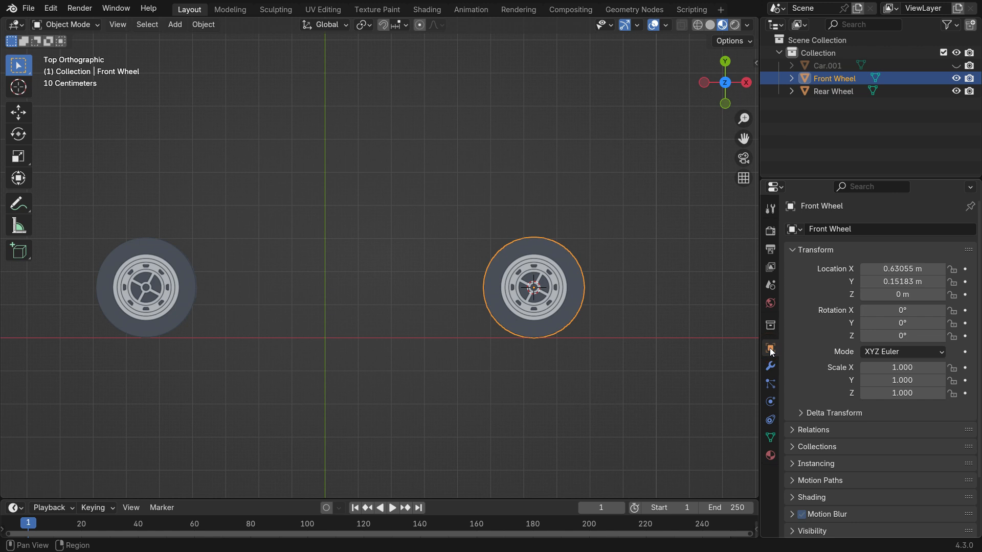
pyautogui.click(901, 336)
pyautogui.write('70')
pyautogui.press('Return')
pyautogui.moveTo(902, 336); pyautogui.dragTo(841, 336)
pyautogui.scroll(4, 553, 284)
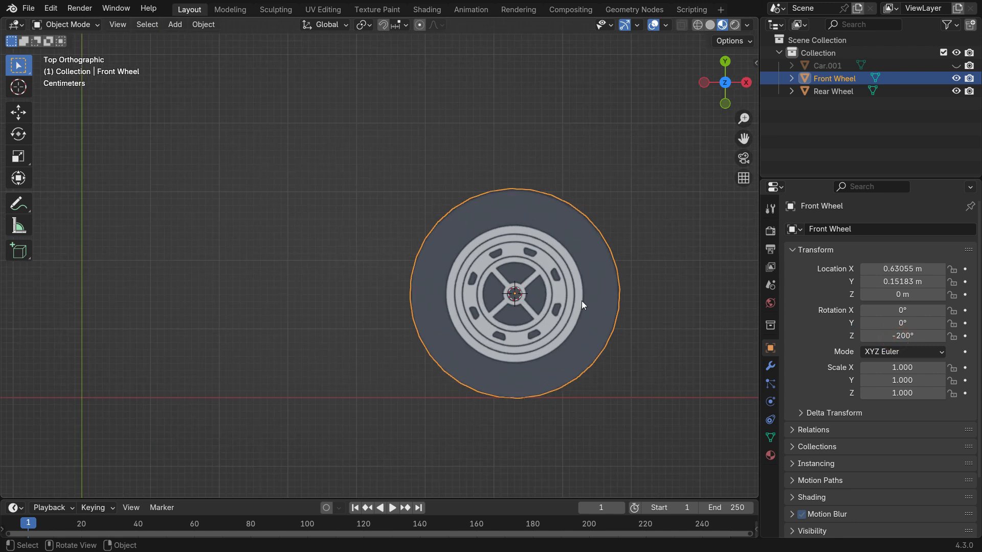
pyautogui.moveTo(903, 335); pyautogui.dragTo(842, 336)
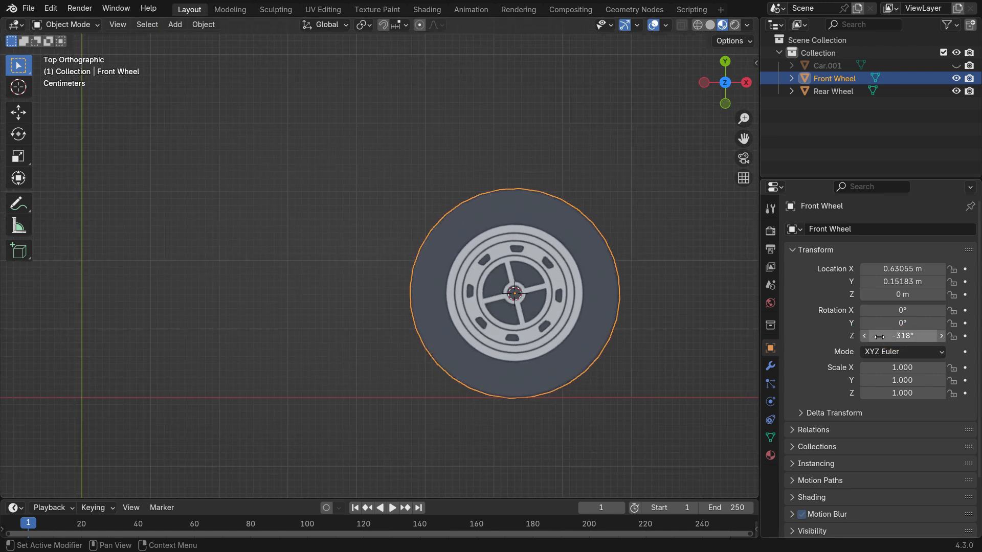
# - Enlarge the timeline and keyframe the Front Wheel's rotation at frame 1 with its Z rotation set to 0°
pyautogui.keyDown('shift'); pyautogui.moveTo(590, 367); pyautogui.dragTo(591, 293, button='middle'); pyautogui.keyUp('shift')
pyautogui.moveTo(462, 499); pyautogui.dragTo(478, 395)
pyautogui.click(925, 336)
pyautogui.press('BackSpace')
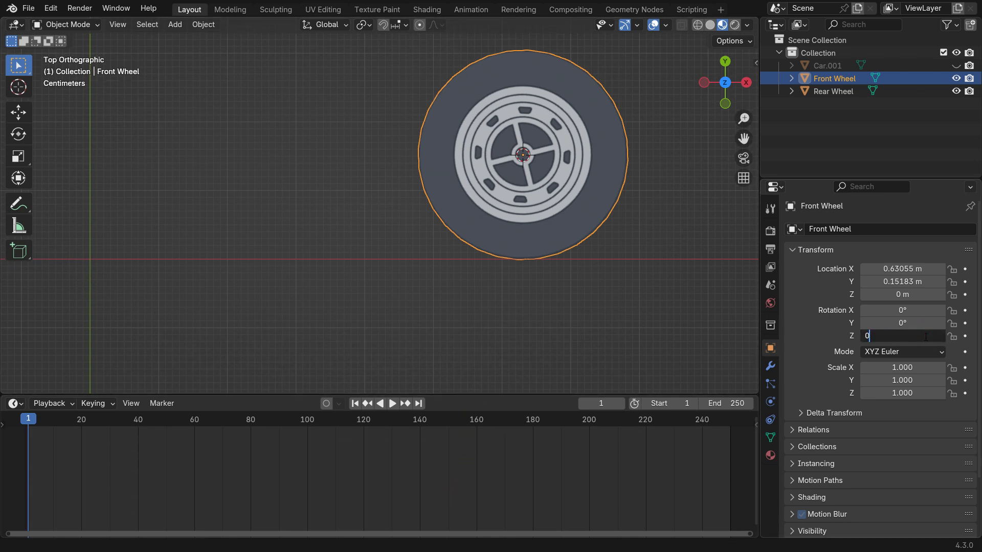
pyautogui.press('Return')
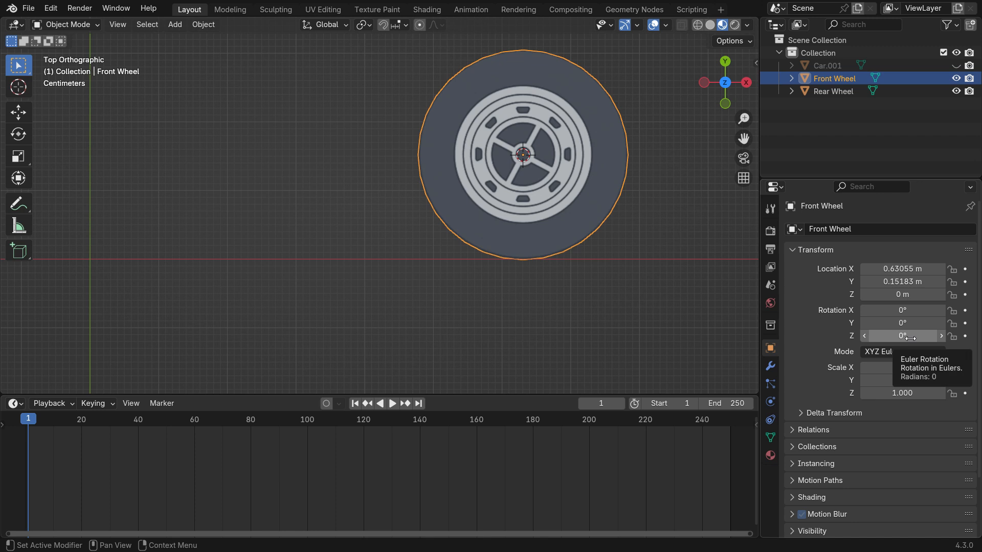
pyautogui.press('i')
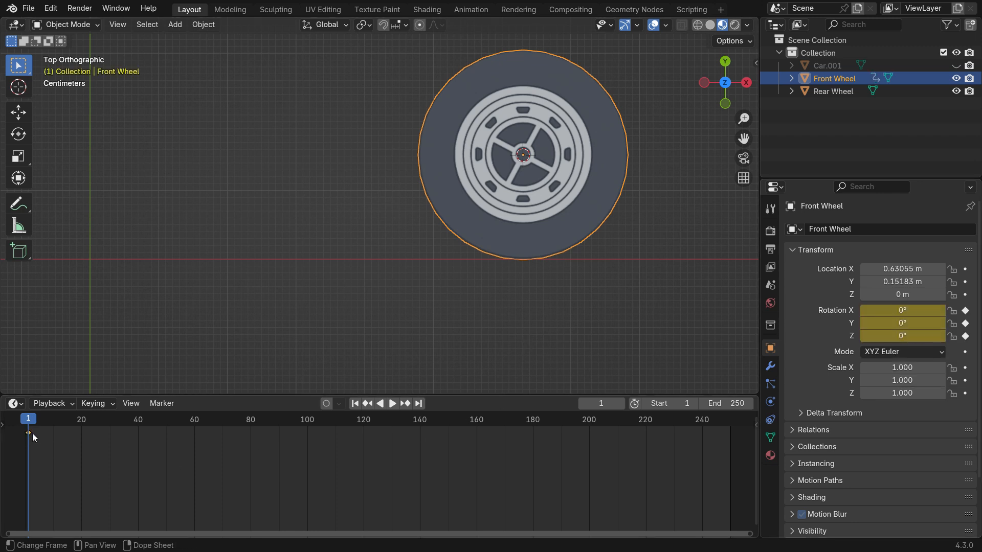
# - Keyframe the Front Wheel's rotation at frame 60 with its Z rotation set to -360°
pyautogui.moveTo(23, 424); pyautogui.dragTo(195, 444)
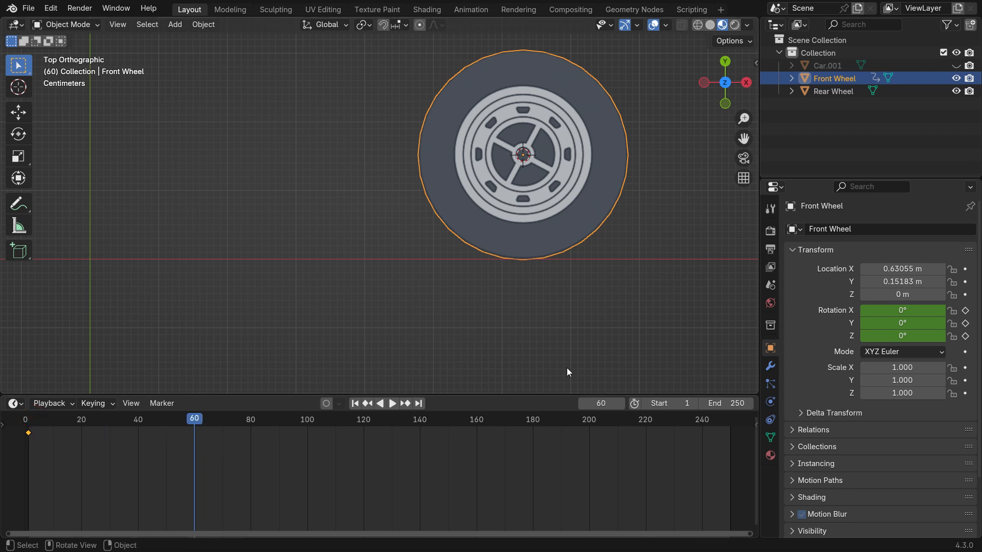
pyautogui.click(917, 336)
pyautogui.write('-360')
pyautogui.press('Return')
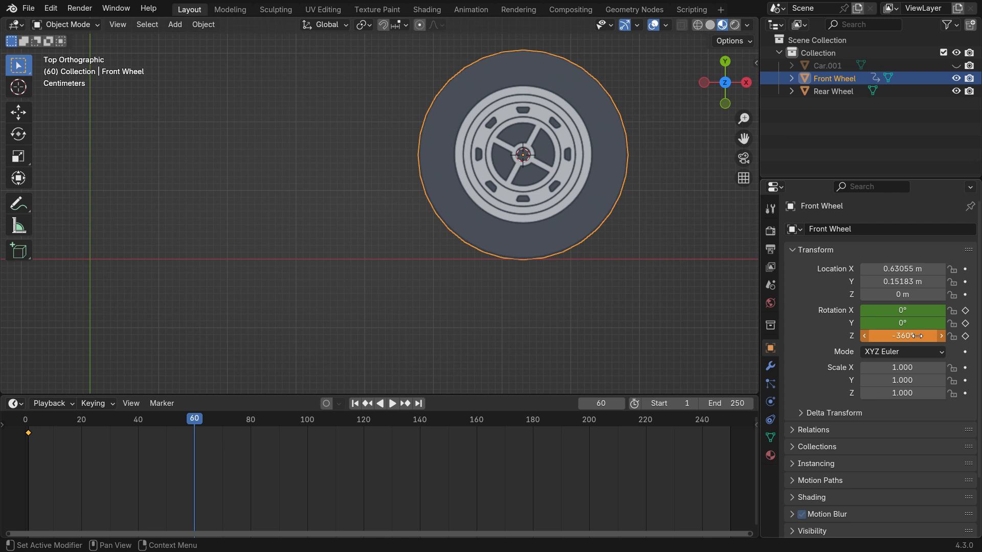
pyautogui.press('i')
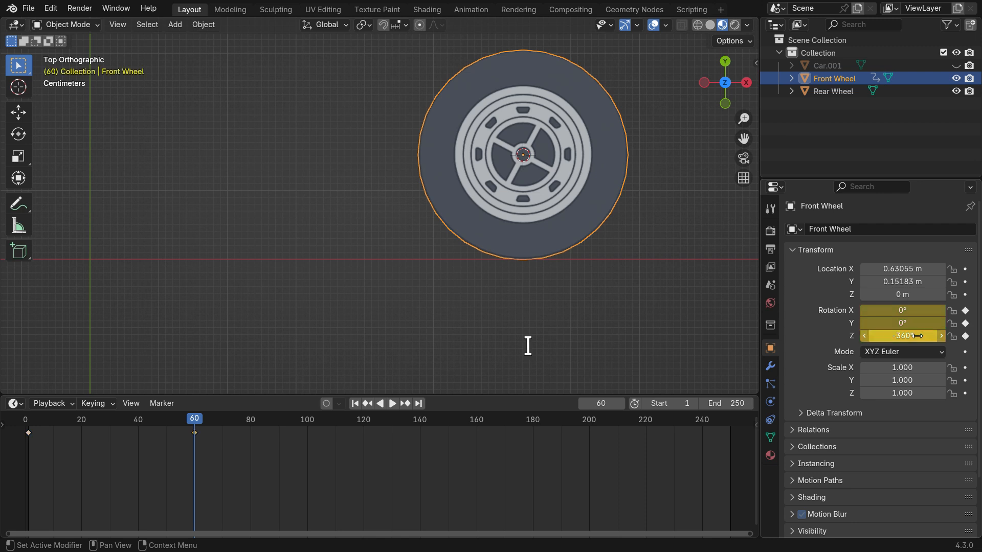
# - Play the Front Wheel's spin from the first frame to check its motion, and return to frame 1
pyautogui.click(354, 404)
pyautogui.click(392, 404)
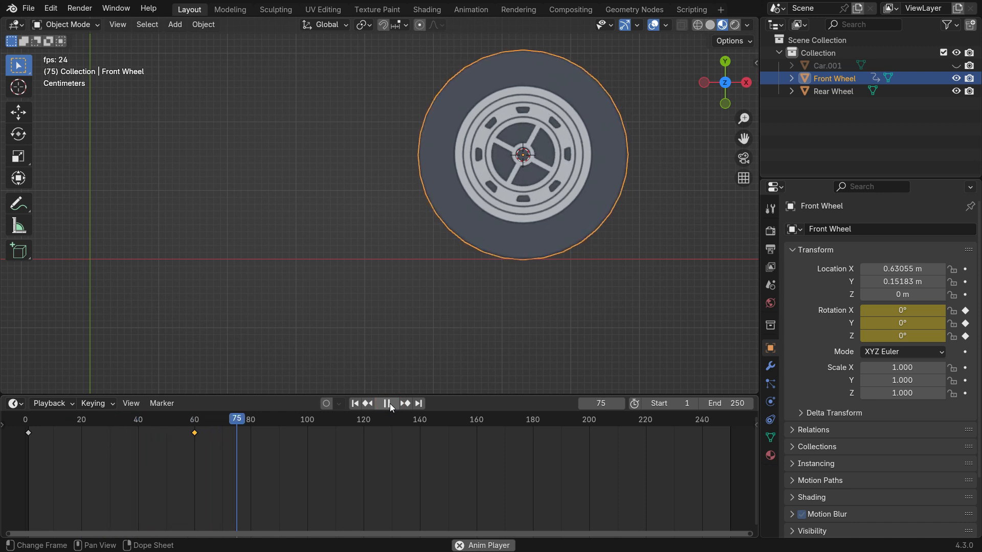
pyautogui.click(390, 404)
pyautogui.click(354, 404)
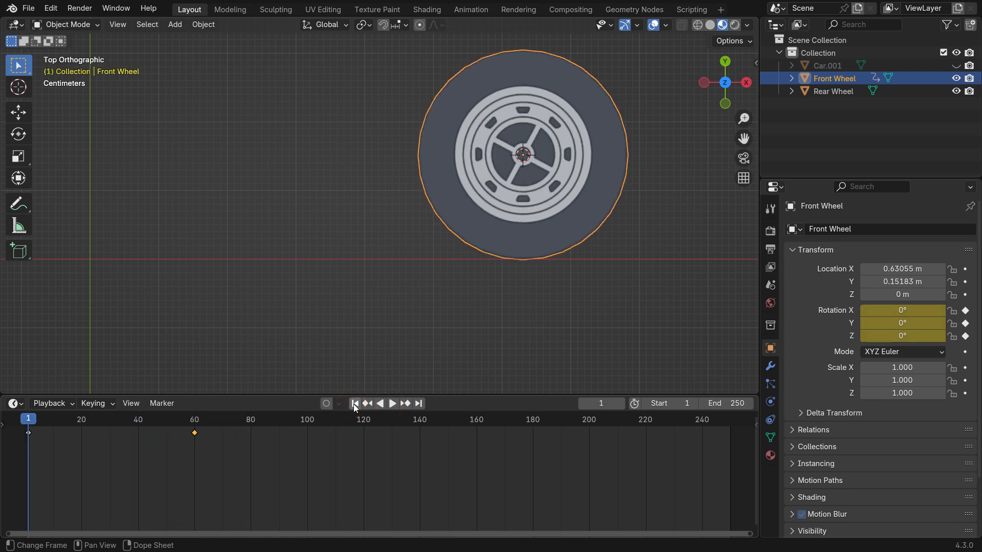
# - Set both of the Front Wheel's rotation keyframes to Linear interpolation and play the animation to check it
pyautogui.moveTo(10, 453); pyautogui.dragTo(216, 444)
pyautogui.press('t')
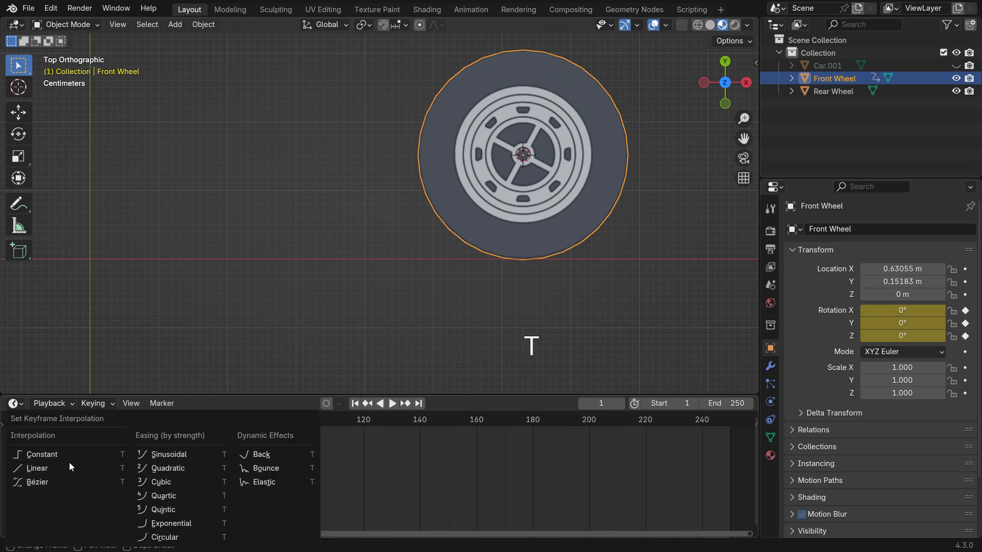
pyautogui.click(99, 467)
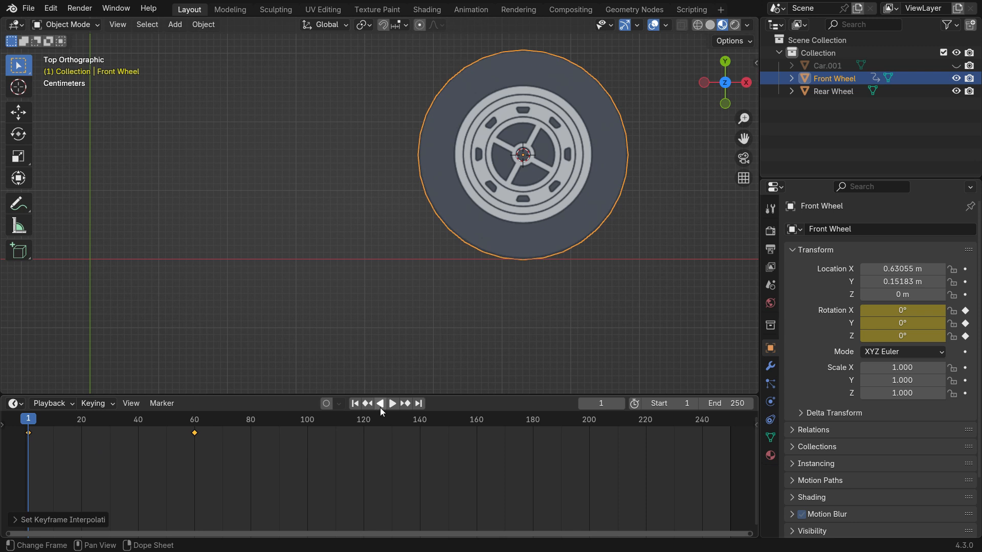
pyautogui.click(392, 405)
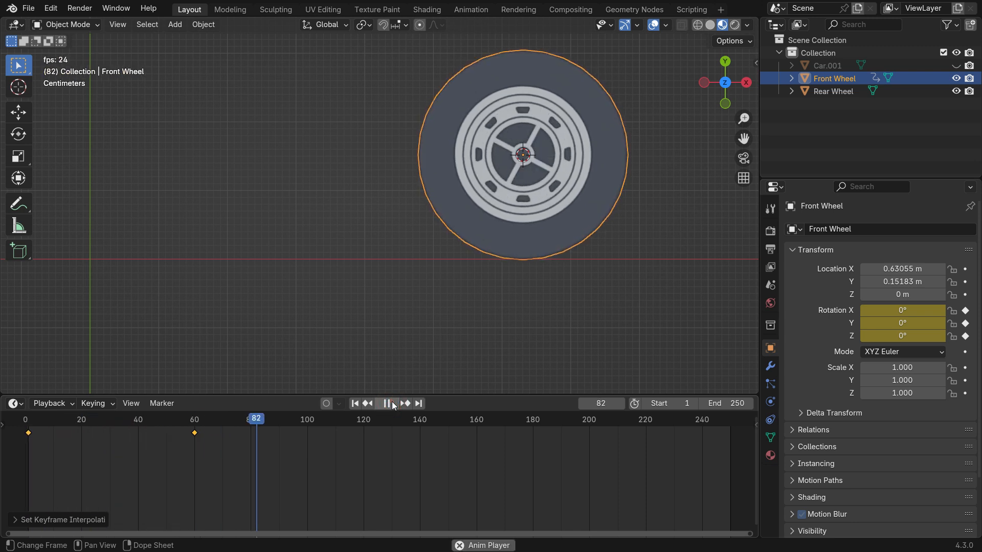
pyautogui.click(393, 405)
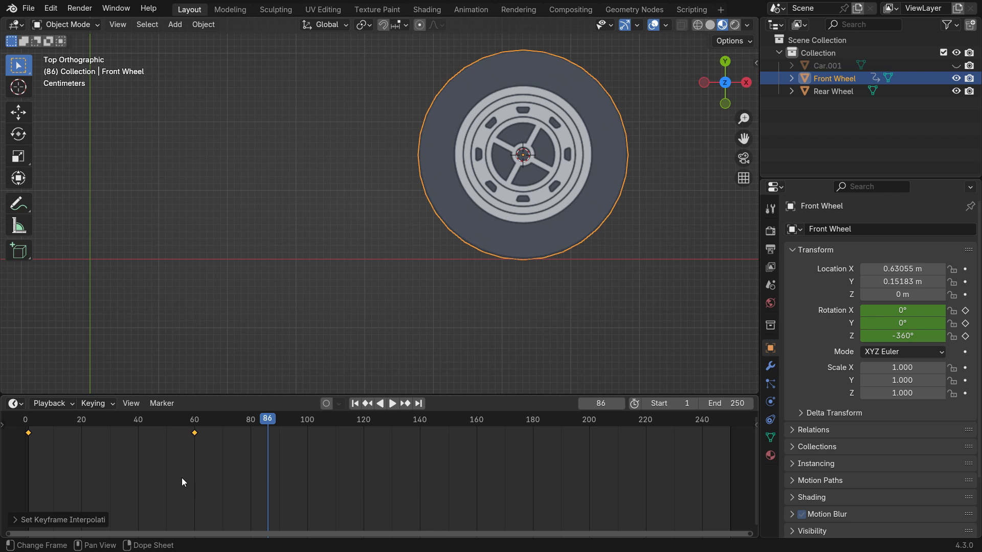
# - Make the Front Wheel's rotation repeat with the Make Cyclic (F-Modifier) extrapolation, and play it from the first frame
pyautogui.hotkey('shift', 'e')
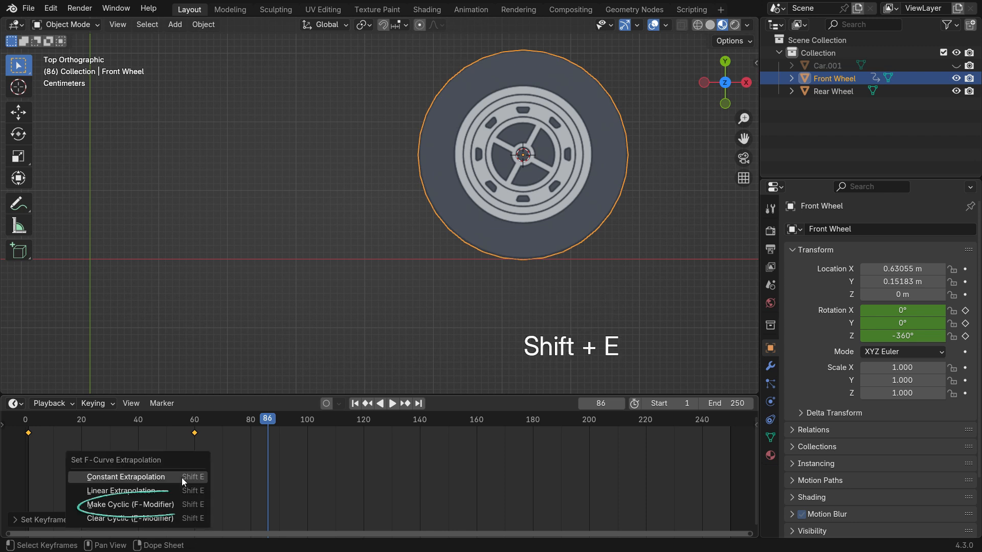
pyautogui.click(171, 505)
pyautogui.click(356, 404)
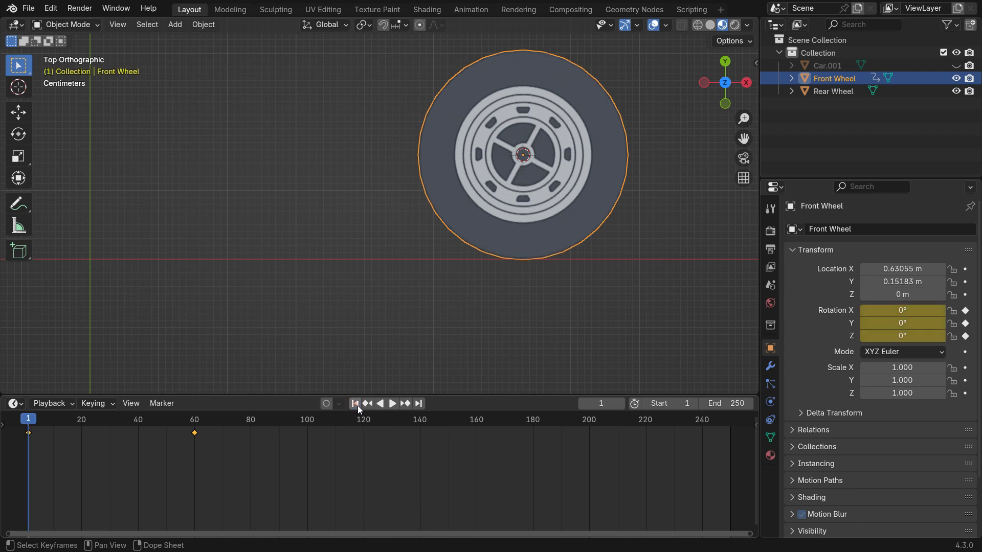
pyautogui.click(391, 404)
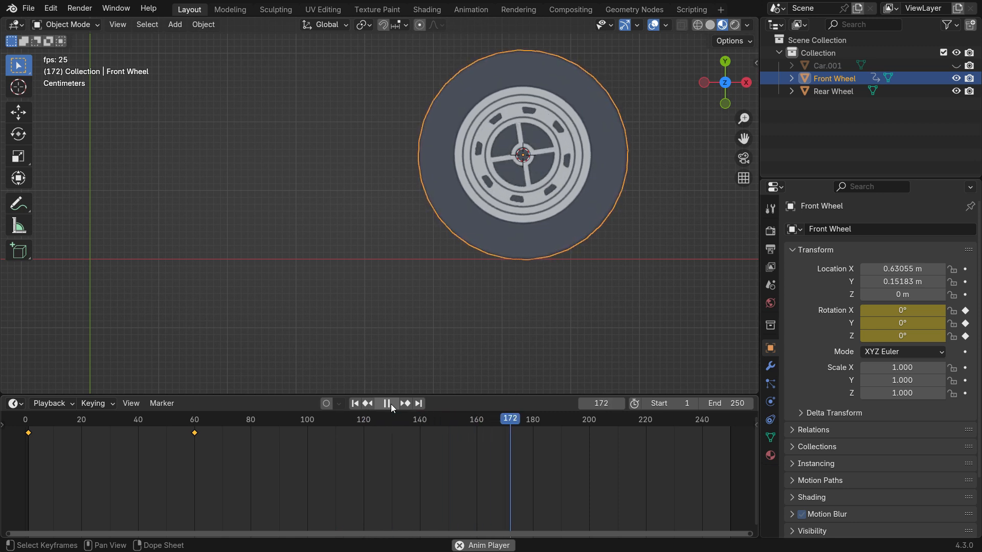
pyautogui.click(388, 403)
# - Speed up the spin by moving the Front Wheel's last keyframe to frame 40, and preview it from the start
pyautogui.click(194, 434)
pyautogui.press('g')
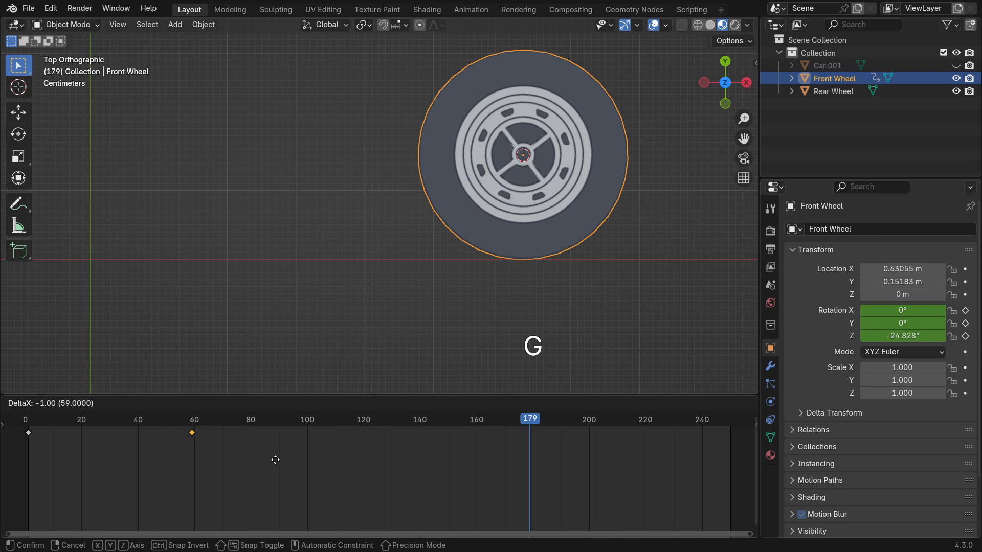
pyautogui.click(223, 463)
pyautogui.click(354, 404)
pyautogui.click(392, 404)
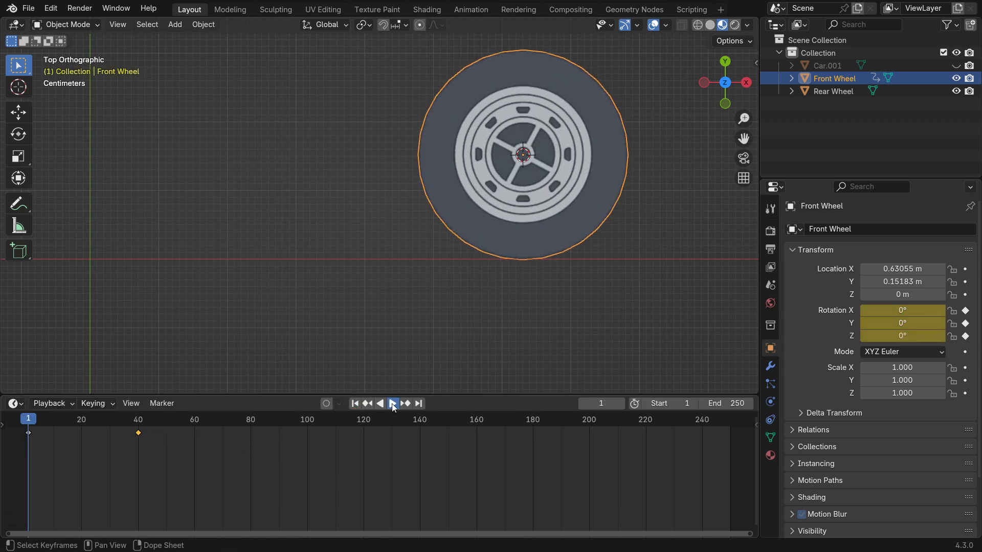
pyautogui.click(391, 403)
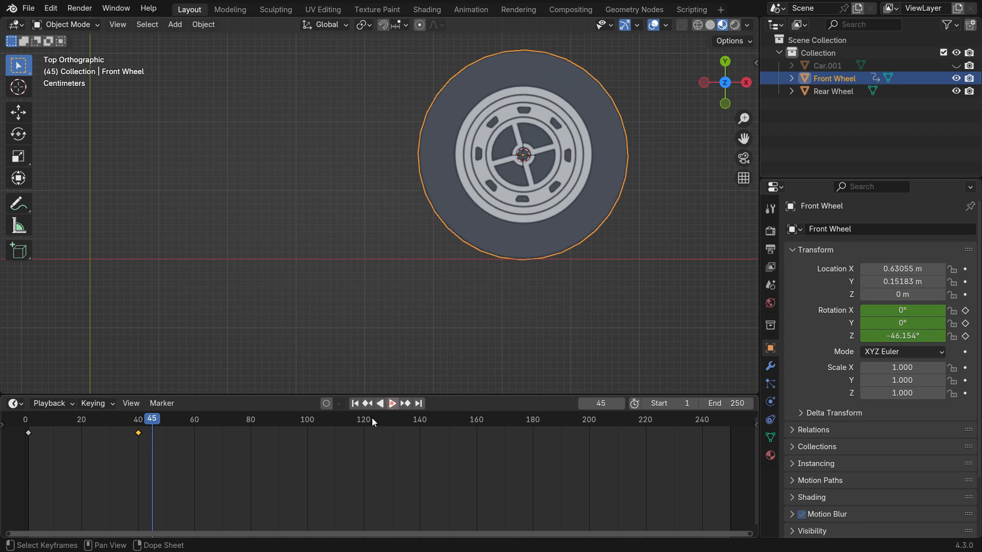
# - Move the Front Wheel's last rotation keyframe to frame 29 and preview the spin from the start
pyautogui.click(138, 432)
pyautogui.press('g')
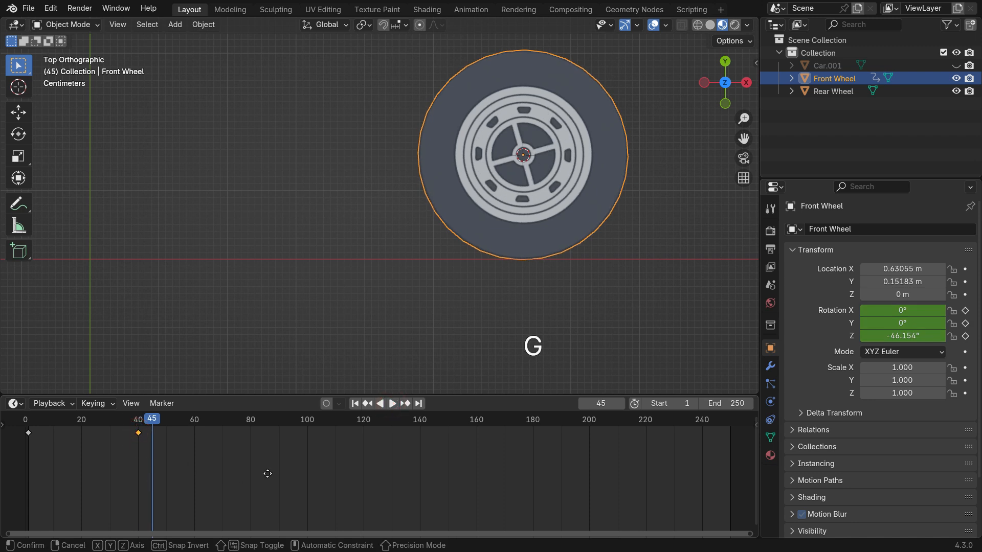
pyautogui.click(237, 478)
pyautogui.click(355, 403)
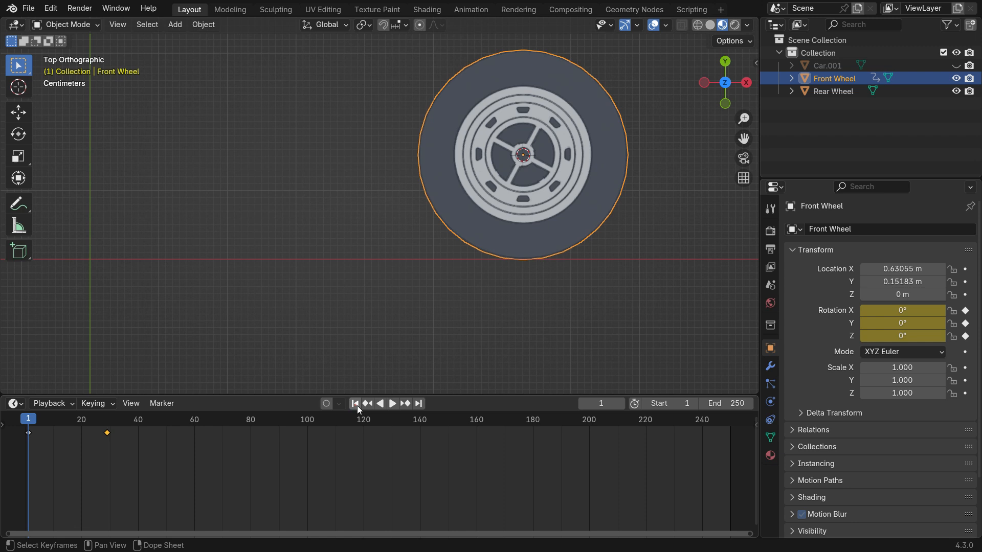
pyautogui.click(393, 403)
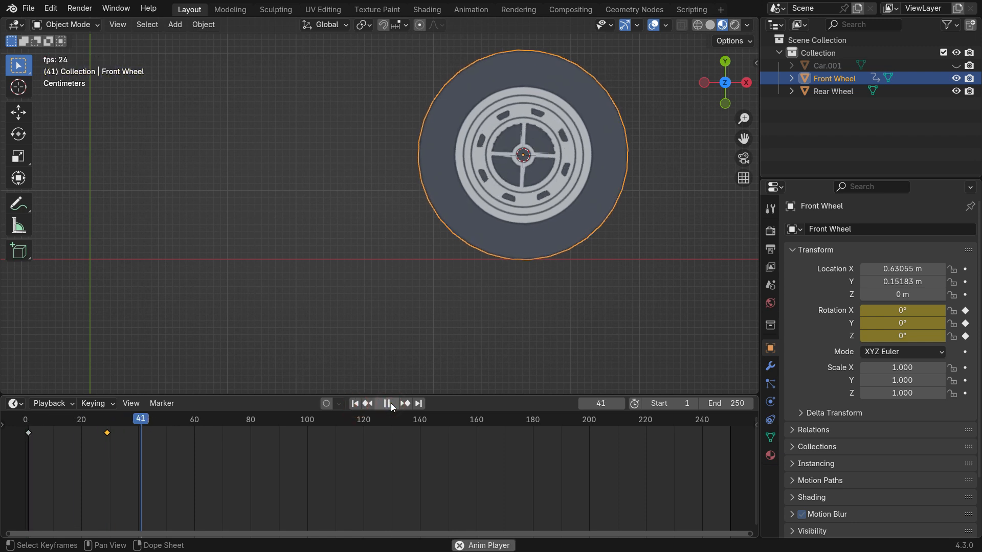
pyautogui.click(391, 404)
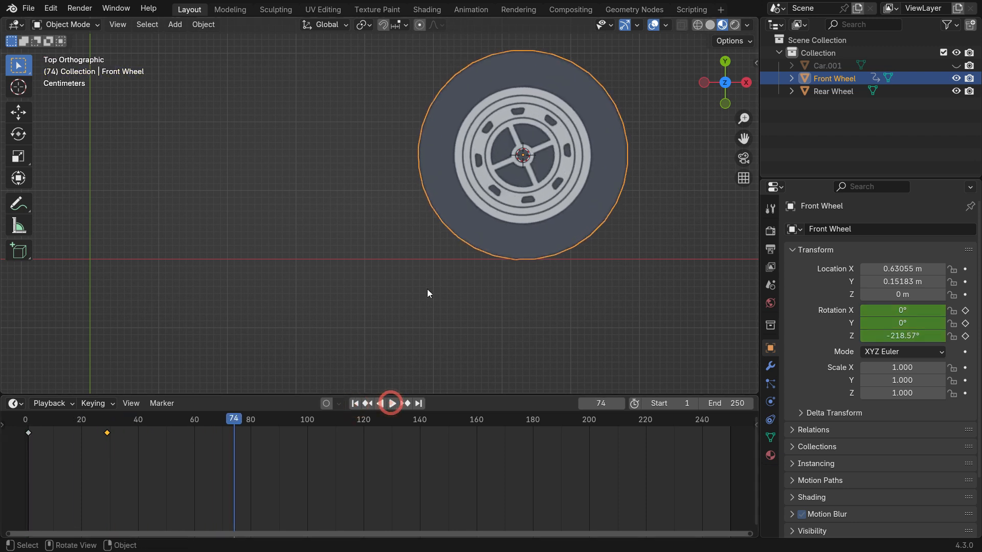
# - Link the Front Wheel's animation data to the Rear Wheel, with the Front Wheel as the active object
pyautogui.scroll(-6, 450, 302)
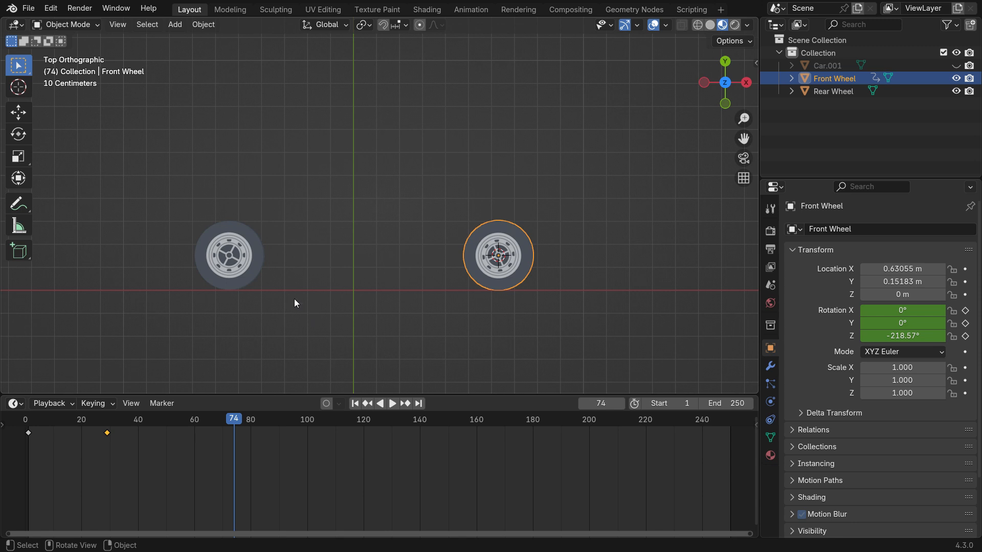
pyautogui.click(263, 248)
pyautogui.scroll(1, 272, 290)
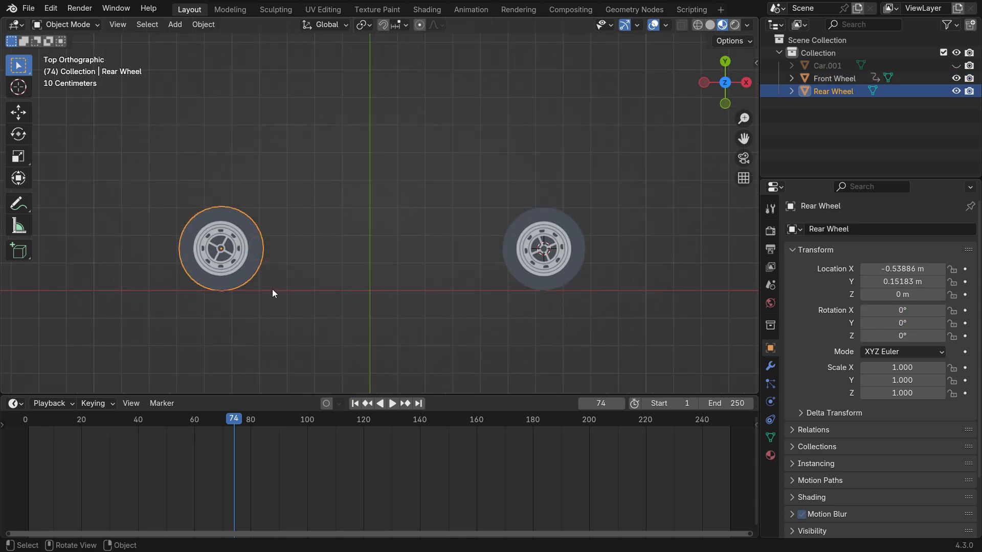
pyautogui.press('shift')
pyautogui.keyDown('shift'); pyautogui.click(533, 272); pyautogui.keyUp('shift')
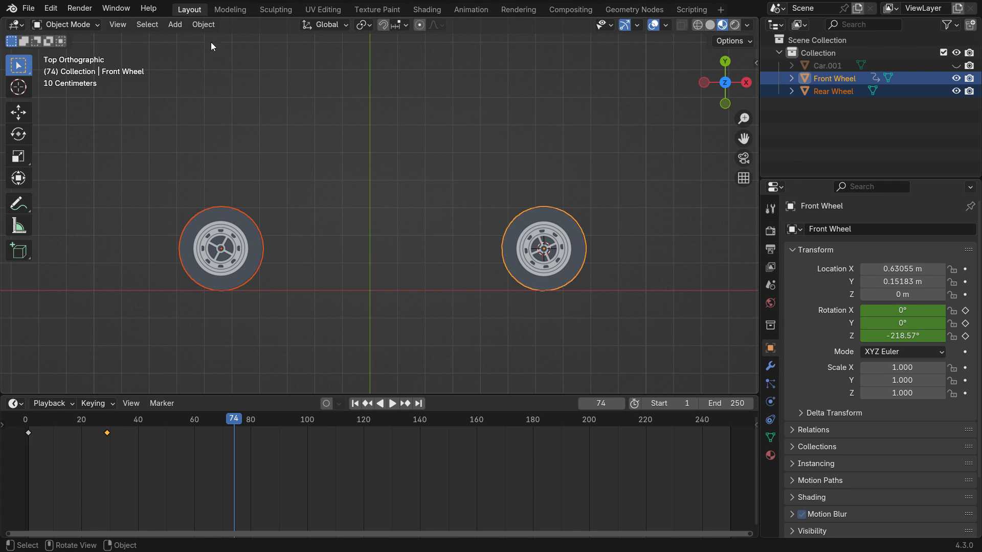
pyautogui.click(204, 25)
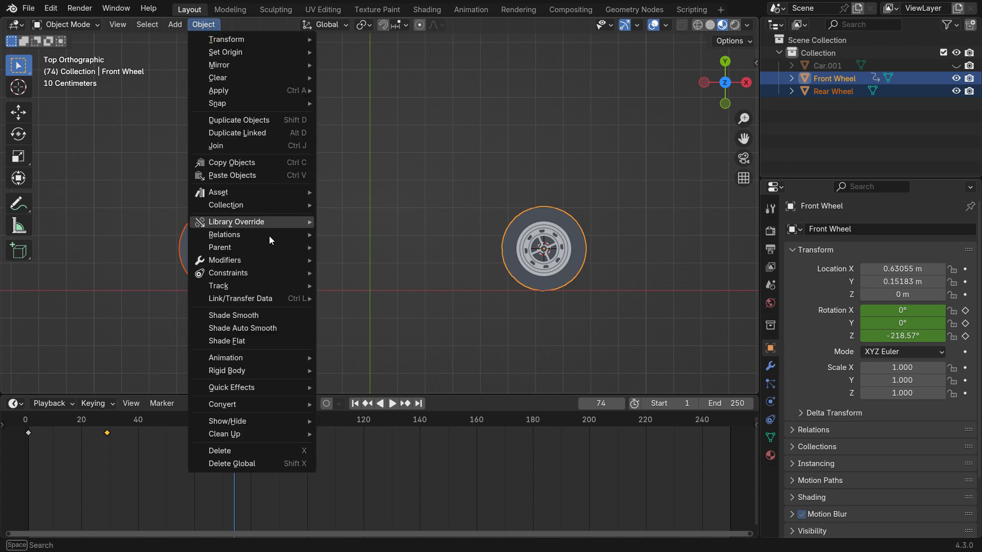
pyautogui.moveTo(262, 297)
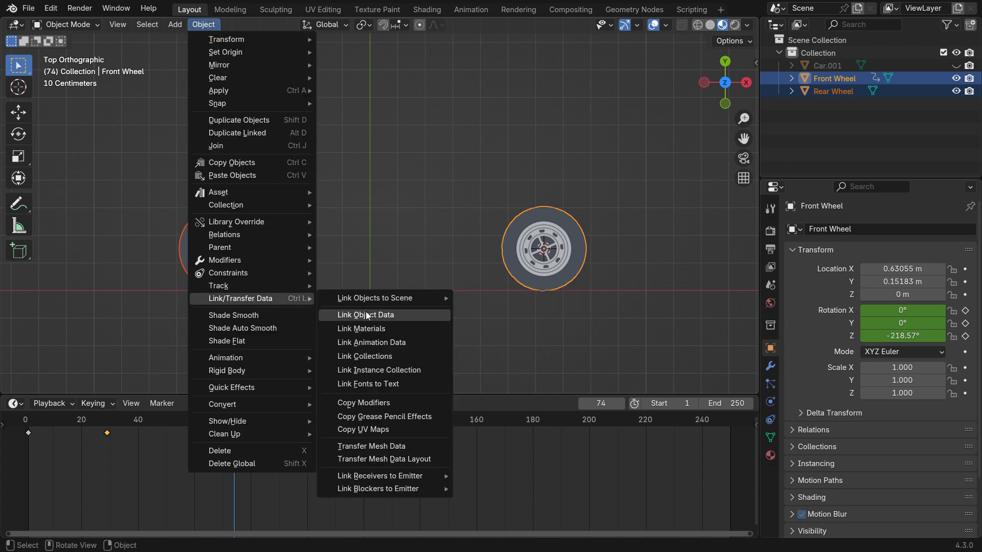
pyautogui.click(428, 342)
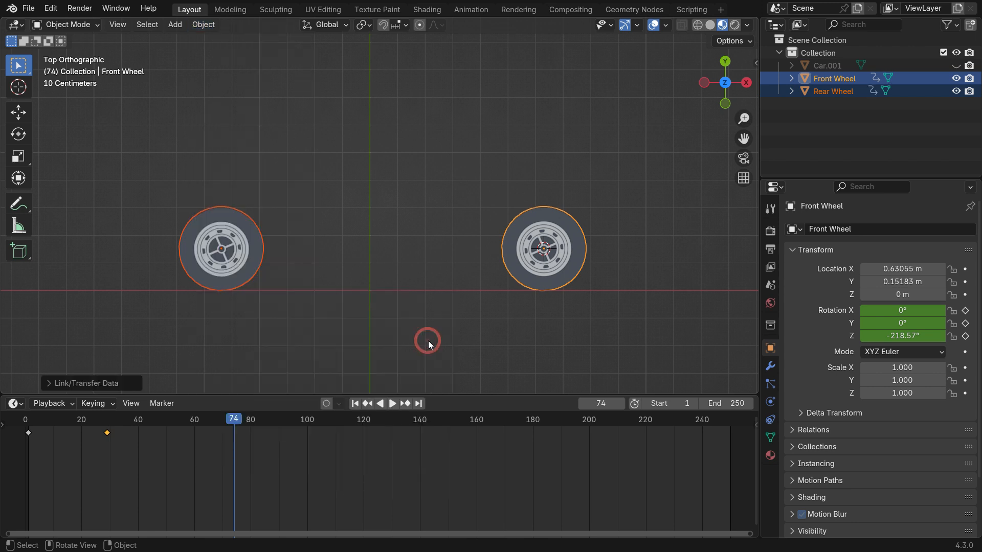
# - Play the animation from the first frame to check both wheels spinning, and return to frame 1
pyautogui.click(354, 403)
pyautogui.click(392, 404)
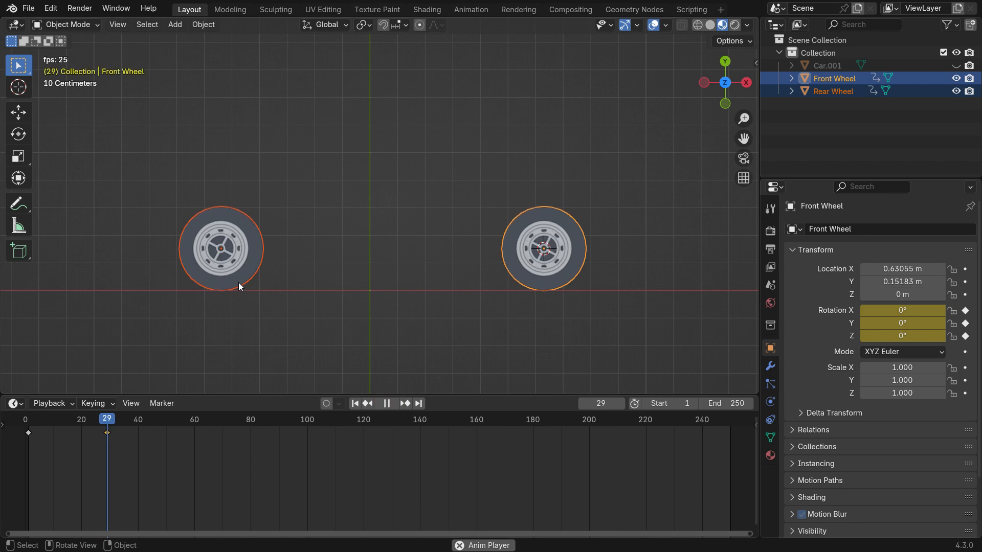
pyautogui.scroll(1, 238, 282)
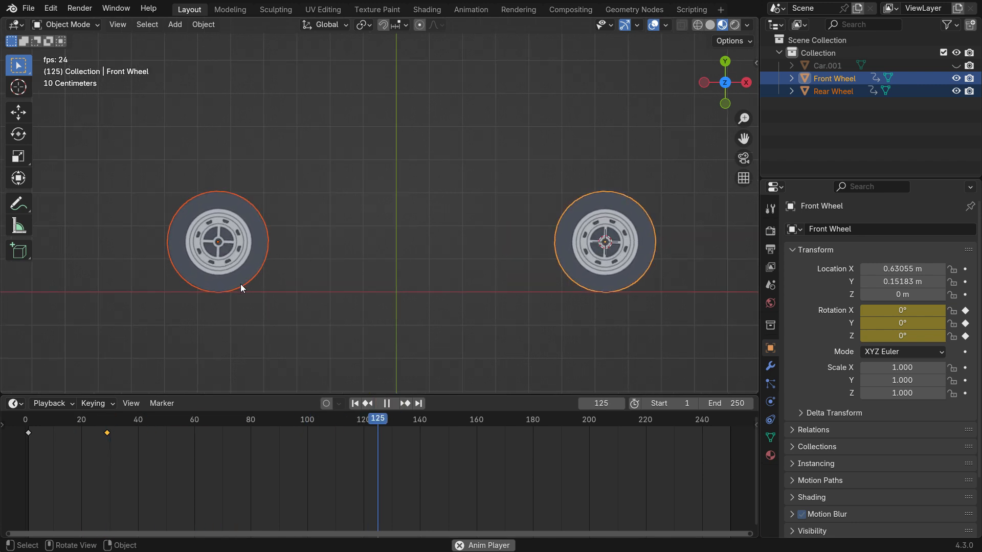
pyautogui.click(387, 403)
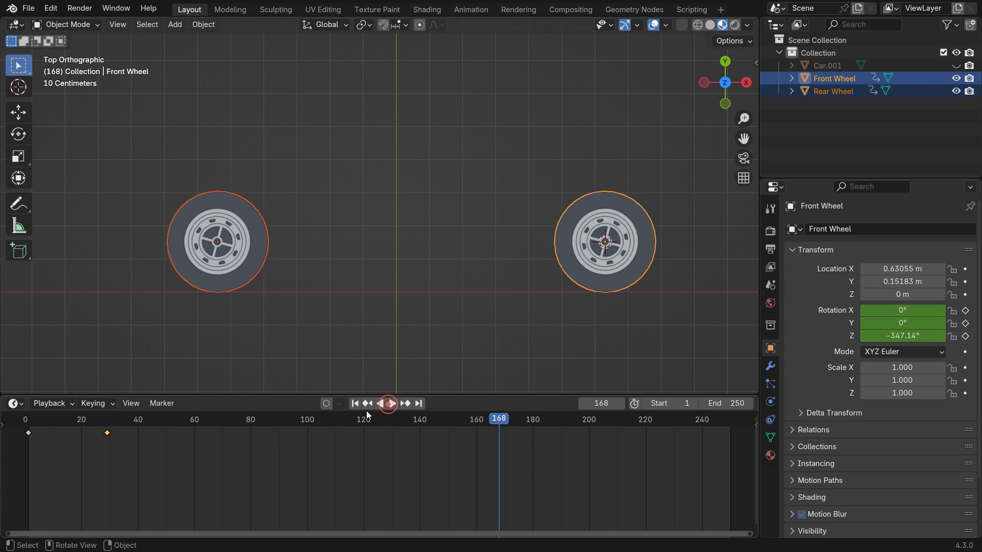
pyautogui.hotkey('shift', 'Left')
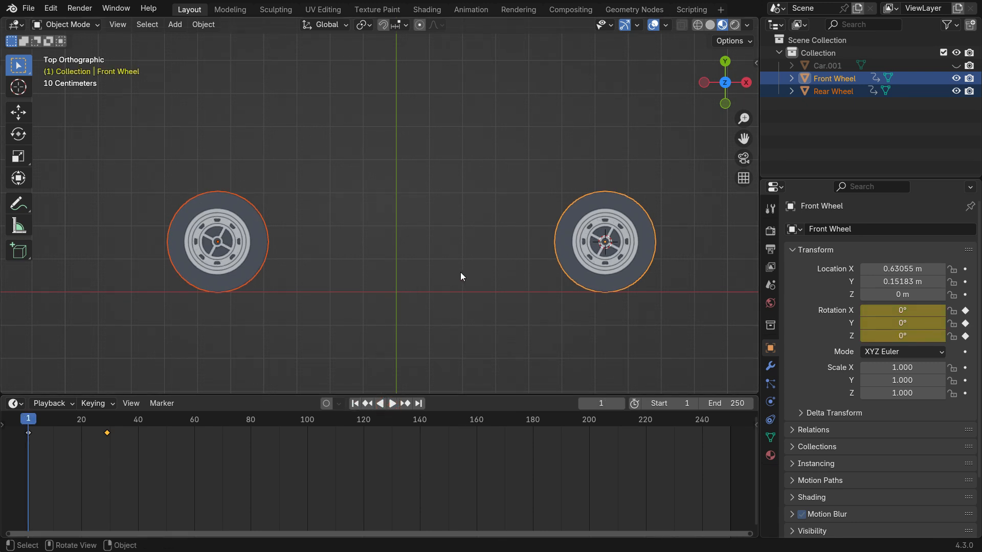
# - Unhide the car body and move it down along Z to about -0.0048 m, just behind the wheels
pyautogui.click(956, 66)
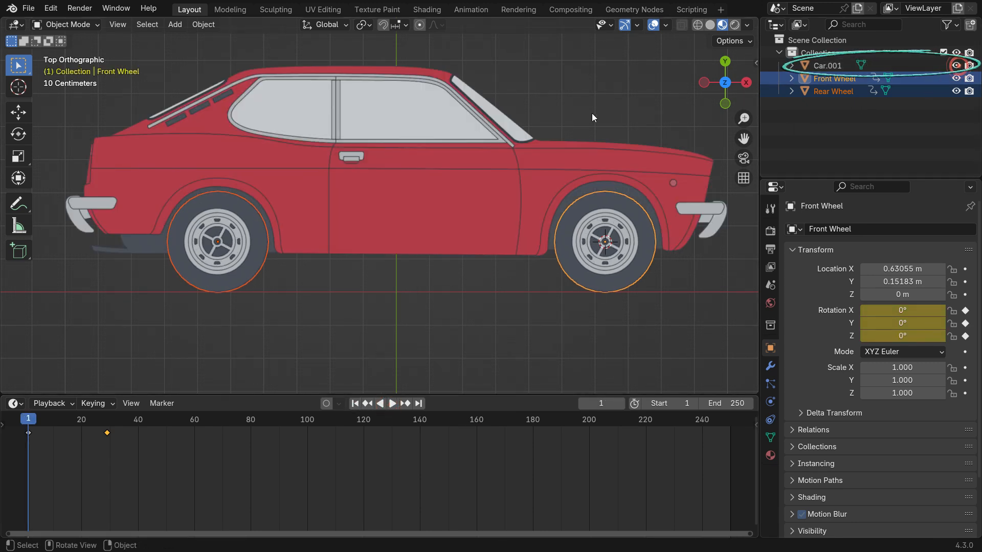
pyautogui.click(444, 213)
pyautogui.moveTo(396, 308); pyautogui.dragTo(452, 209, button='middle')
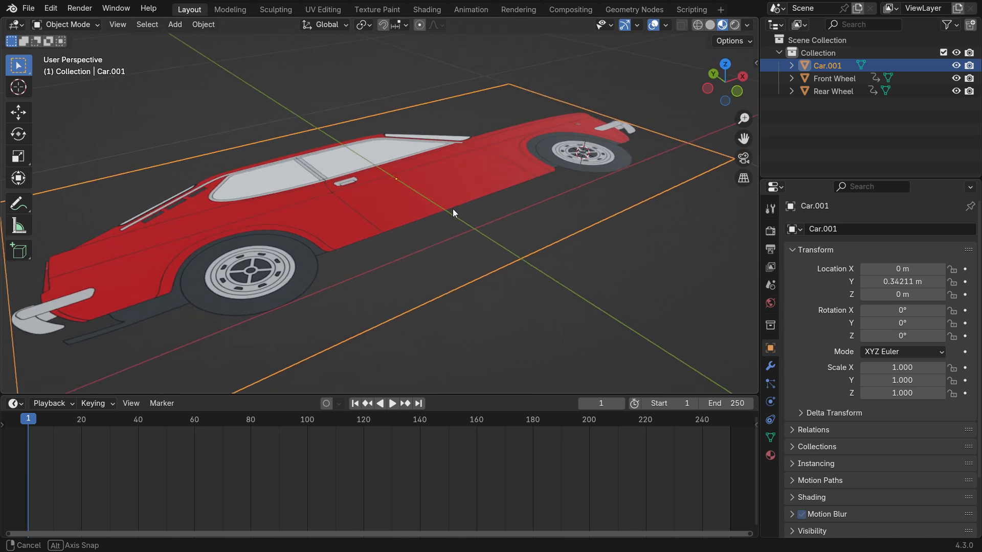
pyautogui.press('g')
pyautogui.press('z')
pyautogui.press('shift')
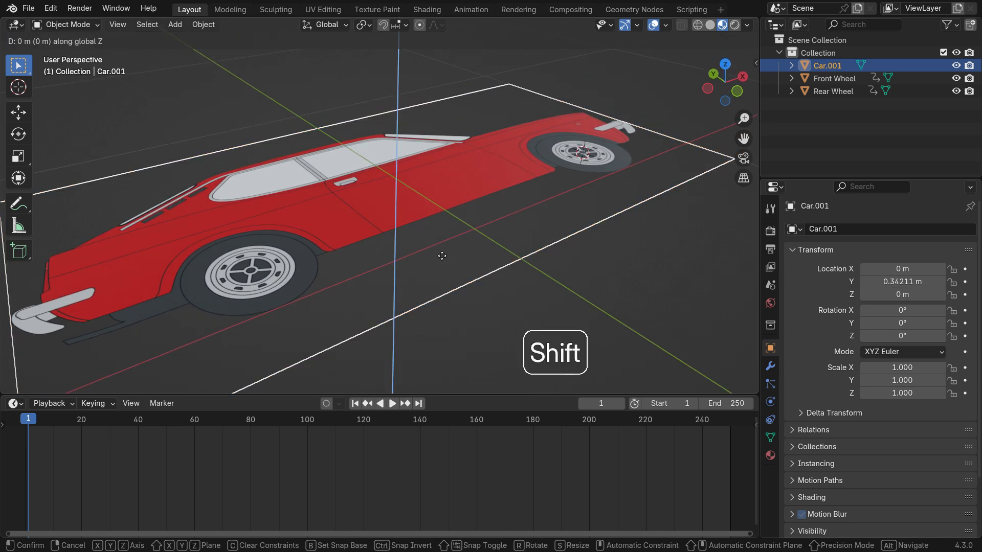
pyautogui.click(440, 270)
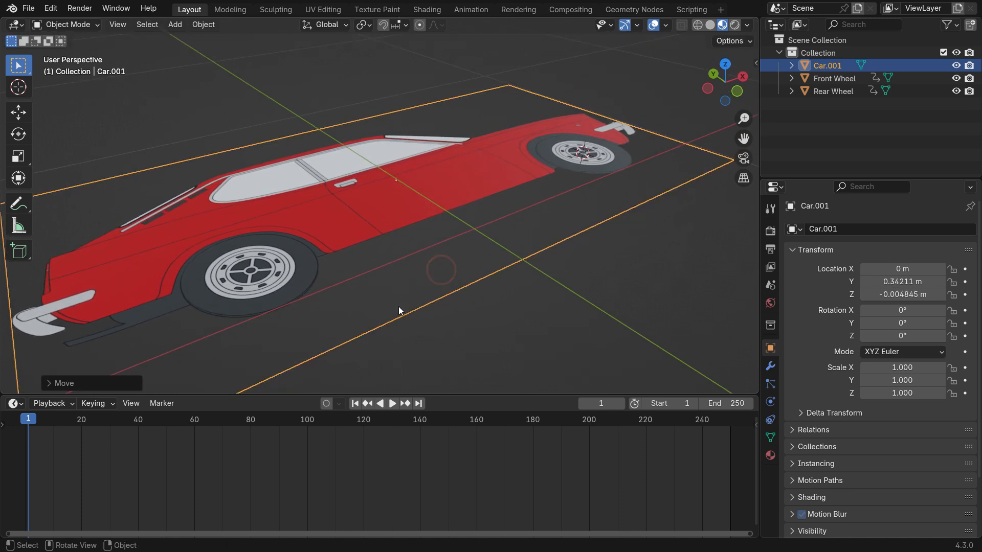
# - Parent the rear and front wheels to the car body using the Object option
pyautogui.click(314, 278)
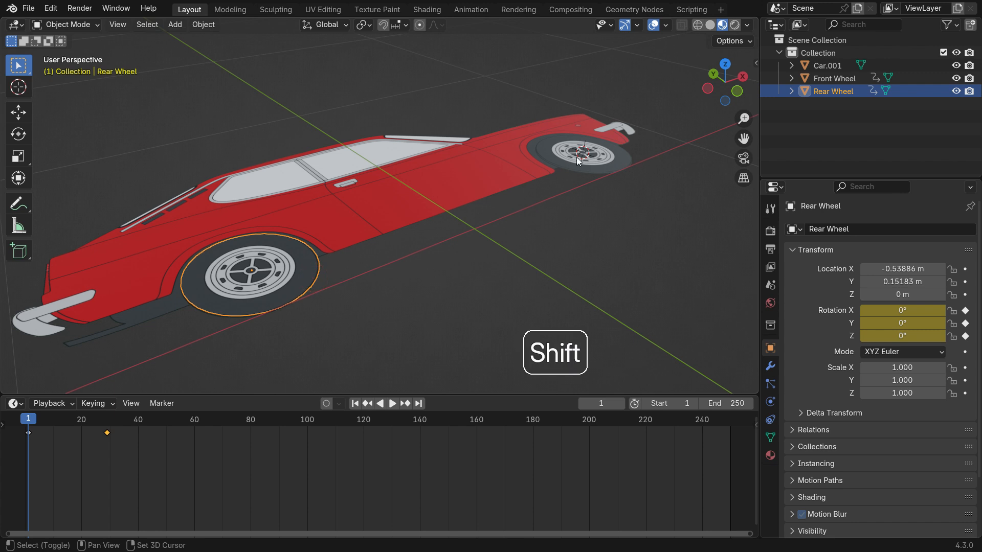
pyautogui.keyDown('shift'); pyautogui.click(606, 161); pyautogui.keyUp('shift')
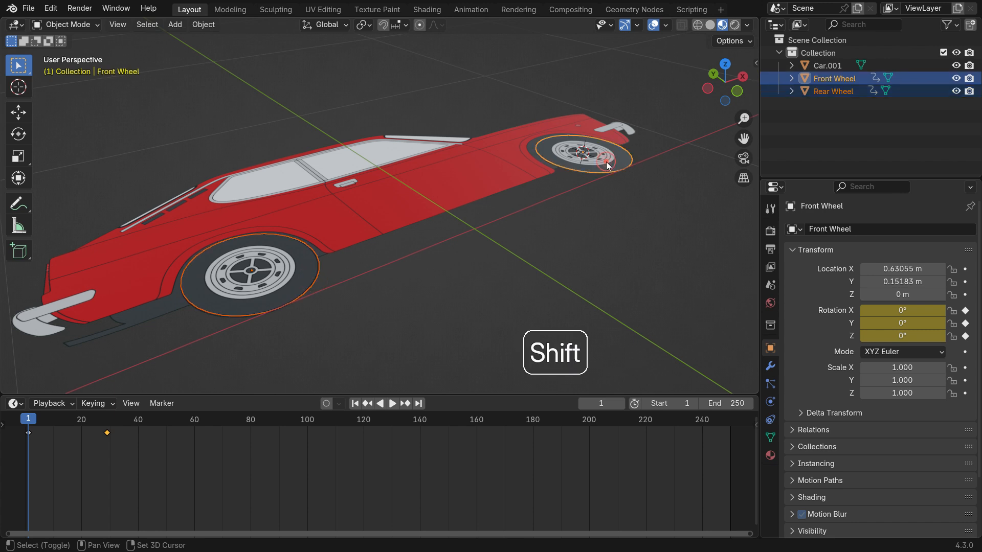
pyautogui.keyDown('shift'); pyautogui.click(433, 197); pyautogui.keyUp('shift')
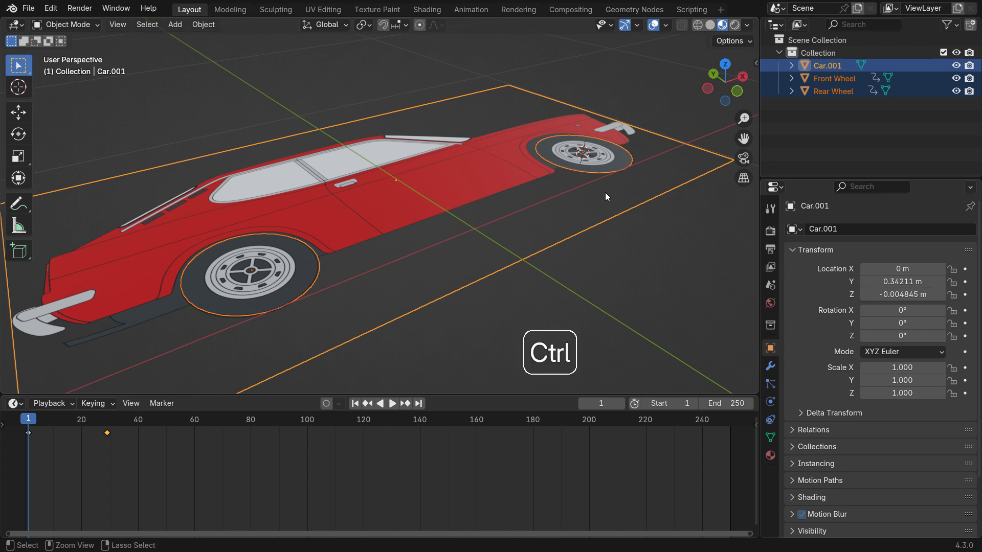
pyautogui.hotkey('ctrl', 'p')
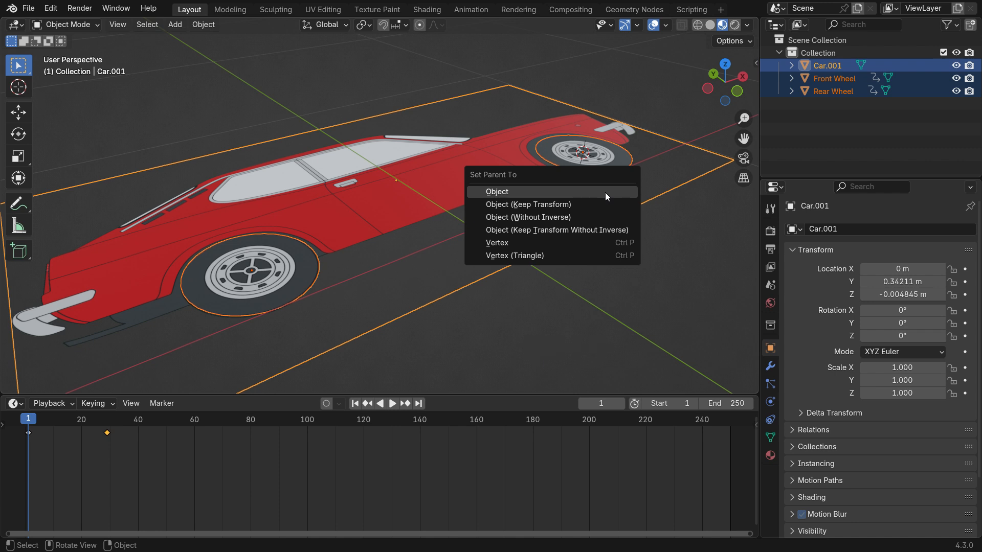
pyautogui.click(606, 192)
pyautogui.scroll(-4, 461, 246)
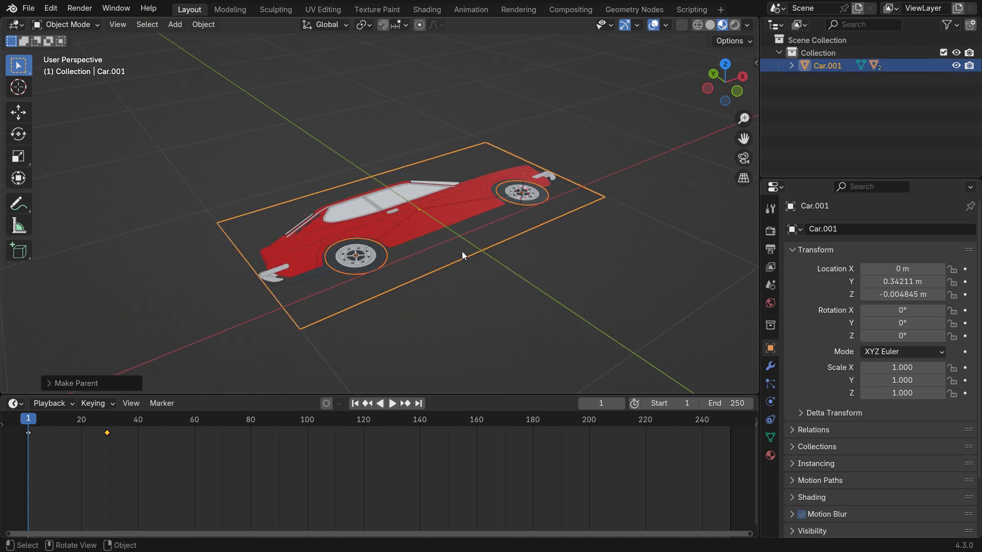
# - Select only the car body and trial-move it to check that the wheels follow, cancelling the move
pyautogui.click(496, 237)
pyautogui.moveTo(499, 279); pyautogui.dragTo(469, 329, button='middle')
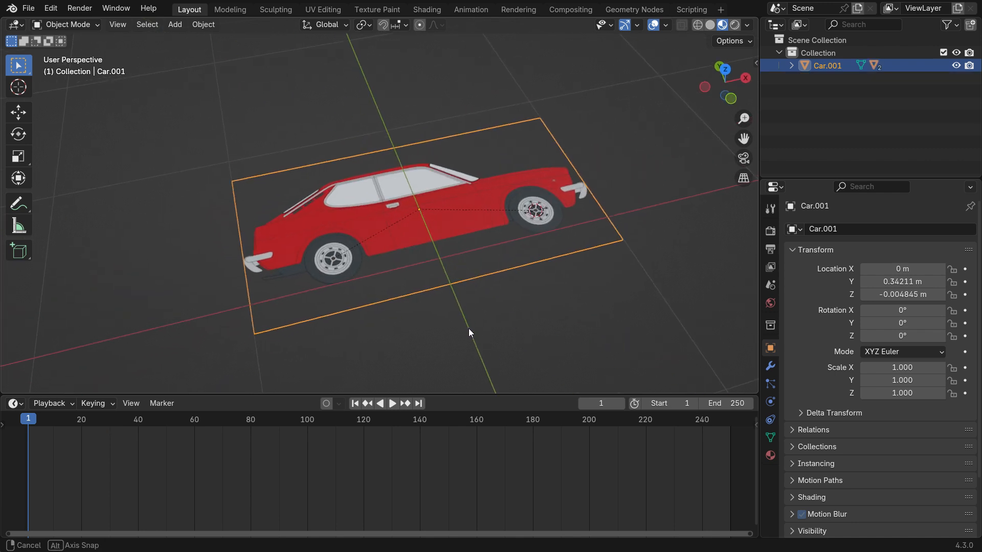
pyautogui.press('g')
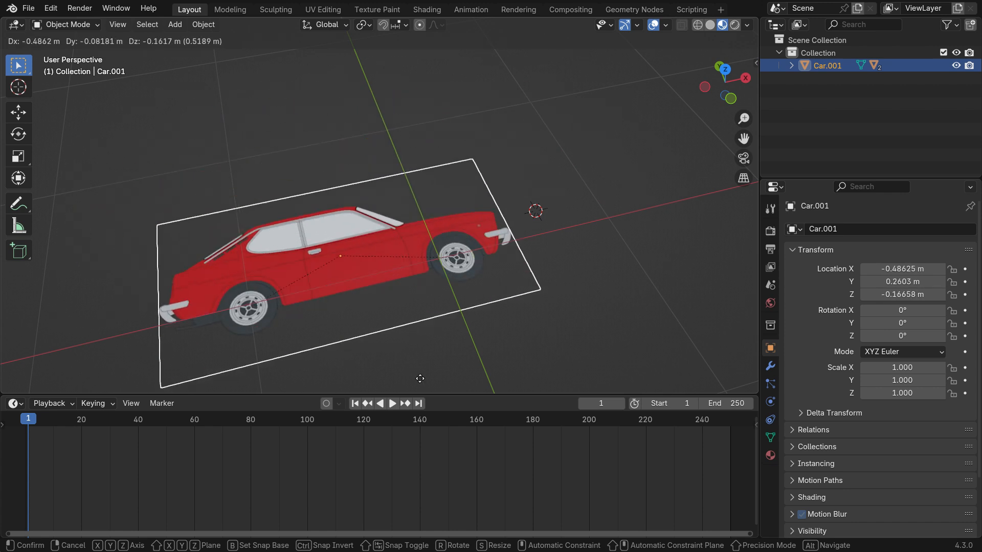
pyautogui.rightClick(387, 296)
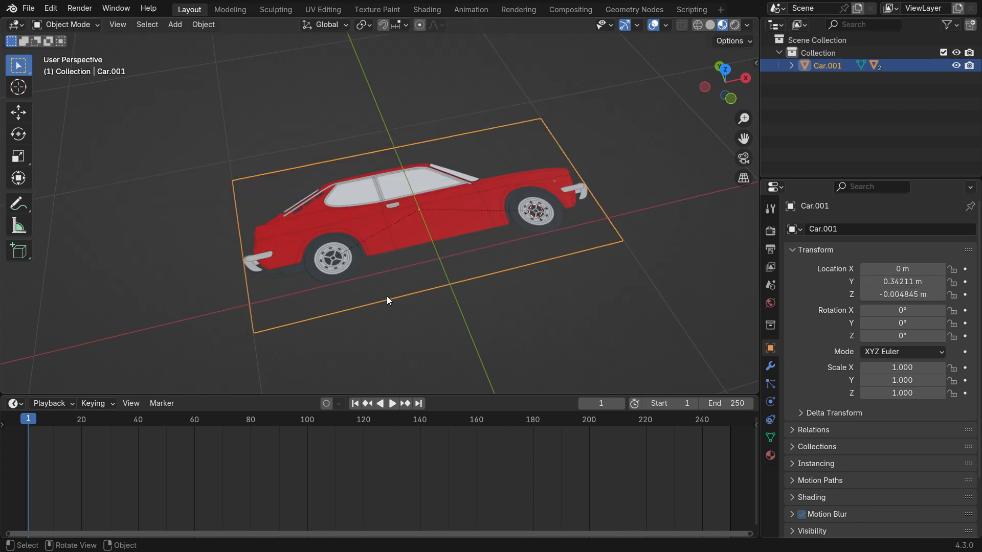
# - In top view, insert a Location keyframe for the car body at frame 1
pyautogui.press('KP_7')
pyautogui.scroll(-3, 386, 299)
pyautogui.scroll(1, 416, 304)
pyautogui.keyDown('shift'); pyautogui.moveTo(416, 304); pyautogui.dragTo(249, 300, button='middle'); pyautogui.keyUp('shift')
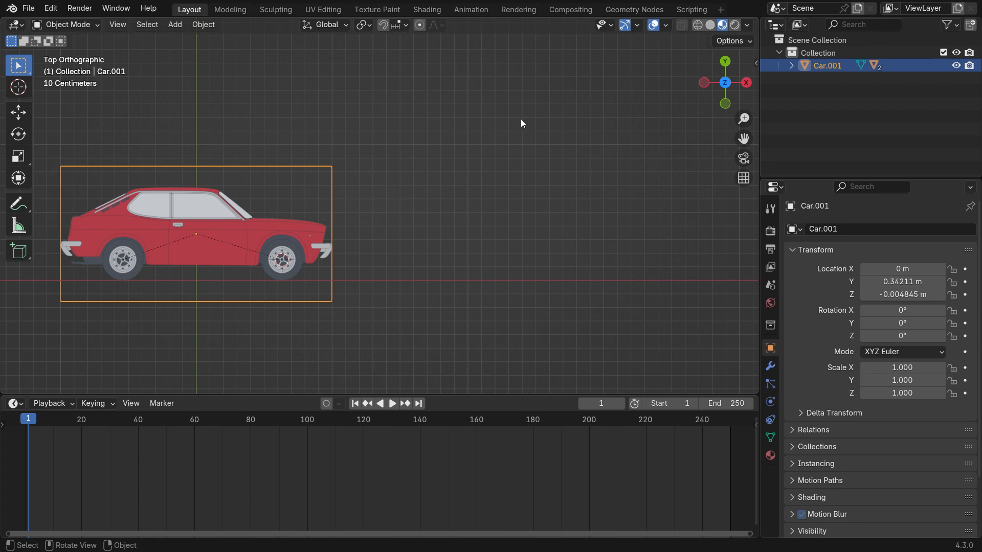
pyautogui.press('k')
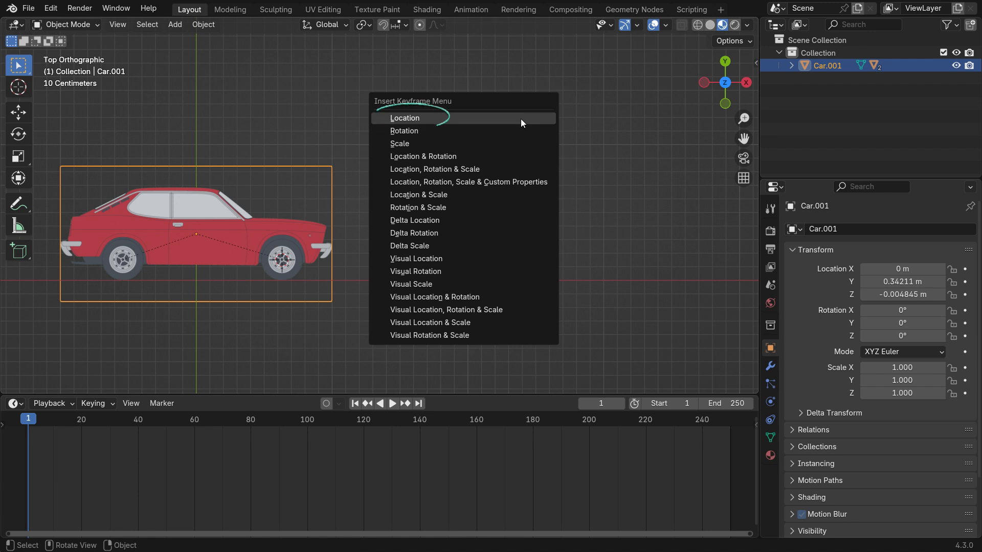
pyautogui.click(521, 118)
# - At frame 200, move the car body along X to about 12.58 m and insert a Location keyframe
pyautogui.moveTo(29, 432); pyautogui.dragTo(590, 463)
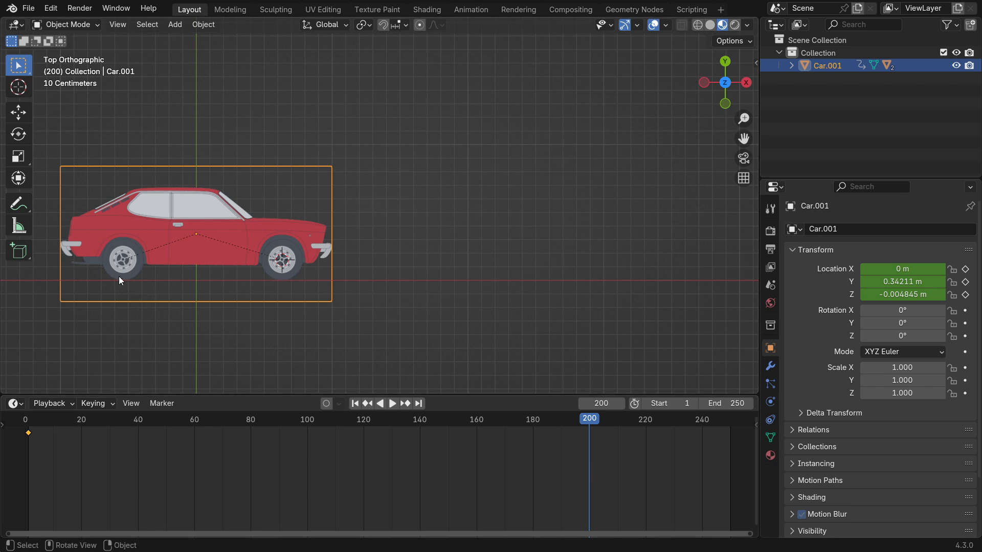
pyautogui.scroll(-8, 119, 276)
pyautogui.press('g')
pyautogui.press('x')
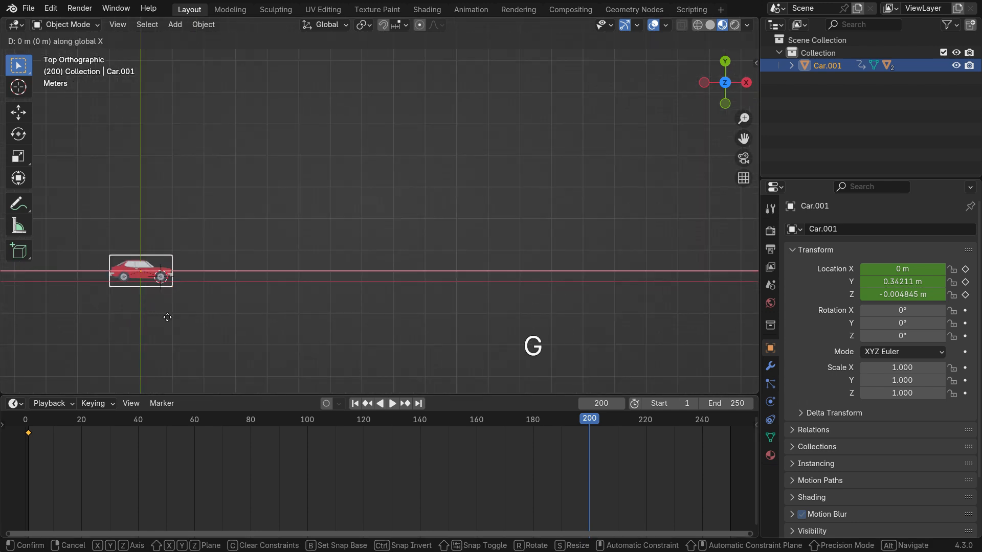
pyautogui.click(561, 315)
pyautogui.press('k')
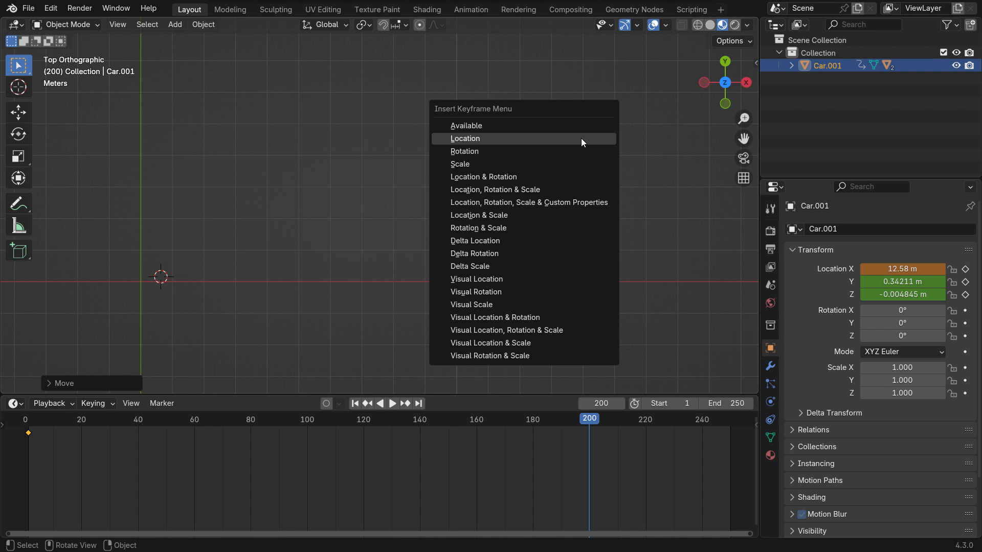
pyautogui.click(581, 139)
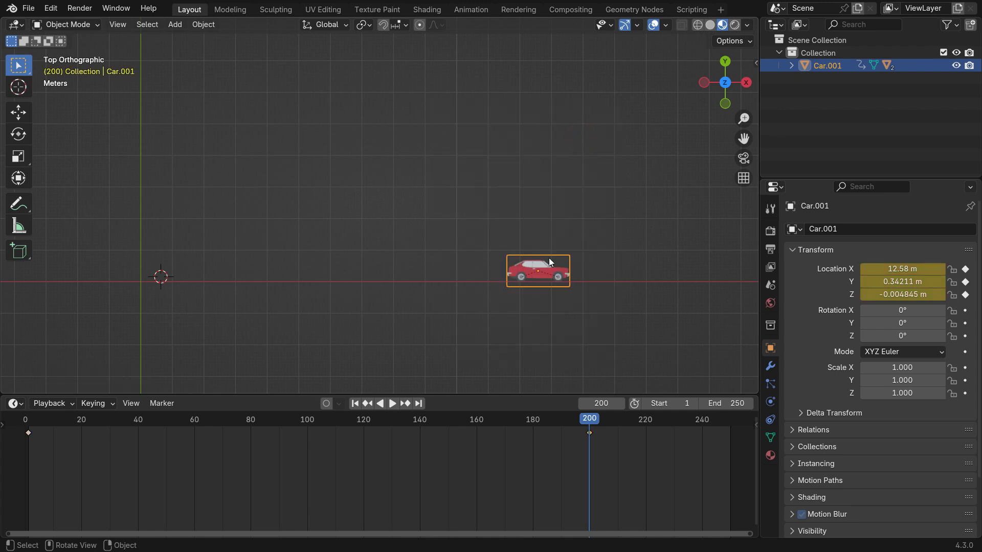
# - Play the car's drive twice from the first frame to check its motion and speed, pausing each time
pyautogui.click(355, 403)
pyautogui.click(391, 404)
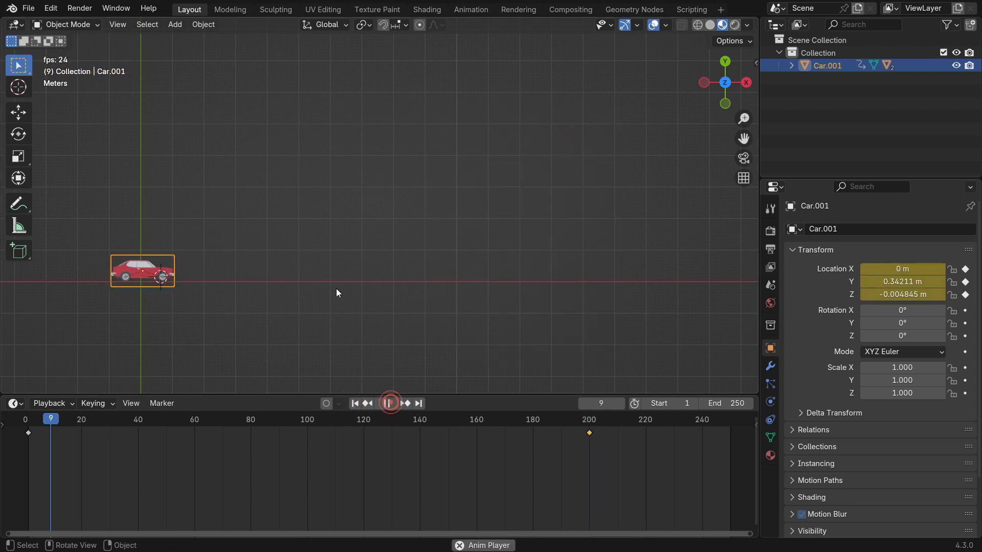
pyautogui.scroll(7, 314, 276)
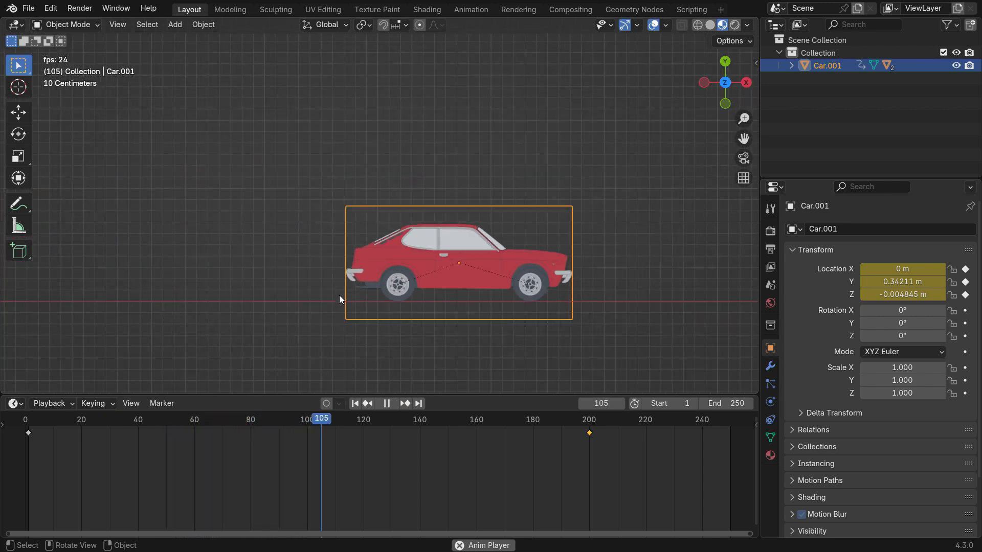
pyautogui.click(386, 404)
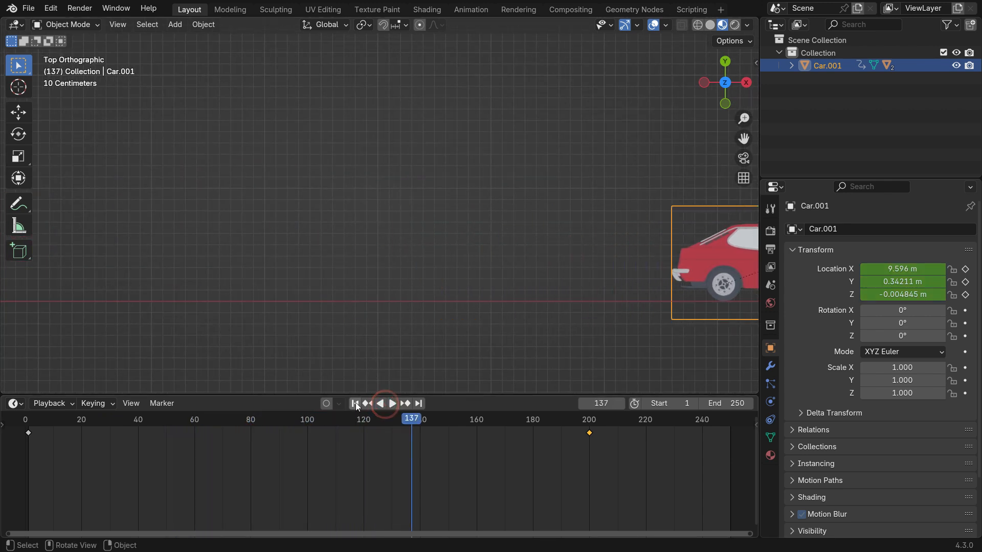
pyautogui.click(356, 404)
pyautogui.scroll(-5, 411, 321)
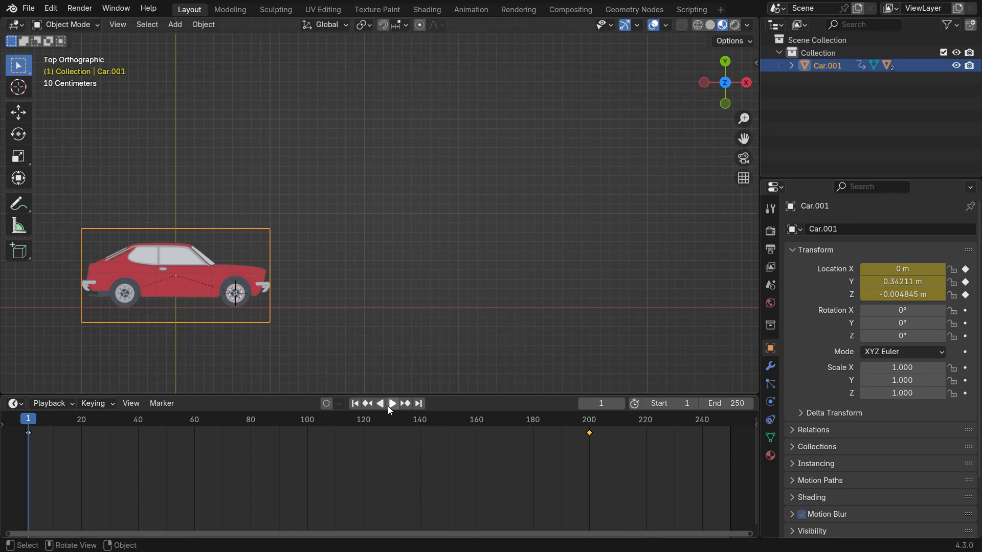
pyautogui.click(392, 403)
pyautogui.click(392, 404)
# - Set the interpolation of both car location keyframes to Linear
pyautogui.moveTo(3, 457); pyautogui.dragTo(614, 435)
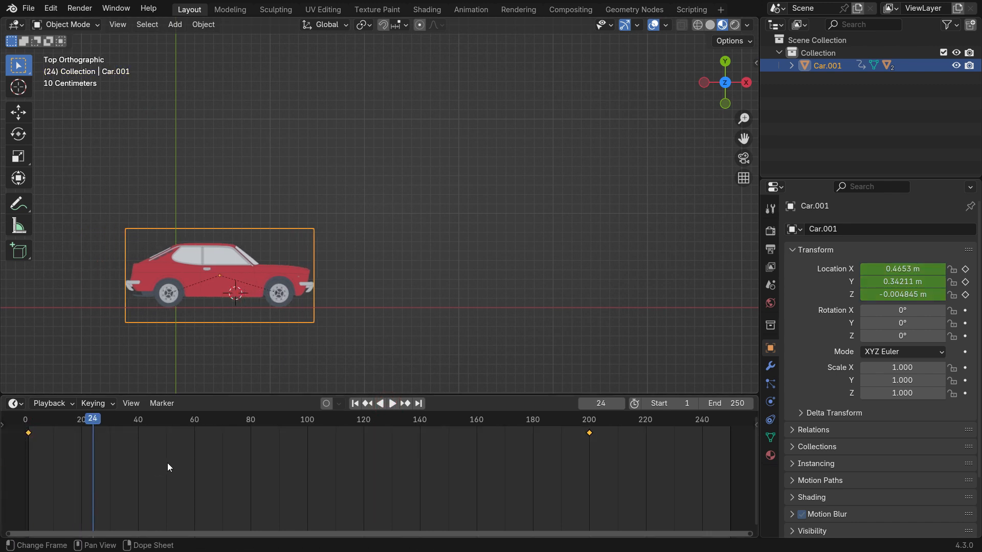
pyautogui.press('t')
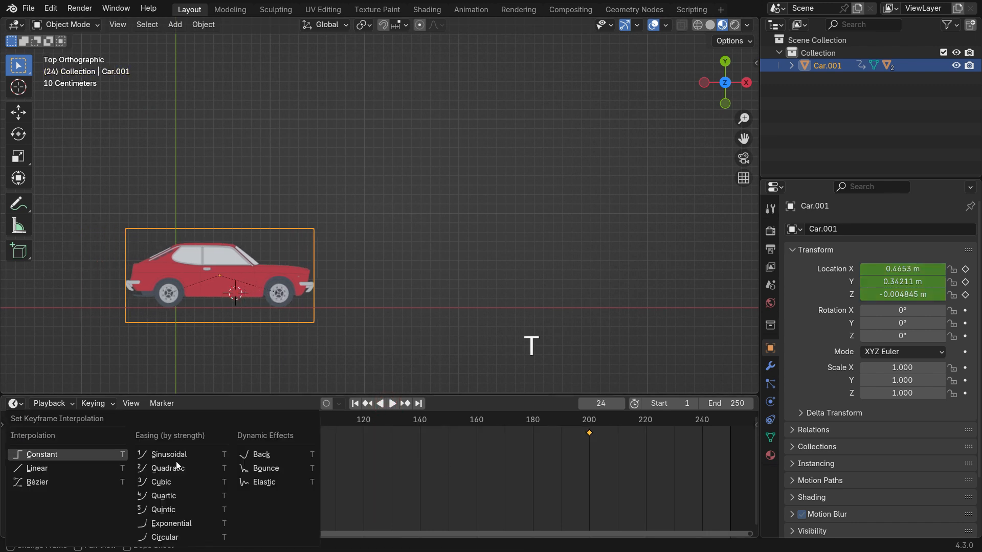
pyautogui.click(72, 465)
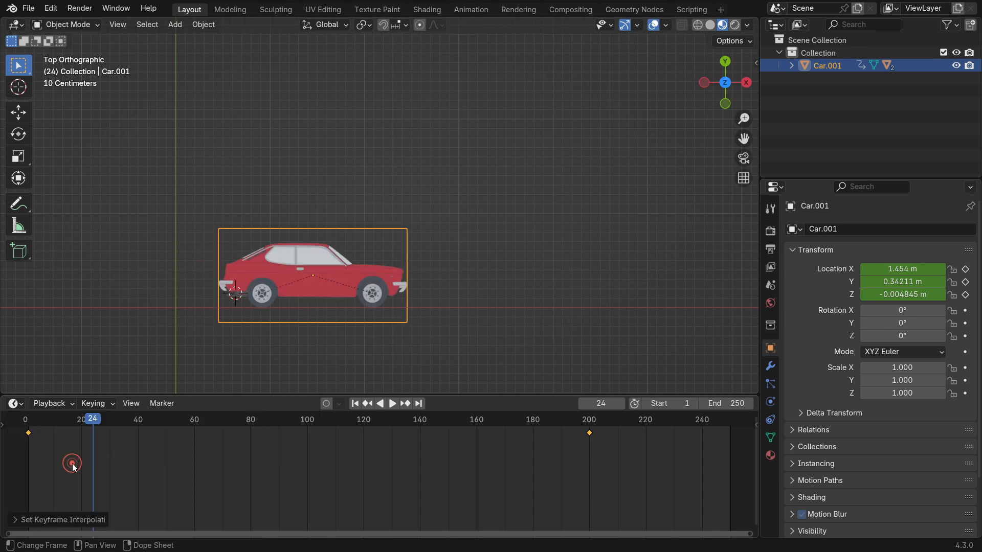
# - Play the animation from the first frame to check the car's linear motion, and return to frame 1
pyautogui.click(355, 403)
pyautogui.click(392, 404)
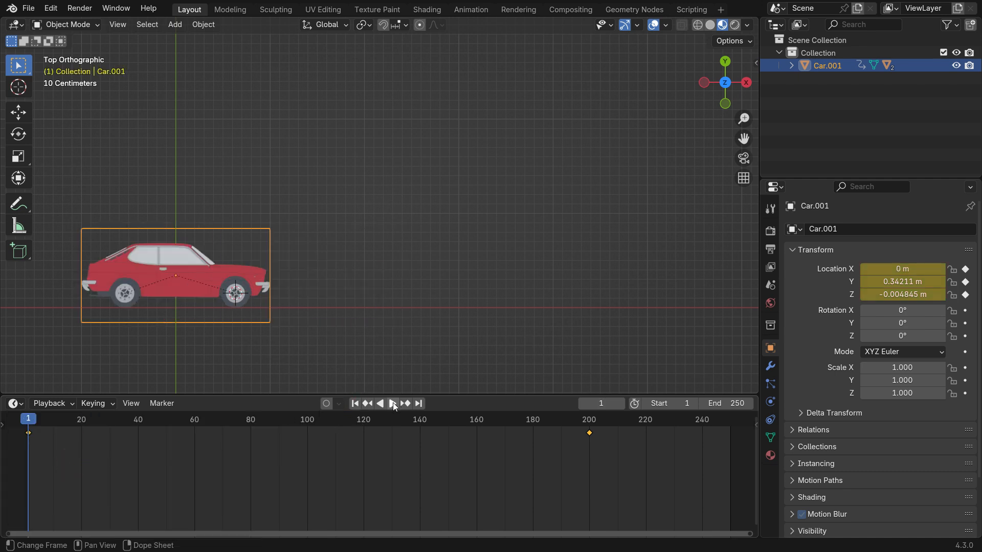
pyautogui.scroll(-4, 295, 333)
pyautogui.scroll(5, 469, 318)
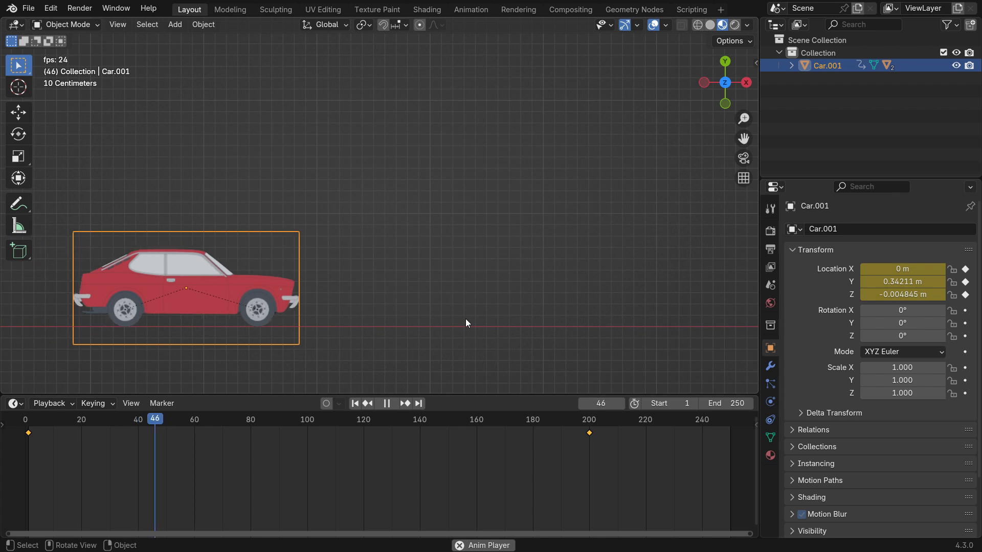
pyautogui.scroll(2, 466, 316)
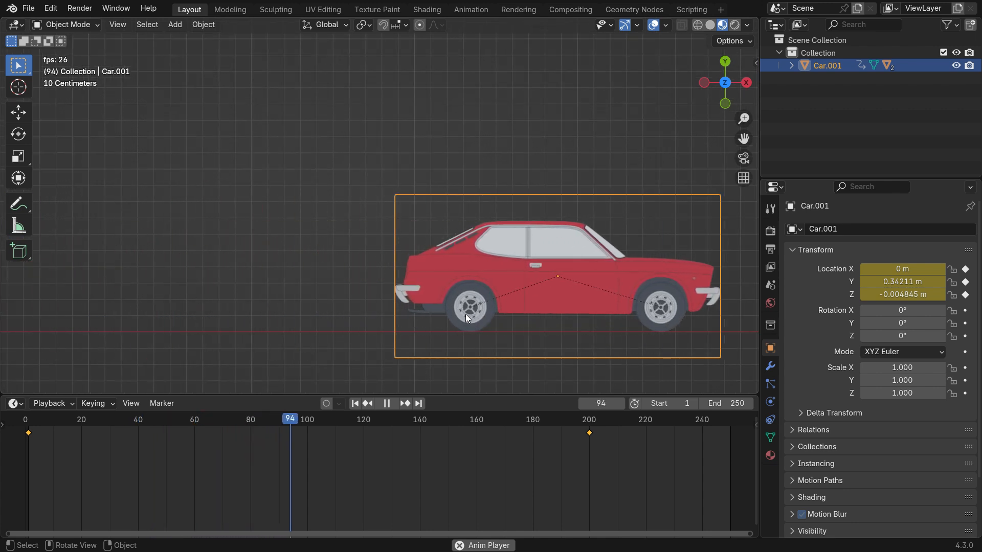
pyautogui.click(386, 403)
pyautogui.click(355, 404)
# - Replay the drive with a close view of the spinning wheels, and return to the first frame
pyautogui.scroll(-8, 388, 309)
pyautogui.scroll(5, 246, 330)
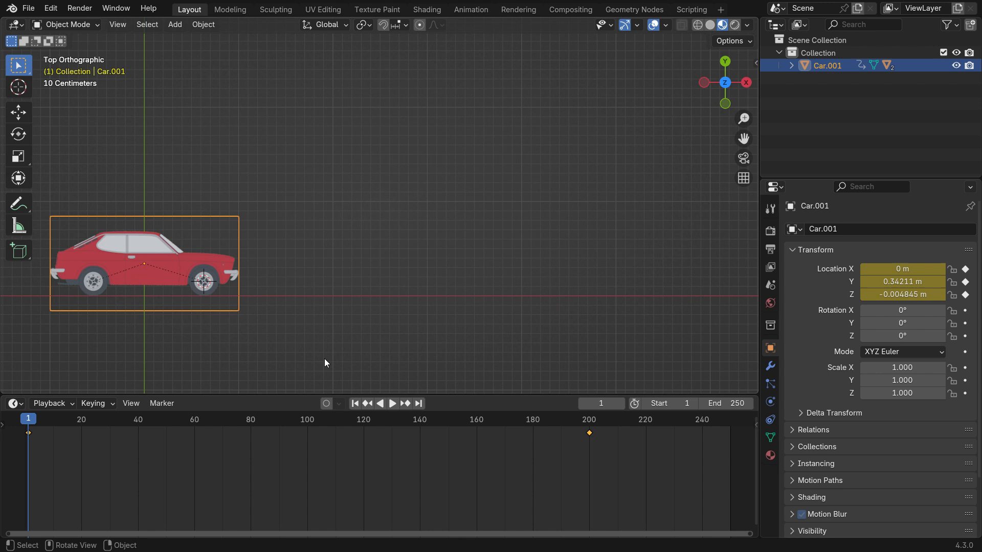
pyautogui.click(392, 403)
pyautogui.scroll(5, 354, 305)
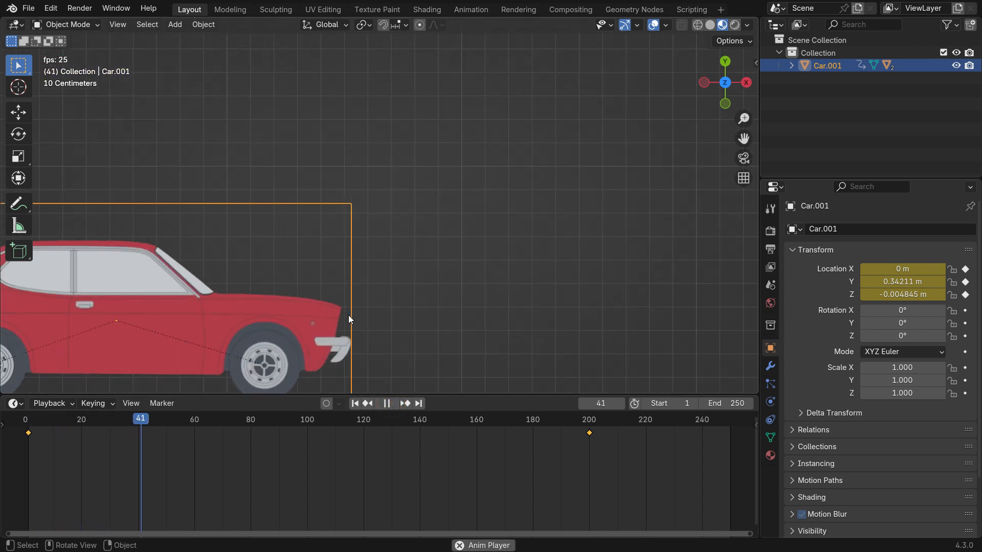
pyautogui.scroll(-5, 348, 315)
pyautogui.scroll(6, 469, 358)
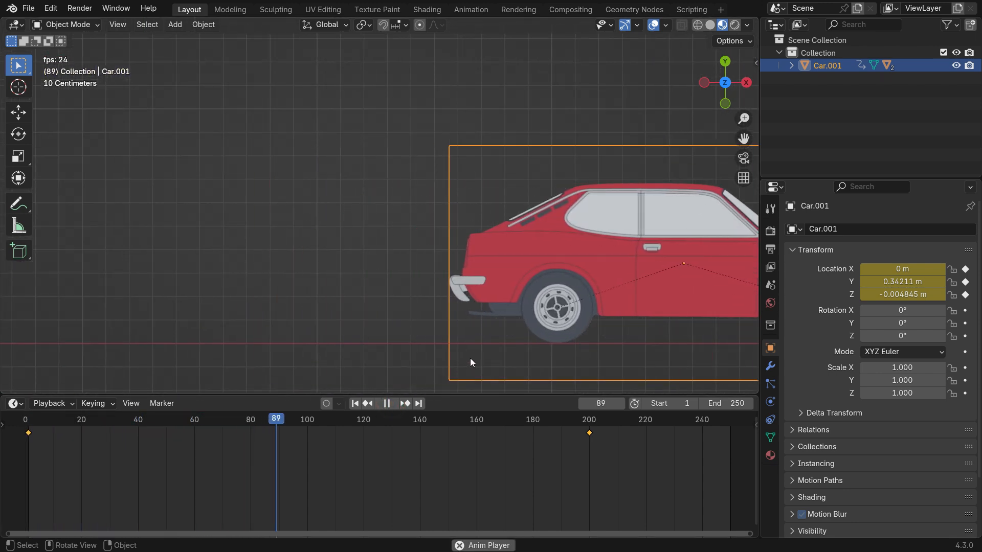
pyautogui.click(387, 404)
pyautogui.click(355, 403)
# - Import Smoke.png from the Downloads folder as an image mesh plane
pyautogui.scroll(-4, 447, 309)
pyautogui.scroll(5, 231, 317)
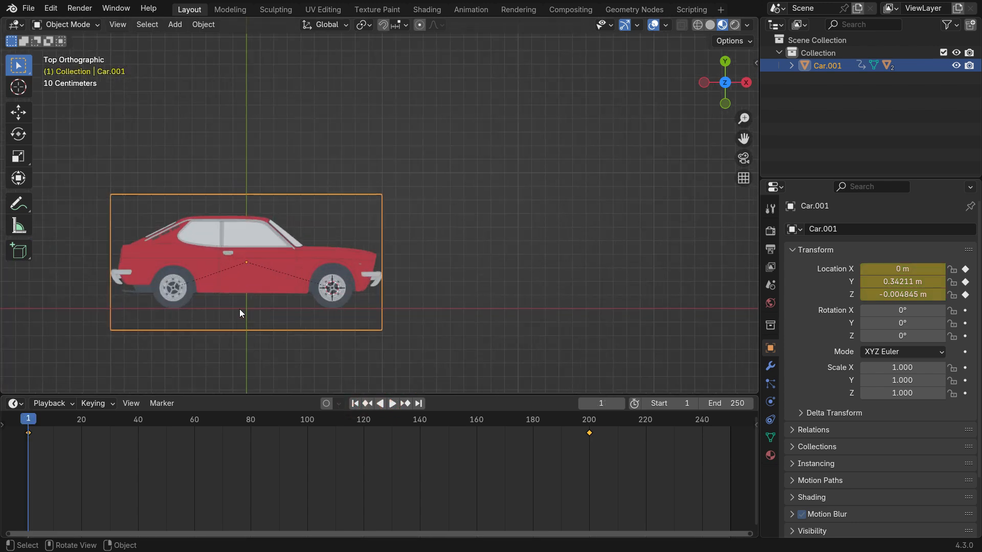
pyautogui.scroll(2, 240, 313)
pyautogui.keyDown('shift'); pyautogui.moveTo(239, 313); pyautogui.dragTo(372, 302, button='middle'); pyautogui.keyUp('shift')
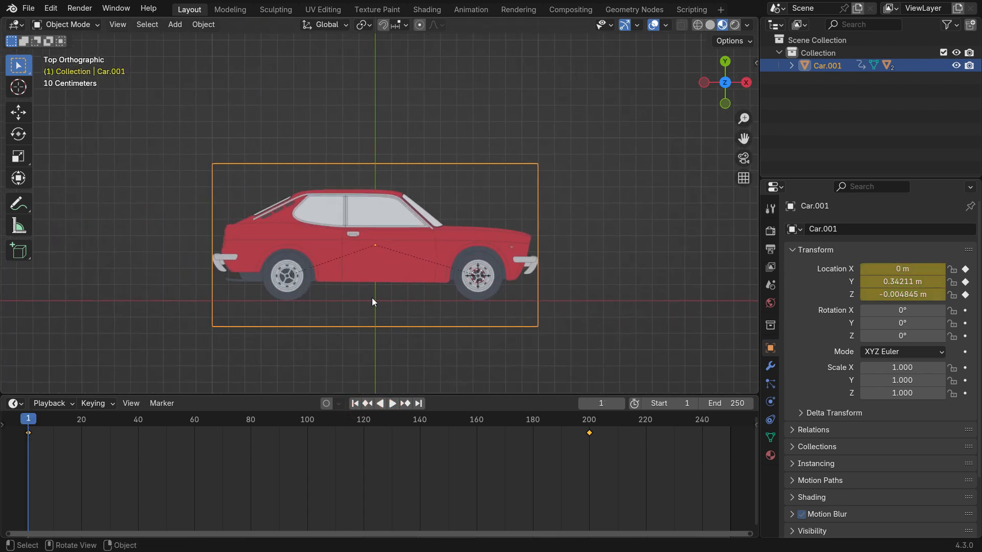
pyautogui.click(175, 29)
pyautogui.moveTo(249, 176)
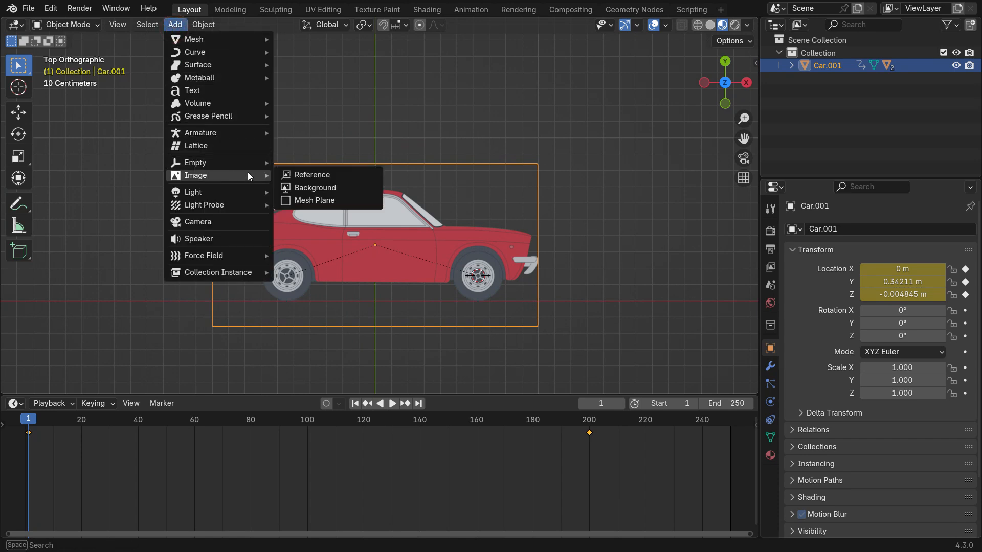
pyautogui.click(333, 200)
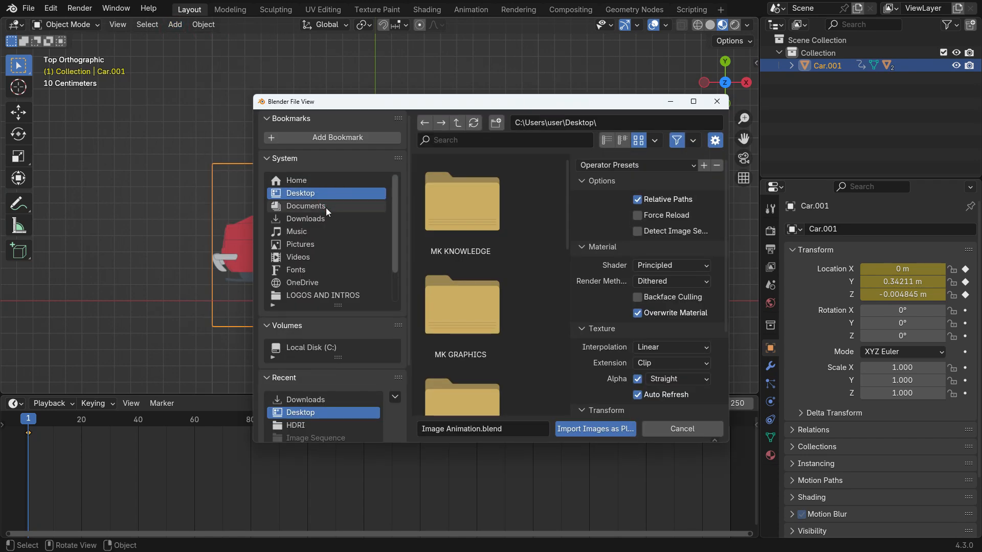
pyautogui.click(328, 219)
pyautogui.scroll(-6, 460, 256)
pyautogui.click(485, 283)
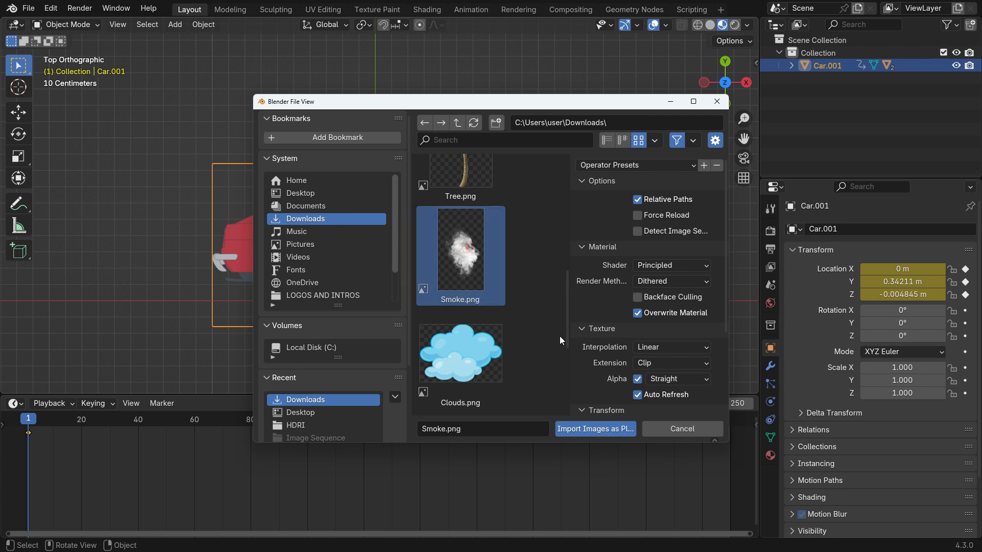
pyautogui.click(604, 429)
# - Rotate the smoke plane 90° about Z and move it behind the rear of the car
pyautogui.press('r')
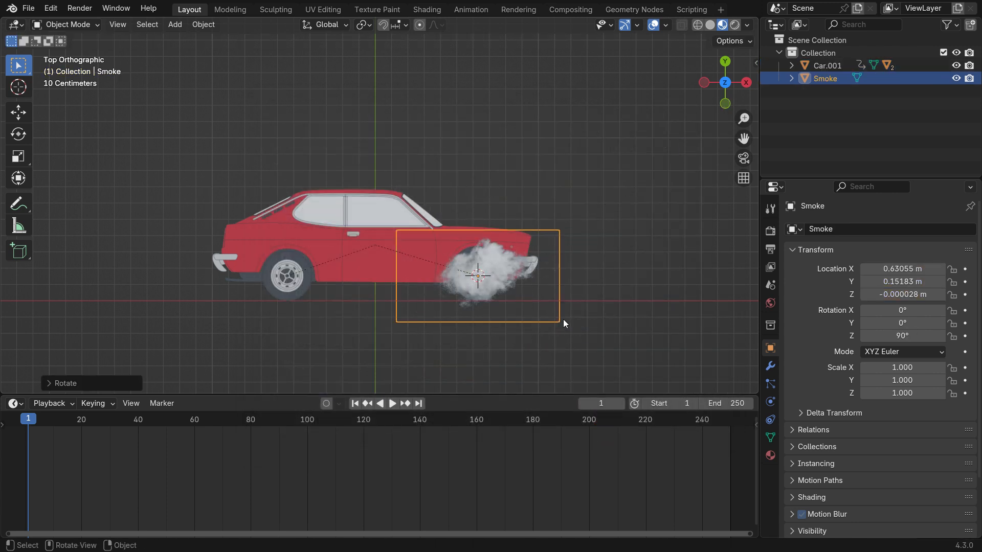
pyautogui.press('g')
pyautogui.click(271, 339)
# - Scale the smoke plane down to about 0.67 and flatten its height further to a scale of about 0.55
pyautogui.press('s')
pyautogui.click(265, 346)
pyautogui.press('s')
pyautogui.press('y')
pyautogui.click(189, 340)
# - Move the smoke plane up to the car's exhaust pipe, at about X -1.16 m and Y 0.10 m
pyautogui.scroll(4, 201, 291)
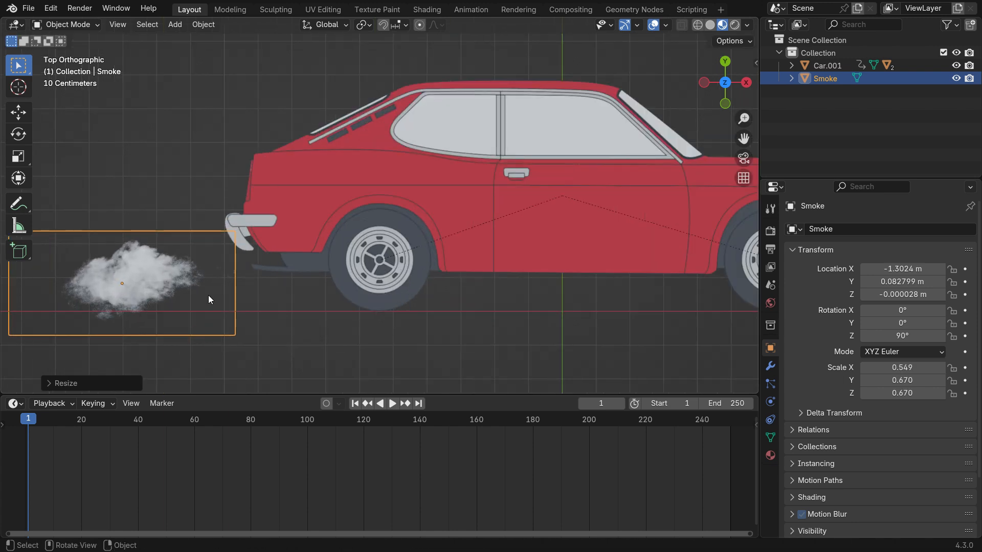
pyautogui.press('g')
pyautogui.click(300, 241)
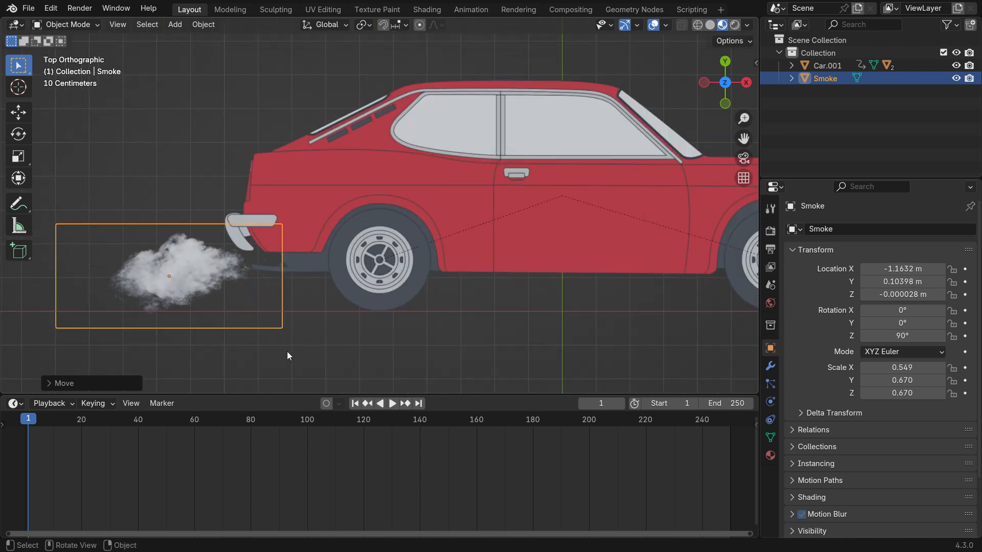
# - Show the smoke material in an enlarged Shader Editor and spread its three nodes apart
pyautogui.moveTo(276, 394); pyautogui.dragTo(283, 331)
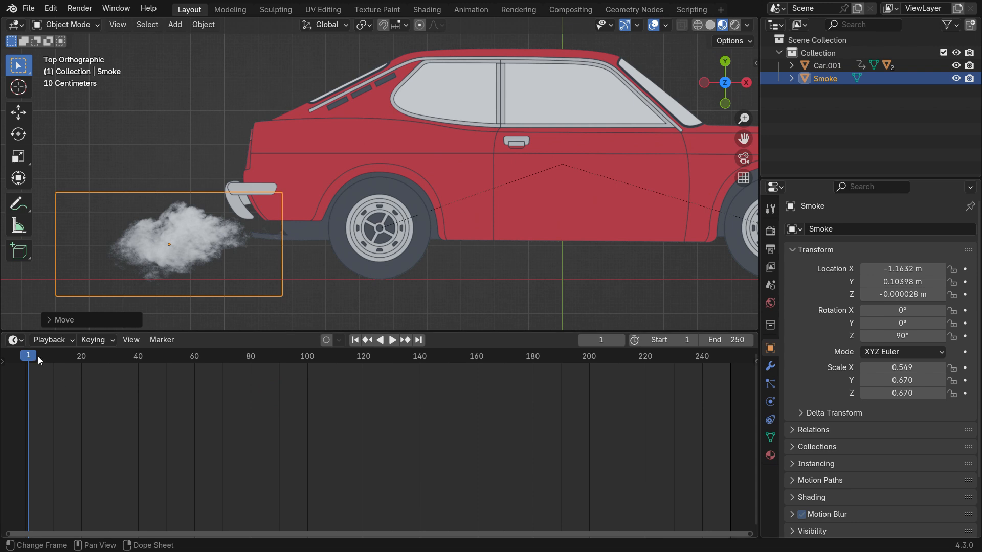
pyautogui.click(18, 340)
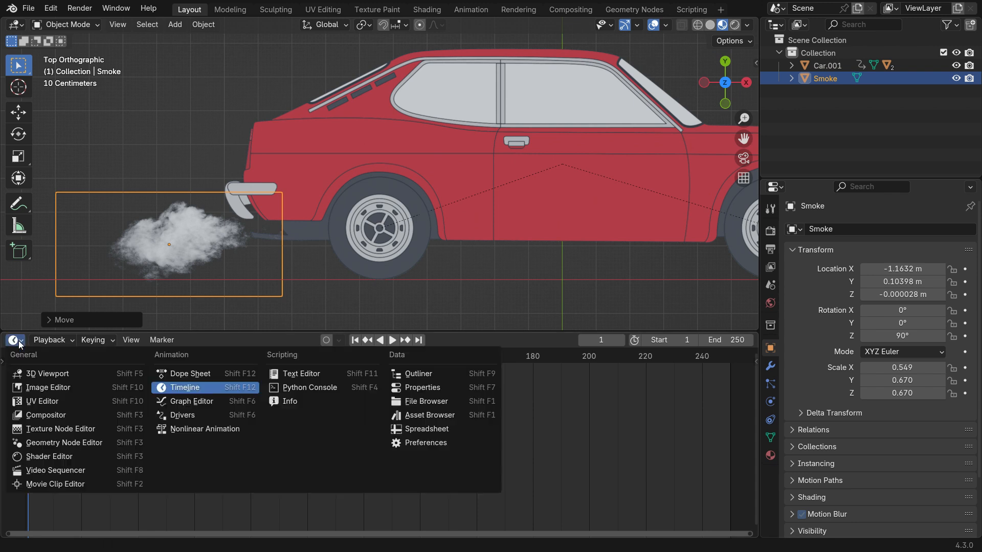
pyautogui.click(76, 454)
pyautogui.press('n')
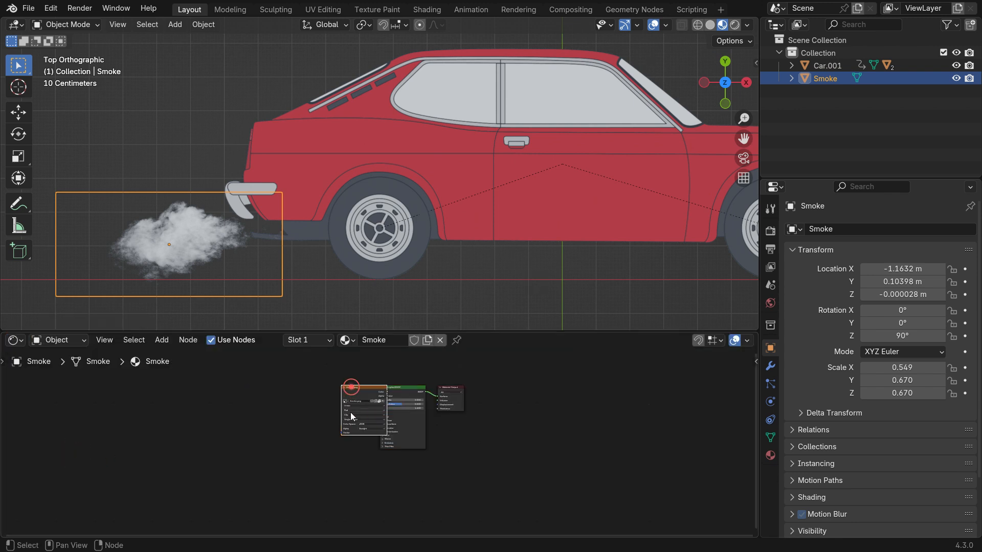
pyautogui.click(351, 412)
pyautogui.press('g')
pyautogui.click(305, 416)
pyautogui.scroll(10, 489, 391)
pyautogui.moveTo(394, 385); pyautogui.dragTo(531, 397)
pyautogui.scroll(1, 440, 388)
# - Add a Transparent BSDF node below the link between the Principled BSDF and the Material Output
pyautogui.hotkey('shift', 'a')
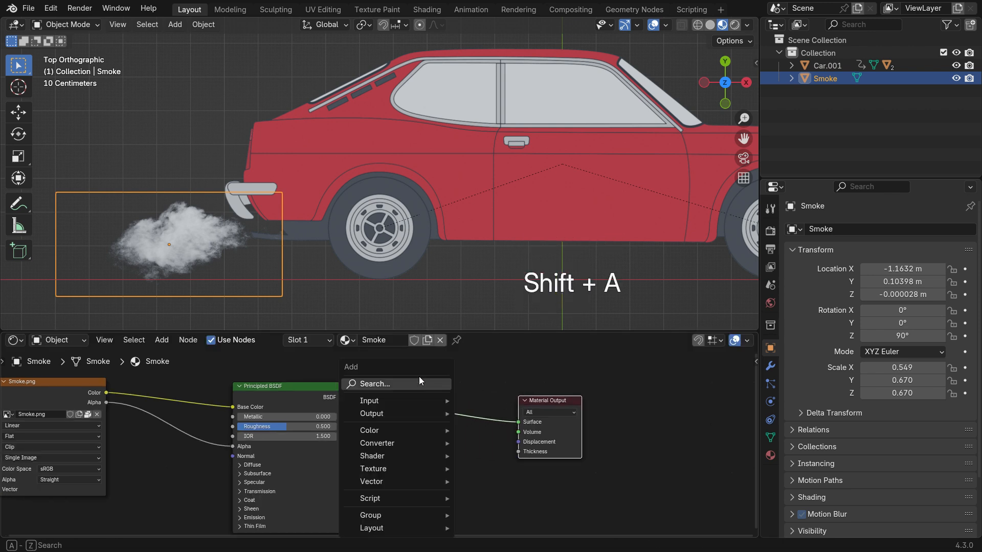
pyautogui.write('tran')
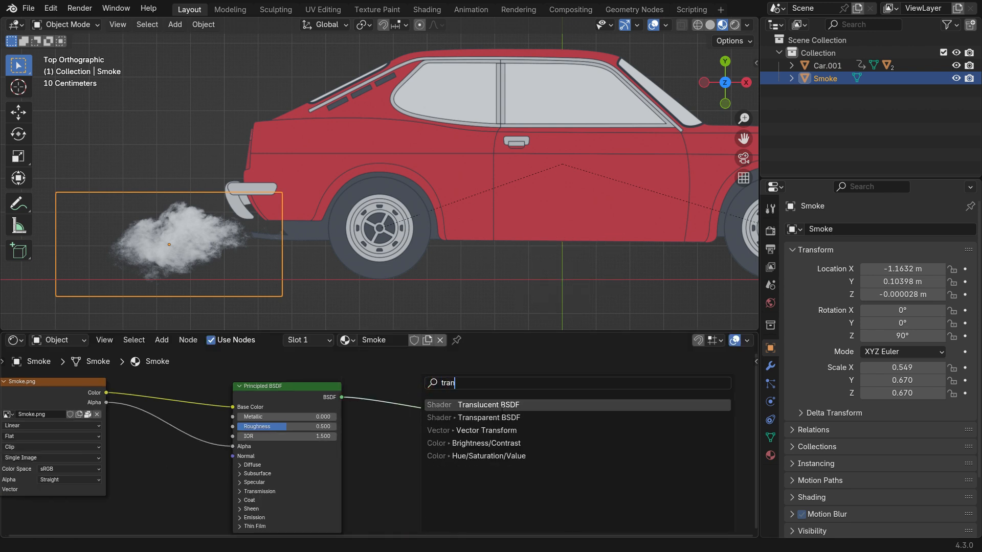
pyautogui.press('Return')
pyautogui.click(446, 422)
# - Insert a Mix Shader between the Principled BSDF and Material Output, and connect the Transparent BSDF to its second shader input
pyautogui.scroll(2, 453, 407)
pyautogui.hotkey('shift', 'a')
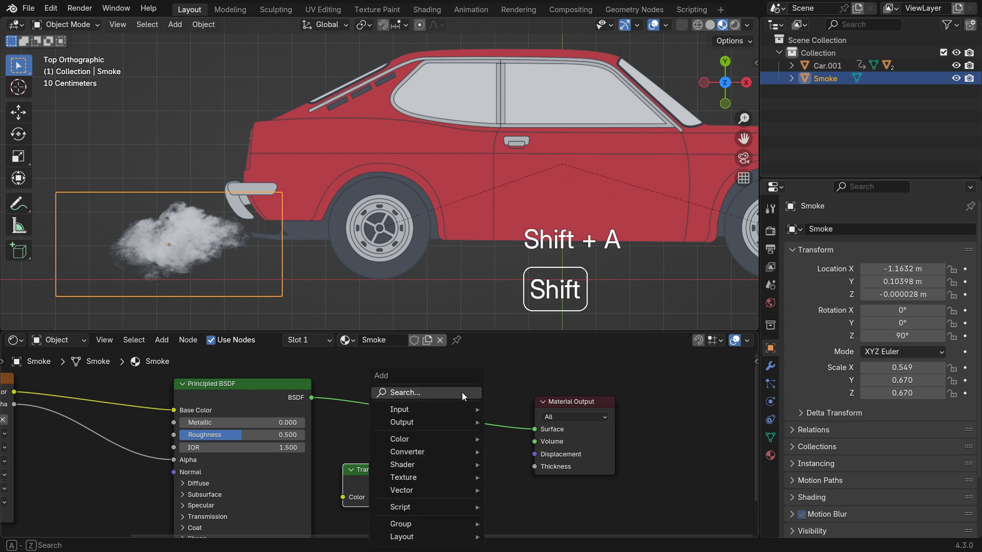
pyautogui.write('mix s')
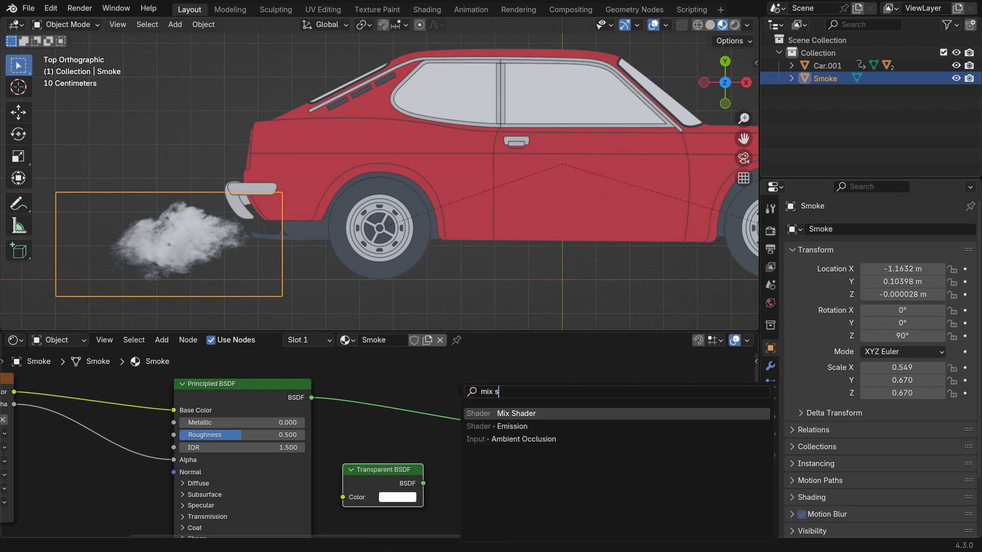
pyautogui.press('Return')
pyautogui.click(470, 409)
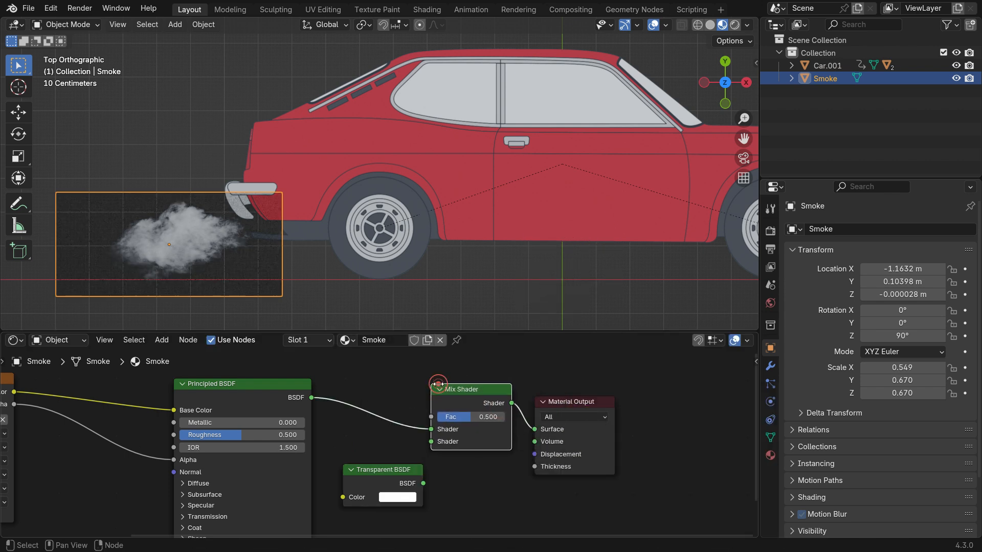
pyautogui.moveTo(423, 484); pyautogui.dragTo(432, 442)
pyautogui.moveTo(564, 399); pyautogui.dragTo(616, 389)
# - Try a lower Mix Shader factor, and reduce it to 0 in the Smoke material's properties
pyautogui.scroll(2, 437, 406)
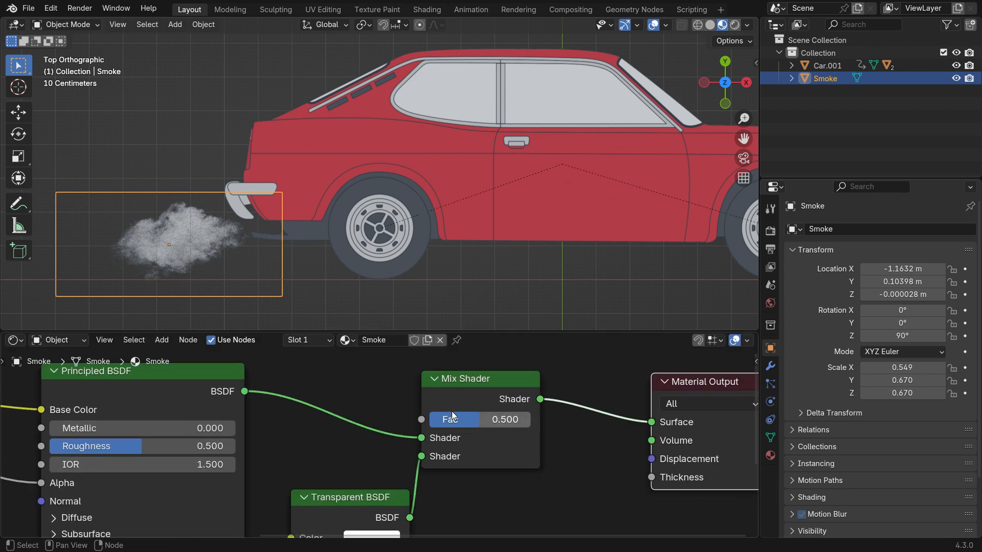
pyautogui.moveTo(484, 421)
pyautogui.mouseDown()
pyautogui.moveTo(533, 420)
pyautogui.moveTo(429, 419)
pyautogui.moveTo(529, 420)
pyautogui.moveTo(469, 419)
pyautogui.mouseUp()
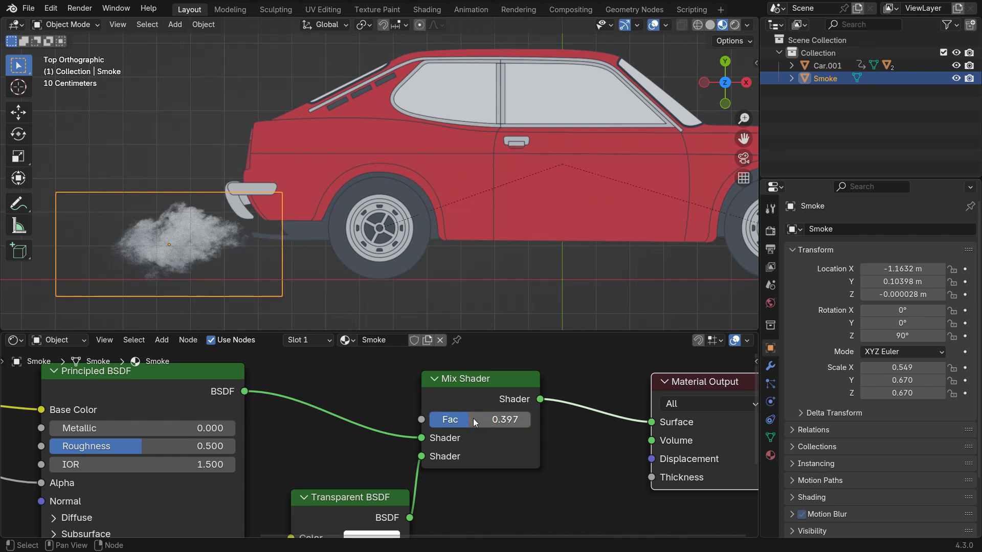
pyautogui.click(770, 455)
pyautogui.moveTo(899, 363)
pyautogui.mouseDown()
pyautogui.moveTo(866, 363)
pyautogui.moveTo(952, 362)
pyautogui.moveTo(873, 362)
pyautogui.mouseUp()
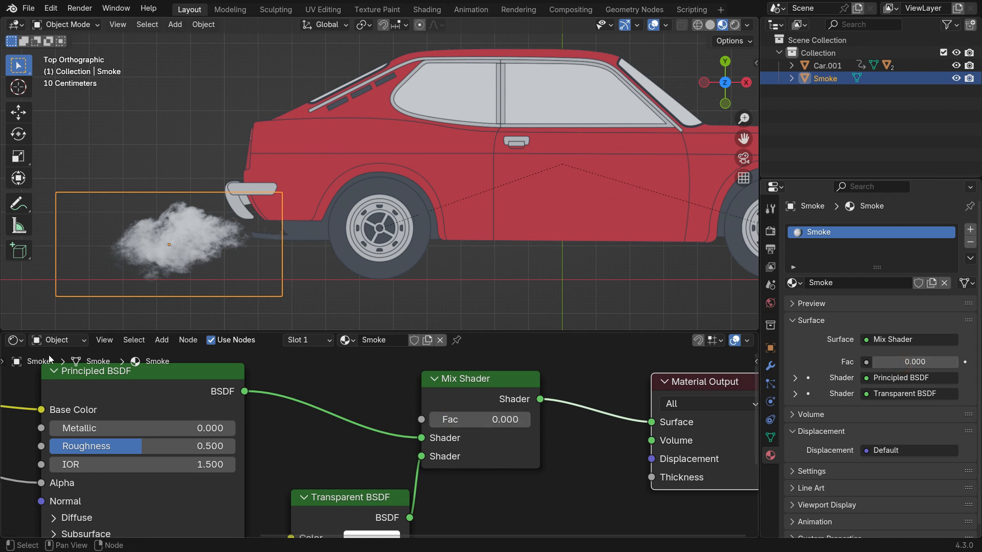
# - Replace the Shader Editor with the Graph Editor and keyframe the Mix Shader factor at 0.9 on frame 1
pyautogui.click(20, 340)
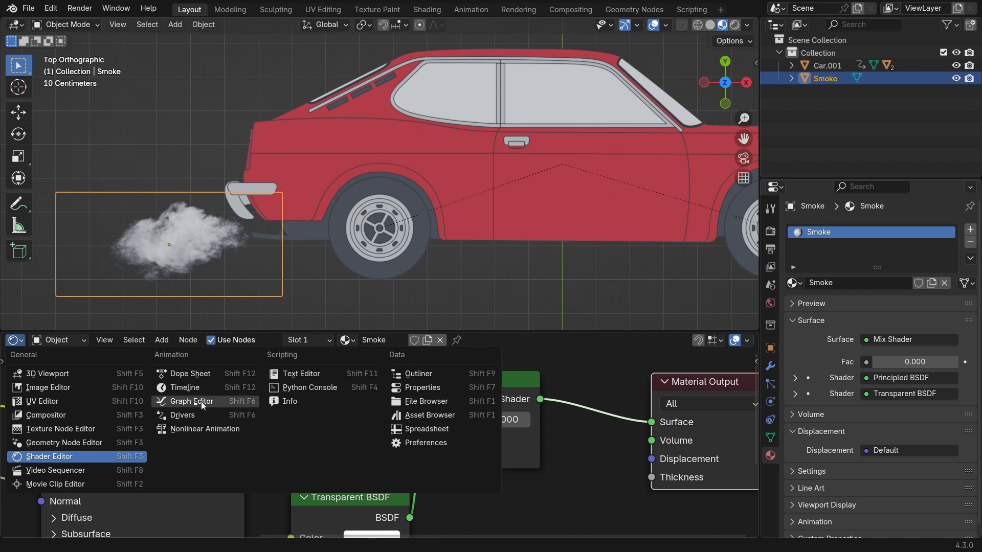
pyautogui.click(217, 400)
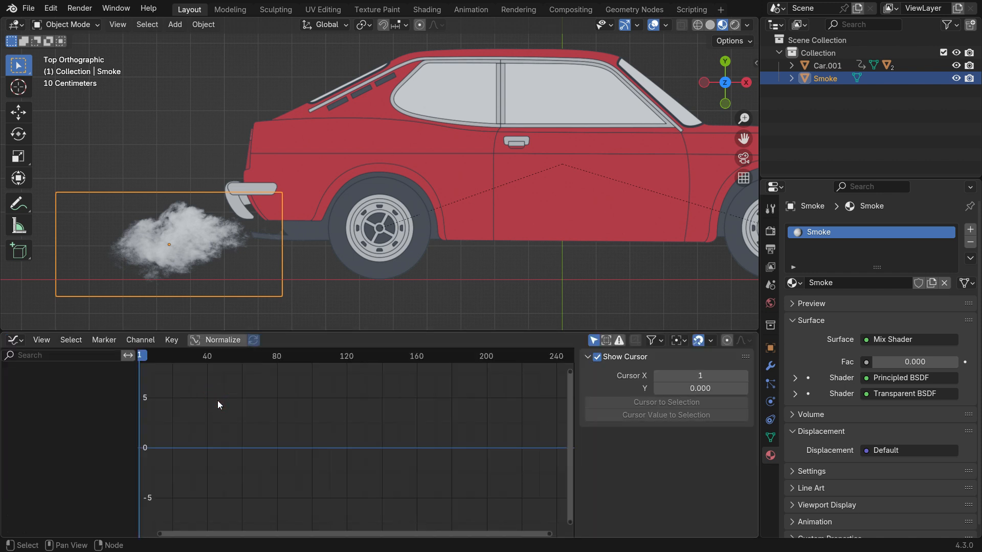
pyautogui.click(914, 361)
pyautogui.write('0.9')
pyautogui.press('Return')
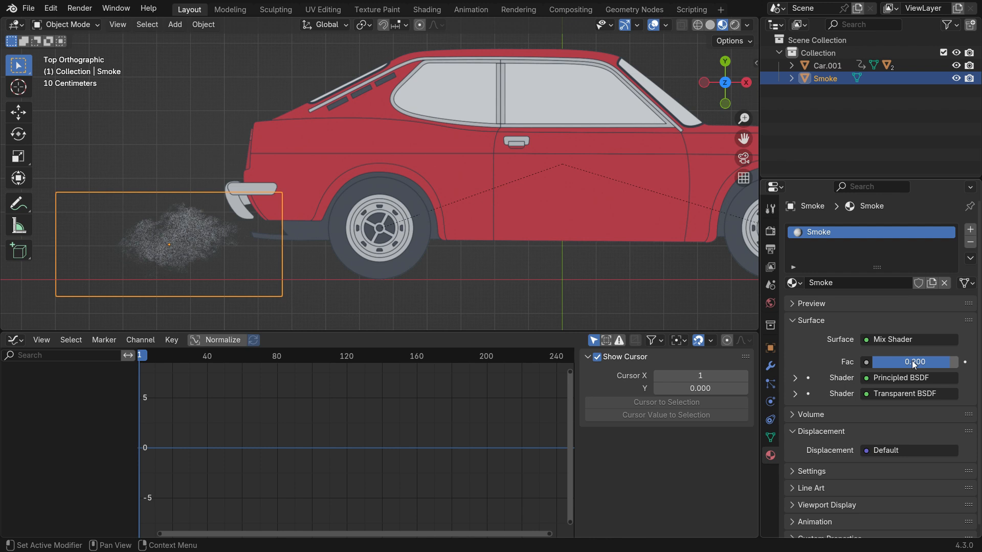
pyautogui.press('i')
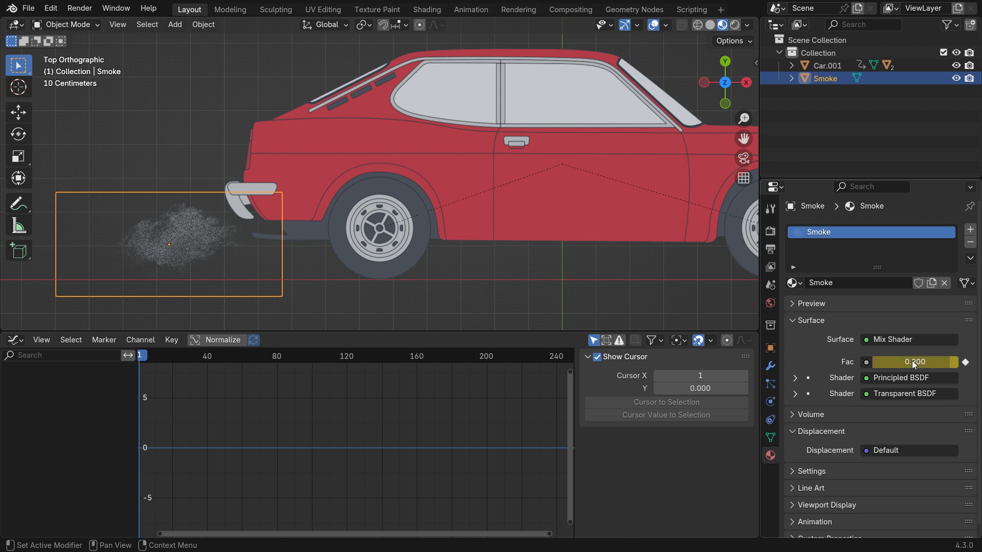
# - Show curves of unselected items in the Graph Editor and filter out the transform curves
pyautogui.click(593, 341)
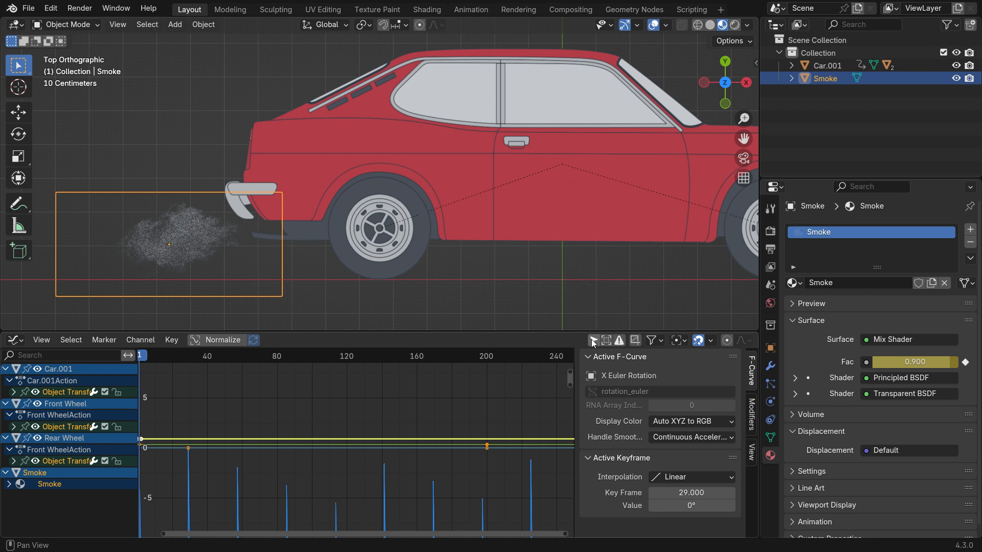
pyautogui.click(648, 341)
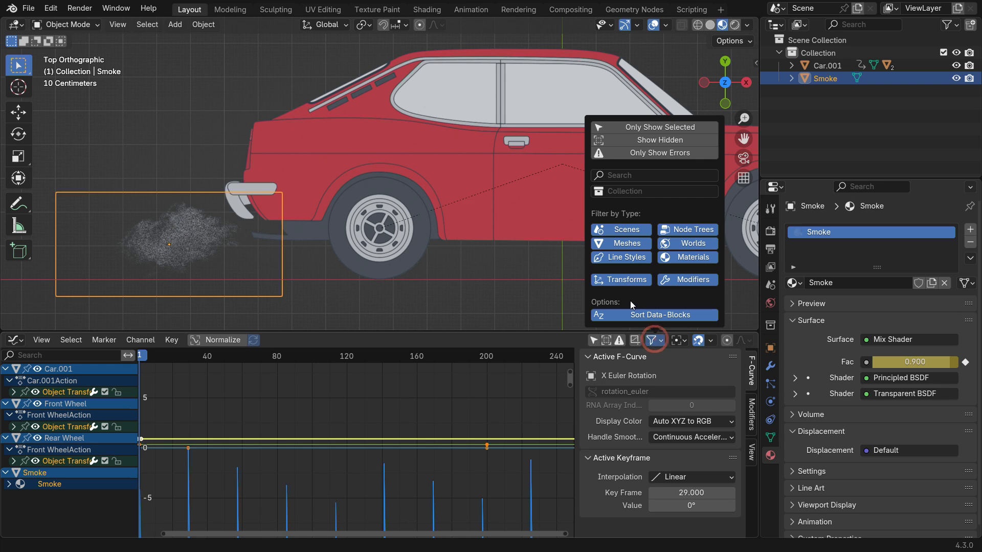
pyautogui.click(631, 283)
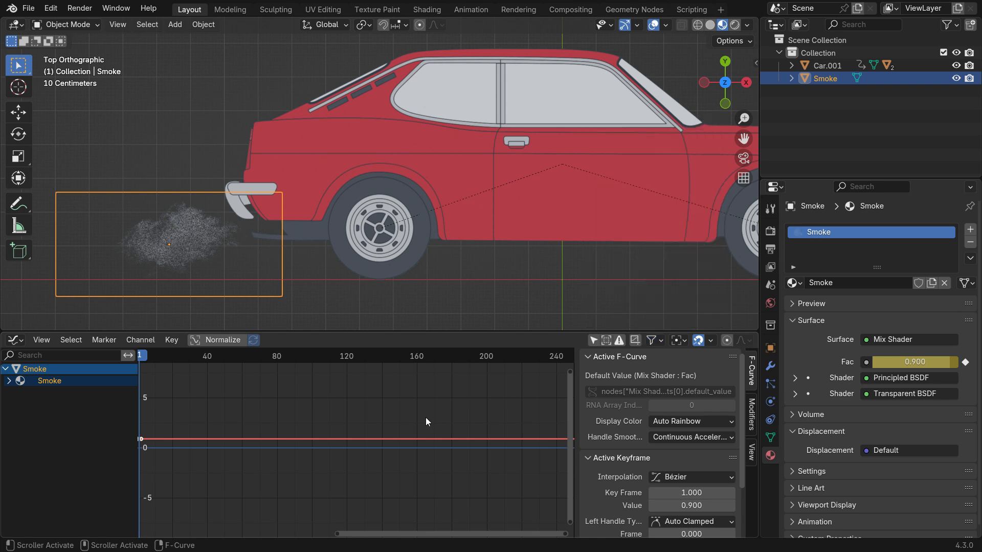
# - Keyframe the smoke's Mix Shader factor at 0 on frame 15
pyautogui.moveTo(140, 356); pyautogui.dragTo(161, 358)
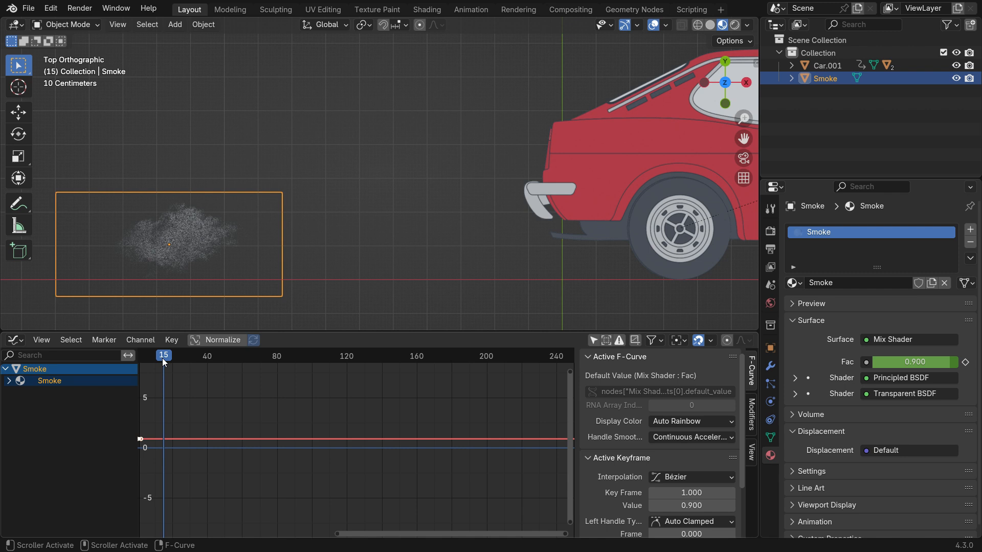
pyautogui.click(912, 362)
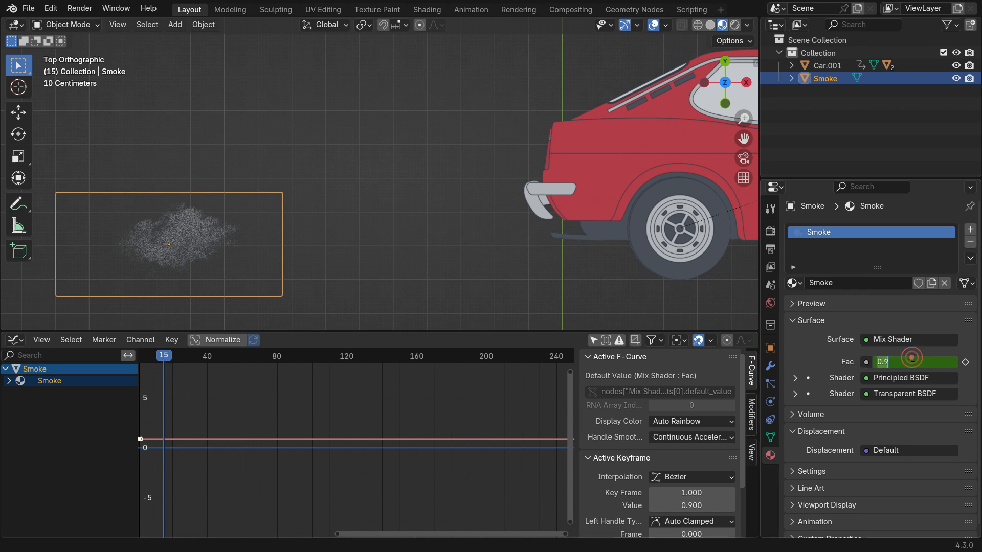
pyautogui.write('0')
pyautogui.press('Return')
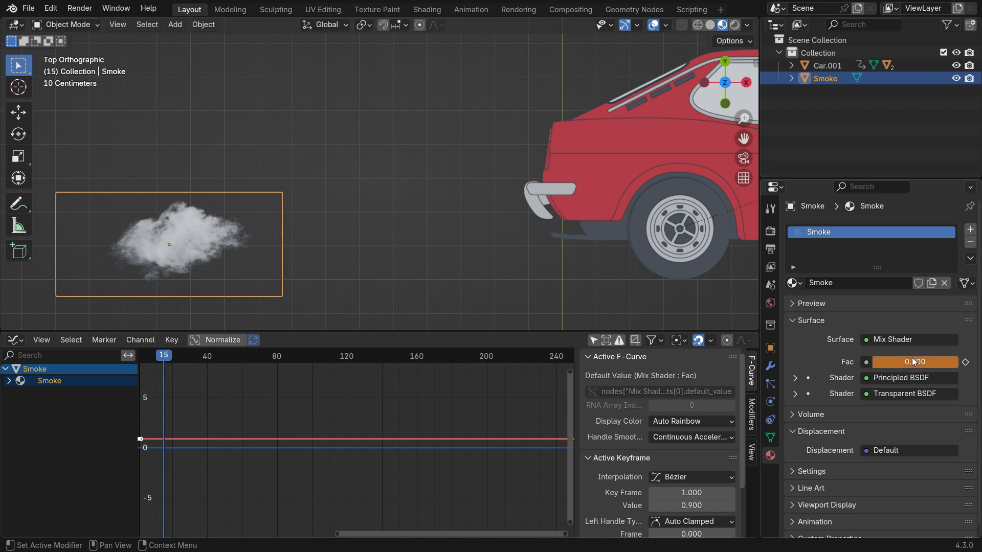
pyautogui.press('i')
# - Keyframe the smoke's Mix Shader factor at 0.9 on frame 30
pyautogui.scroll(-5, 427, 447)
pyautogui.scroll(10, 233, 444)
pyautogui.scroll(5, 247, 443)
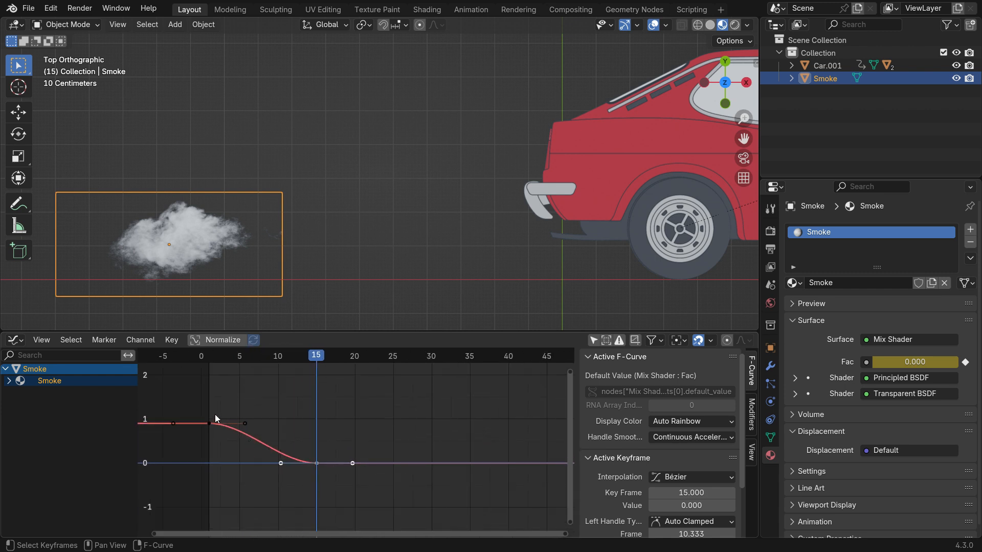
pyautogui.moveTo(314, 356); pyautogui.dragTo(434, 399)
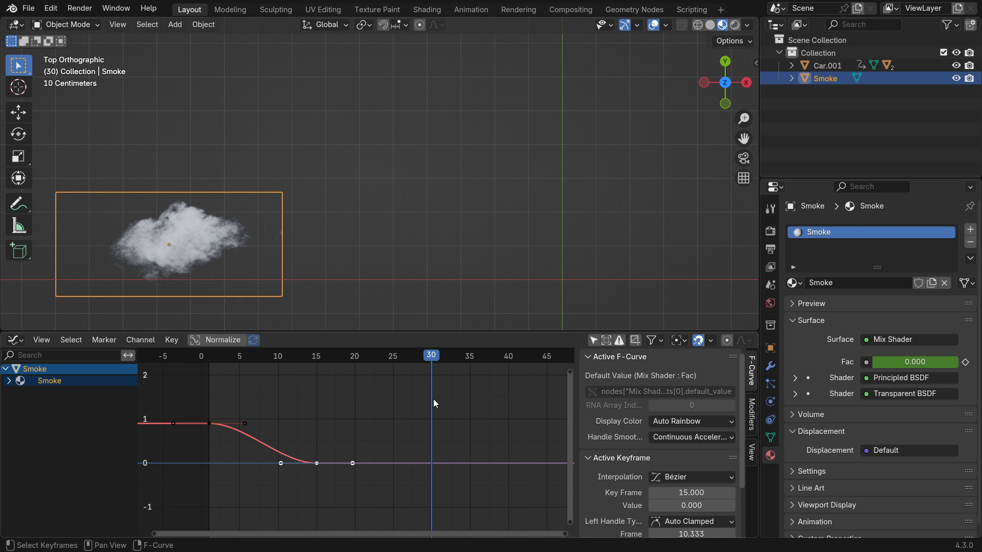
pyautogui.doubleClick(897, 361)
pyautogui.write('0.9')
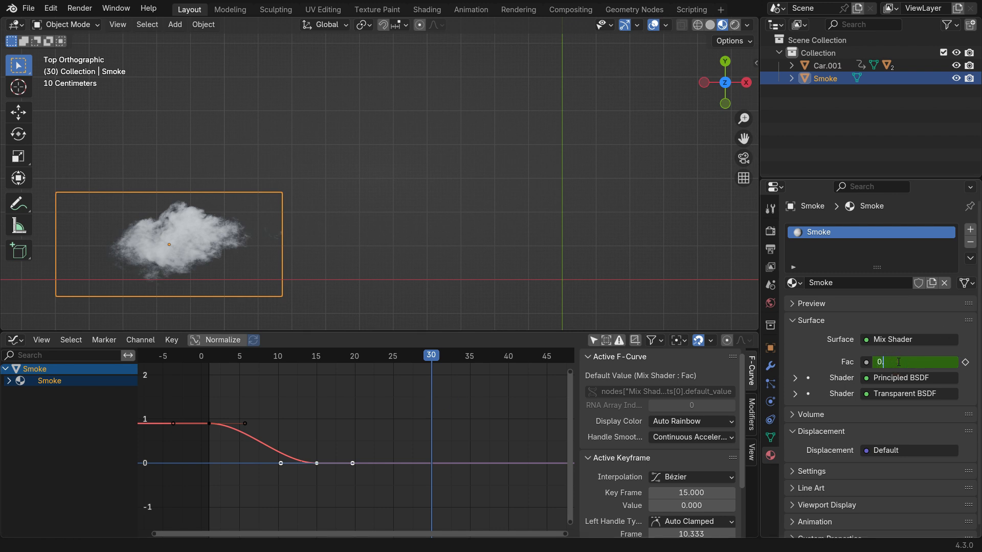
pyautogui.press('Return')
pyautogui.press('i')
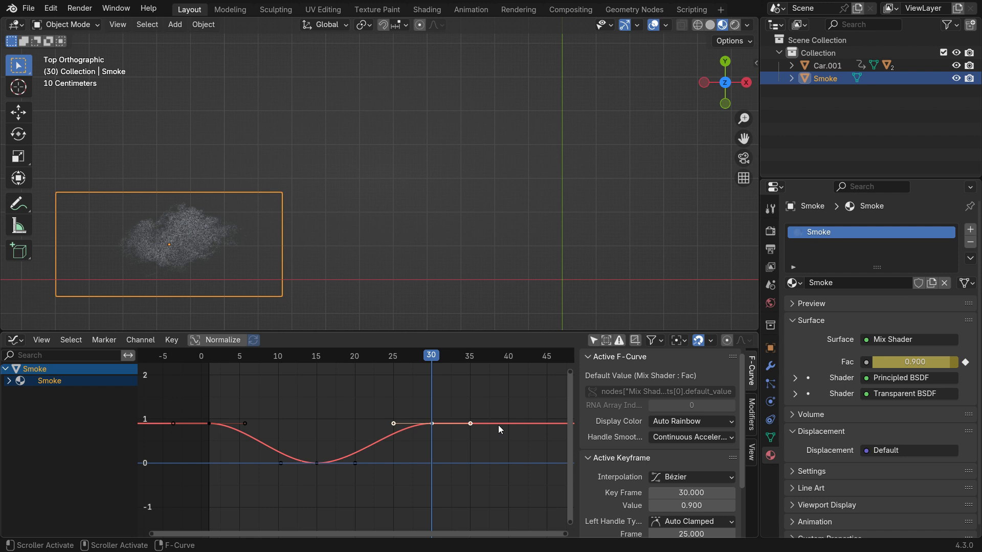
# - Play the smoke's fade from the first frame to check it, and return to frame 1
pyautogui.hotkey('shift', 'Left')
pyautogui.press('space')
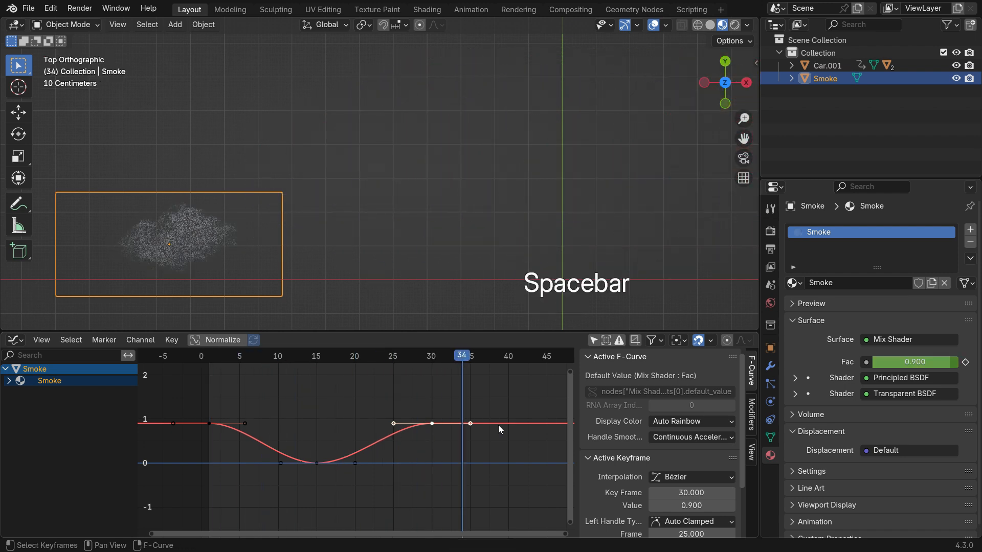
pyautogui.hotkey('shift', 'Left')
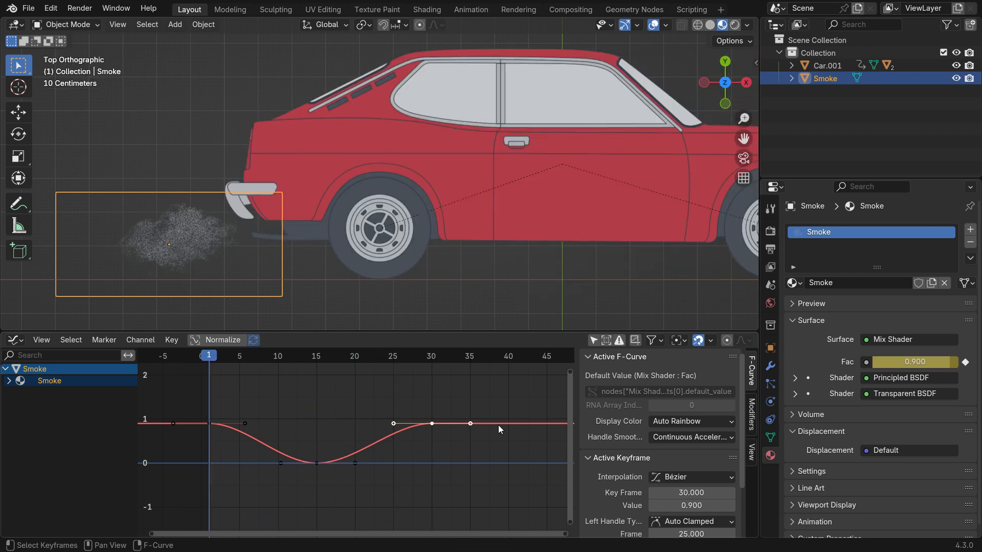
# - Add a Cycles modifier to the smoke's Mix Shader factor curve and preview the looping fade from frame 1
pyautogui.click(751, 416)
pyautogui.click(682, 359)
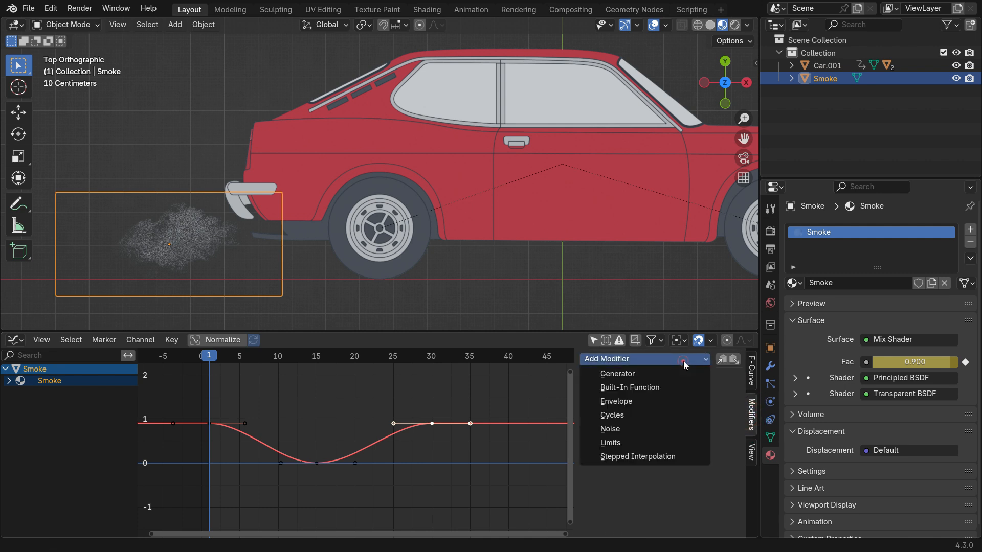
pyautogui.click(660, 413)
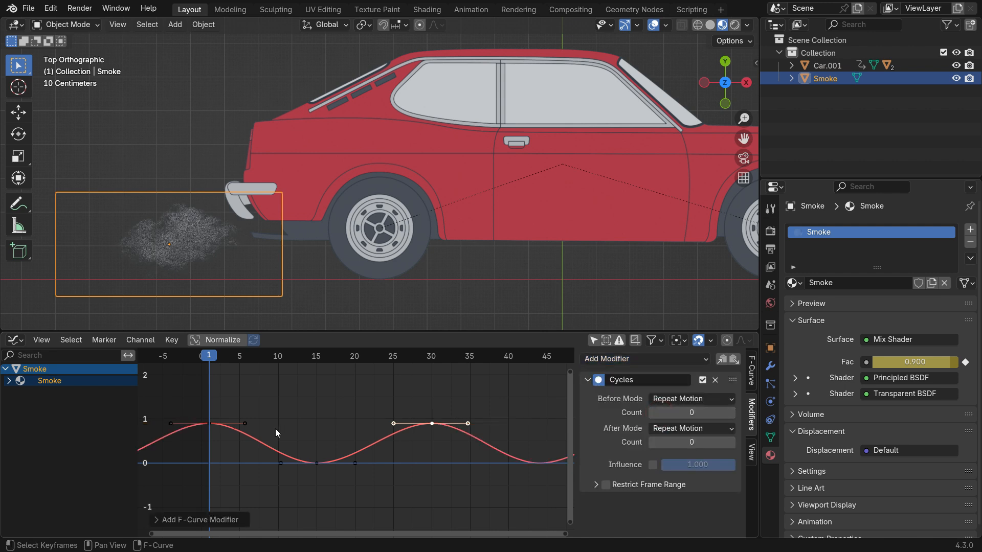
pyautogui.press('space')
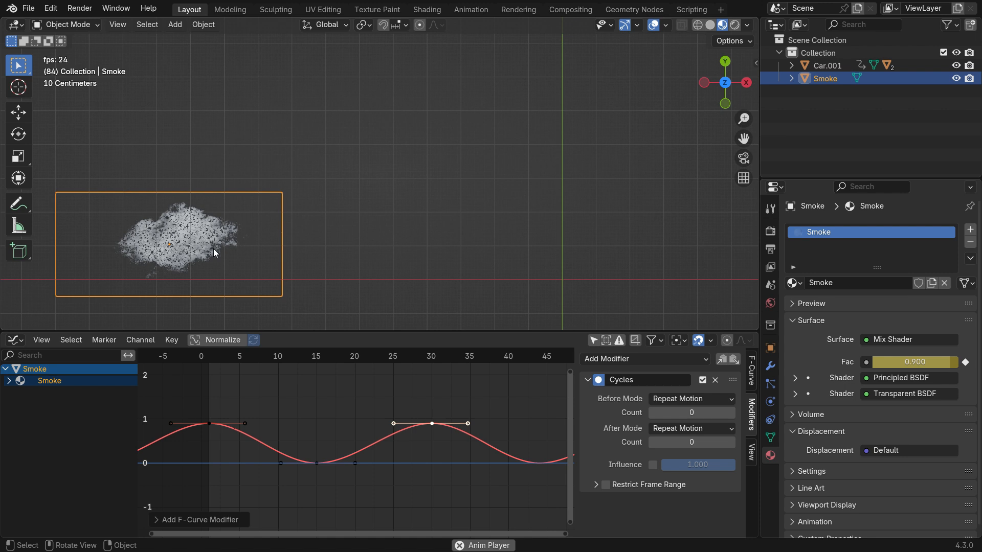
pyautogui.press('space')
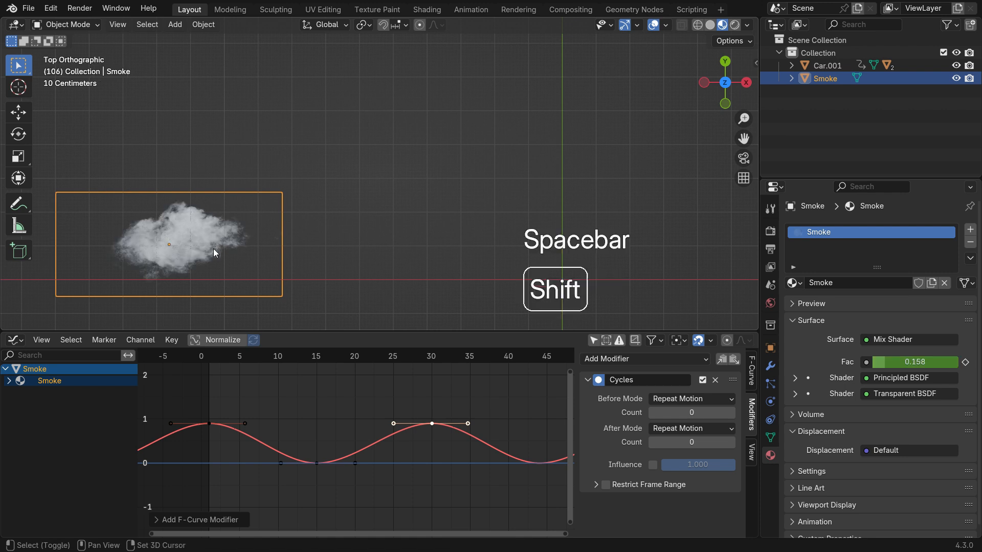
pyautogui.hotkey('shift', 'Left')
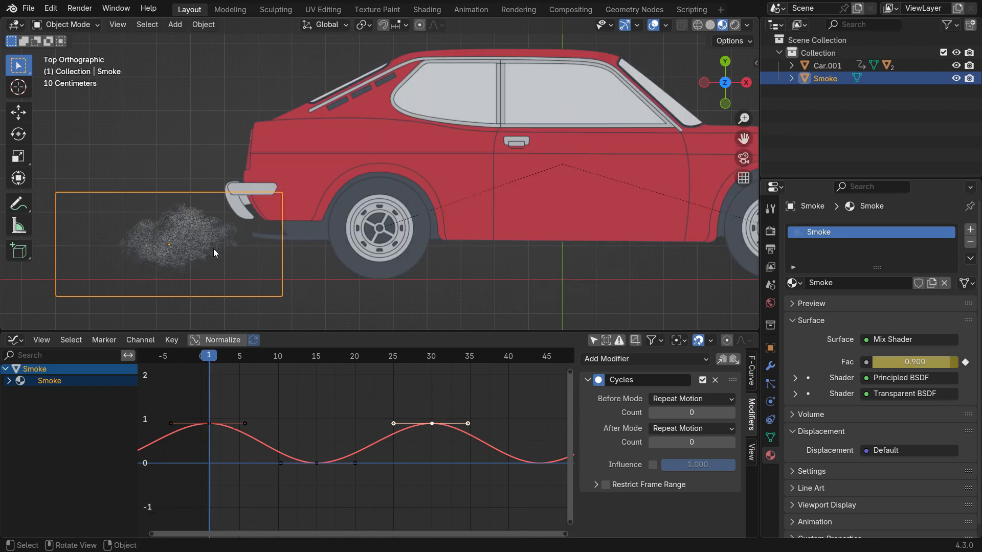
# - Parent the smoke plane to the car body using the Object option, and deselect everything
pyautogui.press('shift')
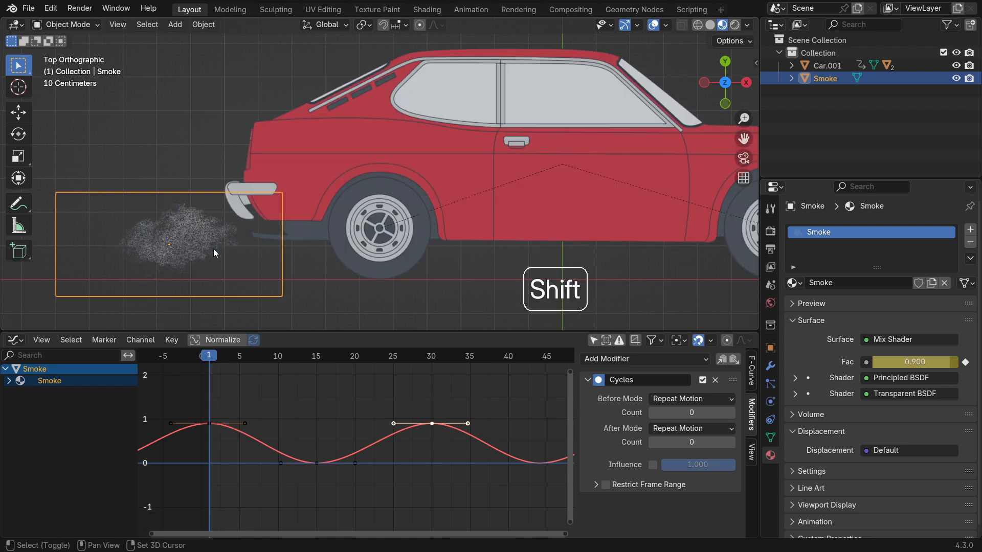
pyautogui.keyDown('shift'); pyautogui.click(358, 124); pyautogui.keyUp('shift')
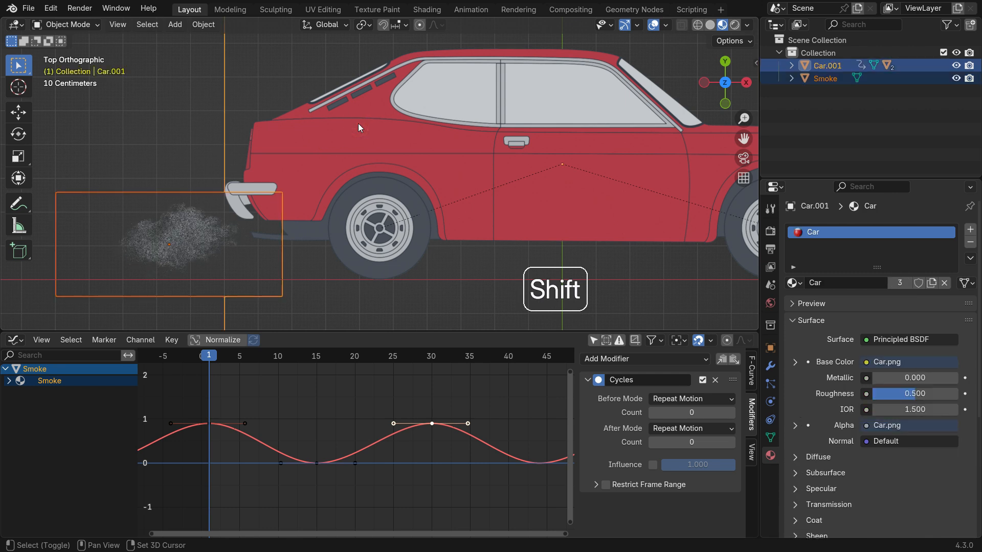
pyautogui.hotkey('ctrl', 'p')
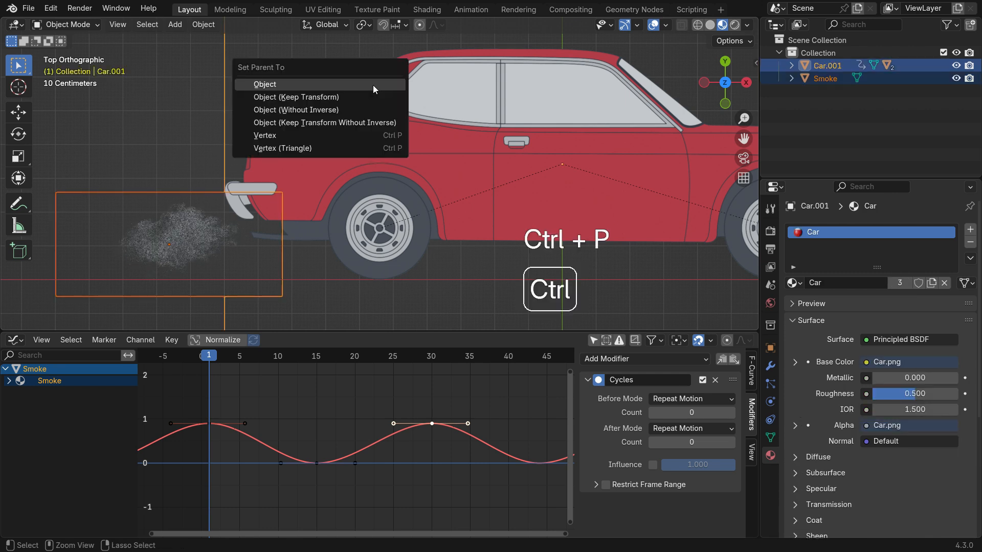
pyautogui.click(372, 85)
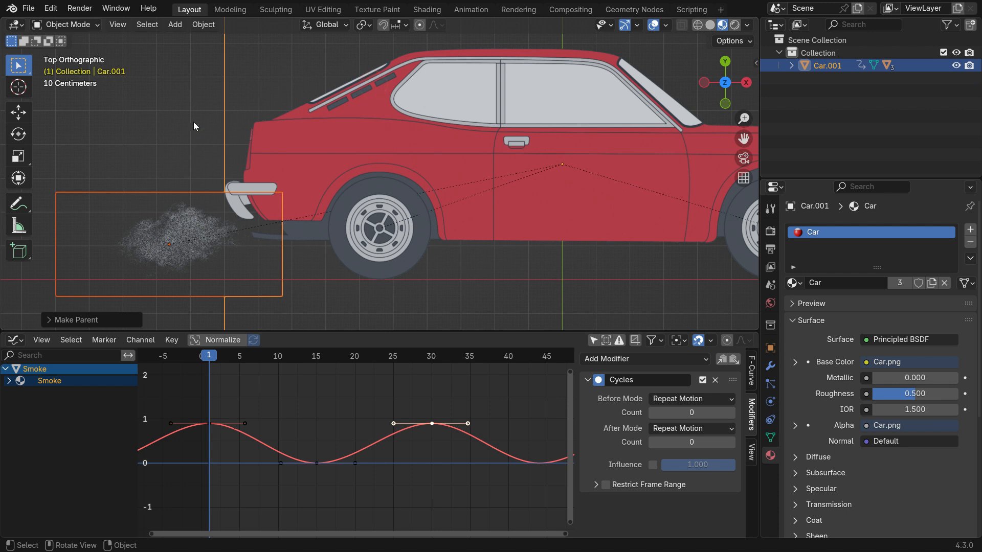
pyautogui.click(163, 133)
# - Play the animation to check that the smoke follows the driving car, and return to frame 1
pyautogui.scroll(-5, 189, 220)
pyautogui.scroll(2, 327, 197)
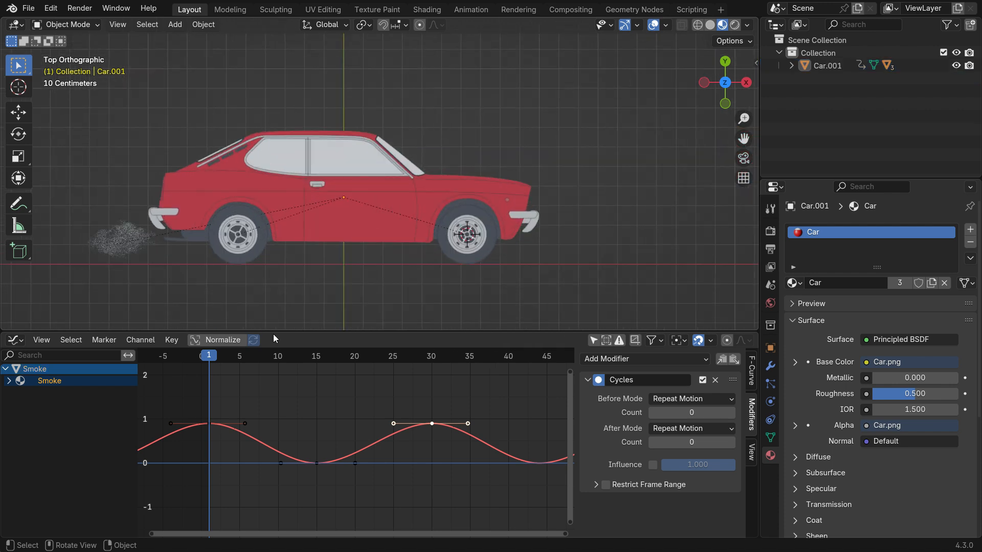
pyautogui.press('space')
pyautogui.scroll(-4, 177, 275)
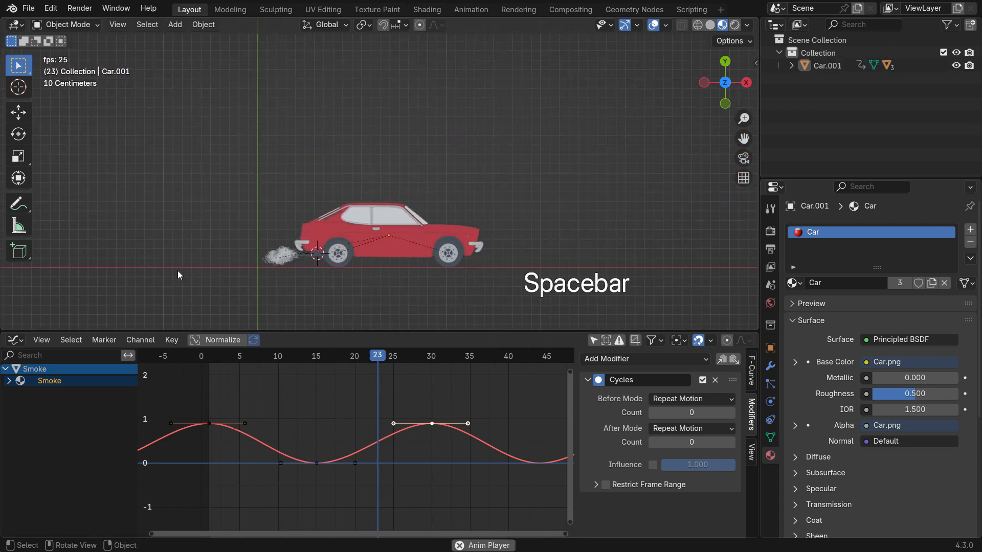
pyautogui.scroll(-2, 358, 267)
pyautogui.scroll(4, 518, 235)
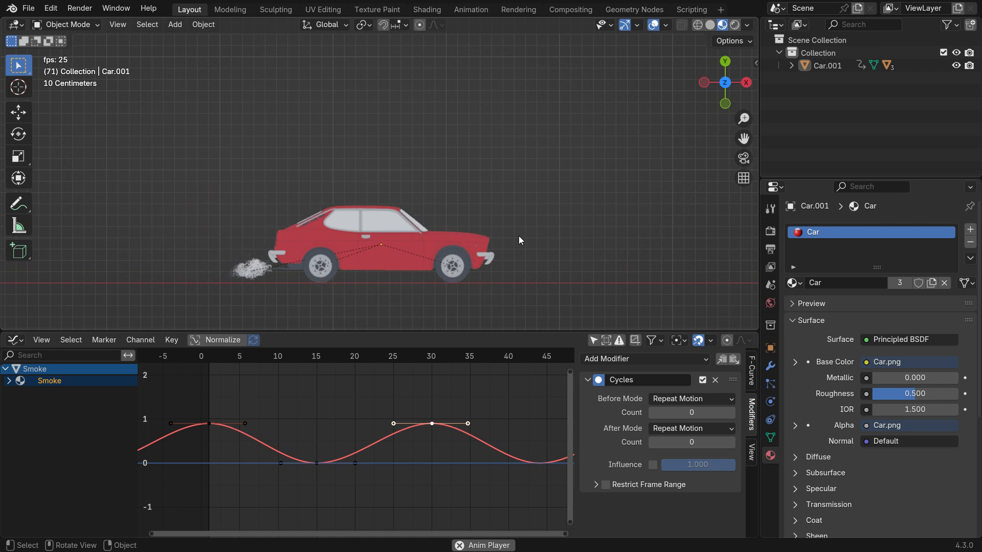
pyautogui.press('space')
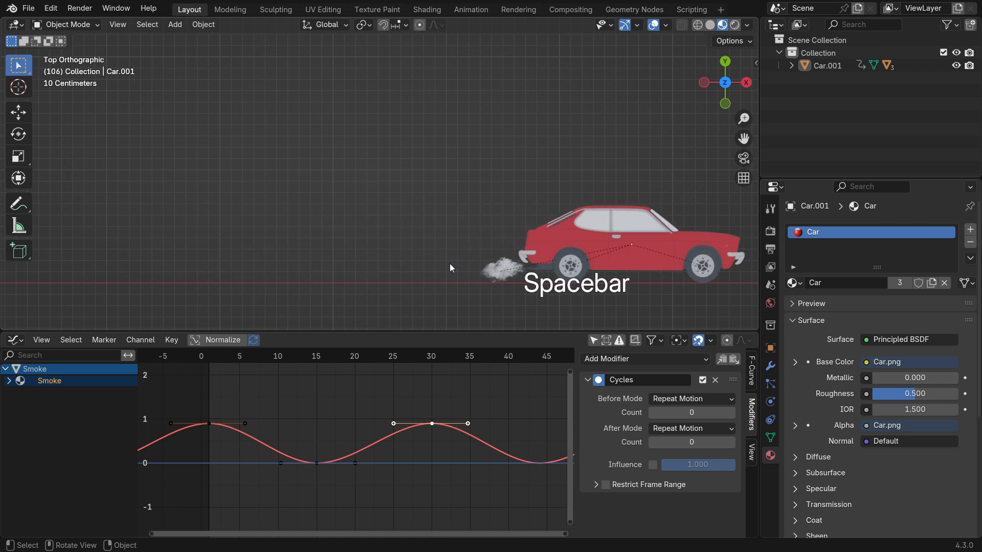
pyautogui.hotkey('shift', 'Left')
pyautogui.scroll(-3, 290, 296)
pyautogui.scroll(3, 323, 250)
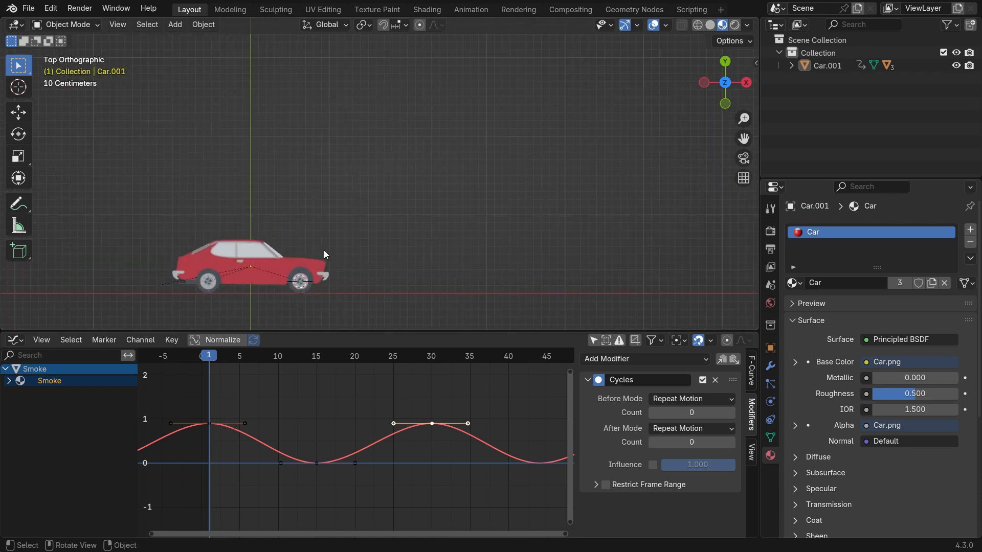
pyautogui.scroll(3, 284, 280)
pyautogui.press('space')
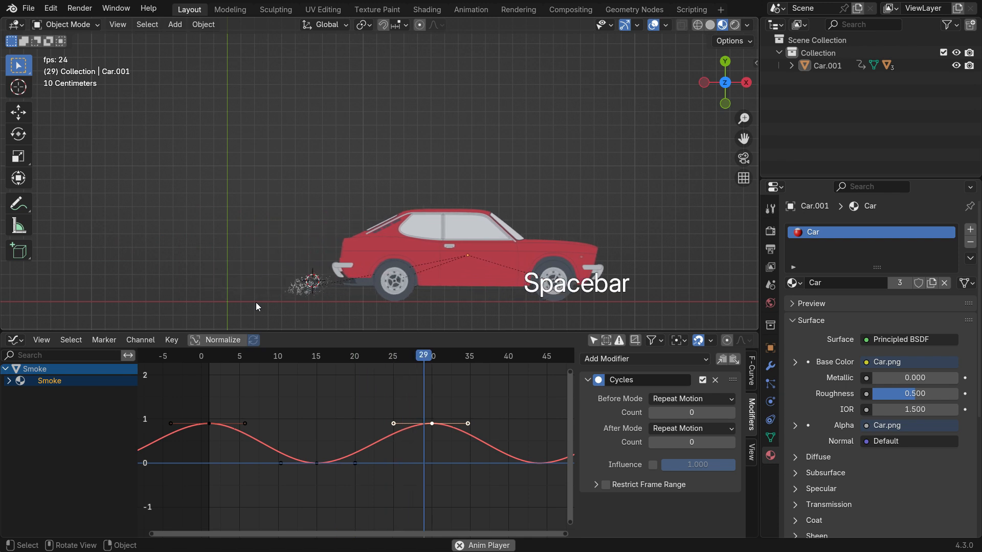
pyautogui.press('space')
pyautogui.hotkey('shift', 'Left')
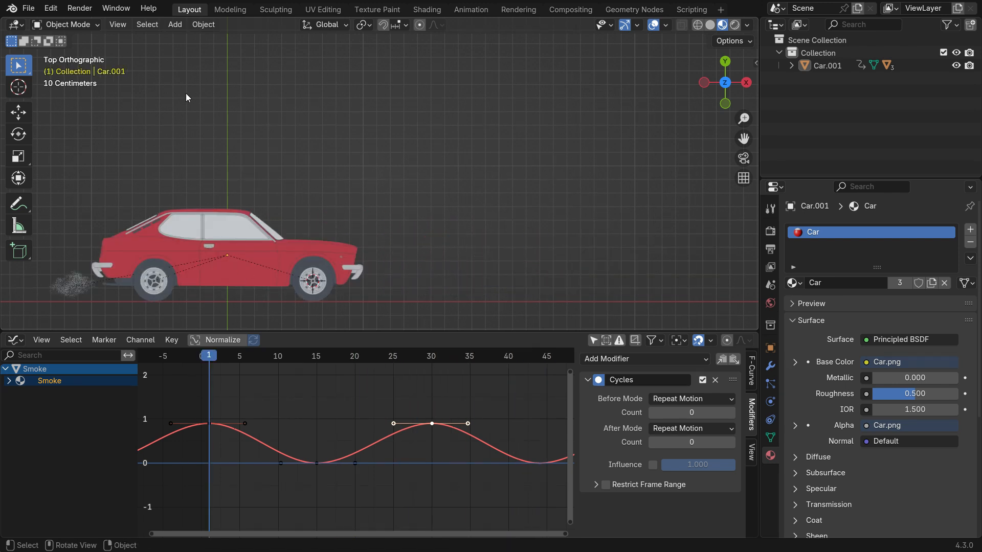
# - Import Tree.png from the Downloads folder as an image mesh plane
pyautogui.click(175, 27)
pyautogui.moveTo(215, 176)
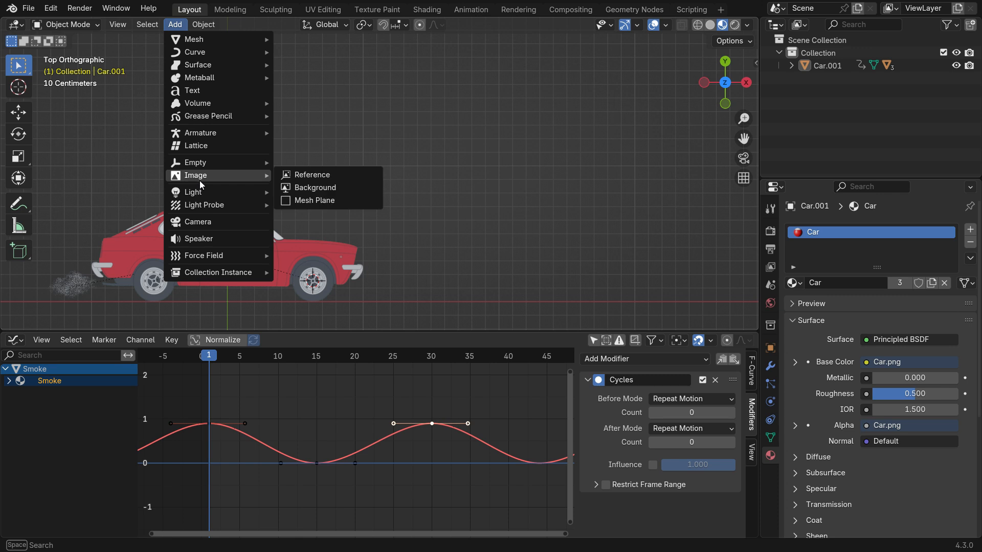
pyautogui.click(289, 201)
pyautogui.click(333, 205)
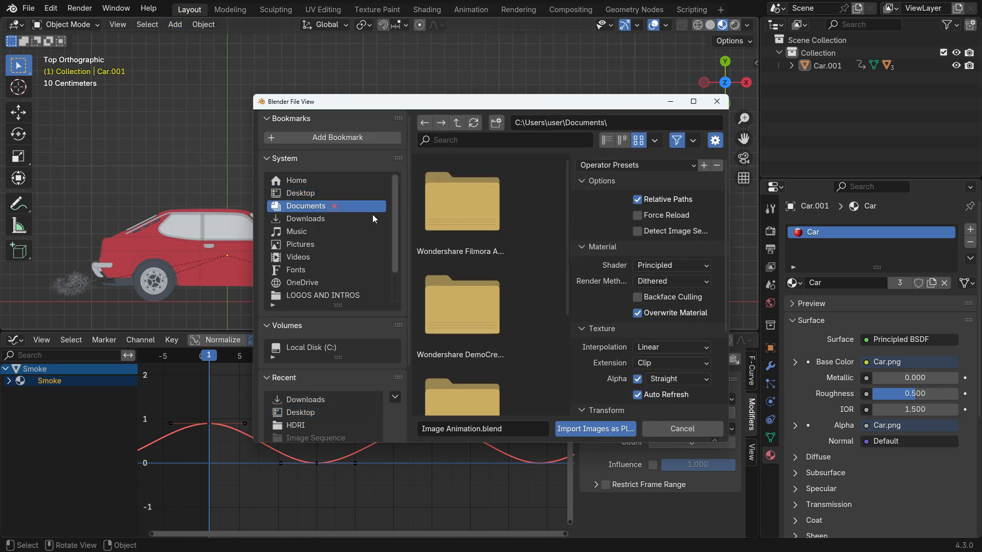
pyautogui.scroll(-3, 526, 274)
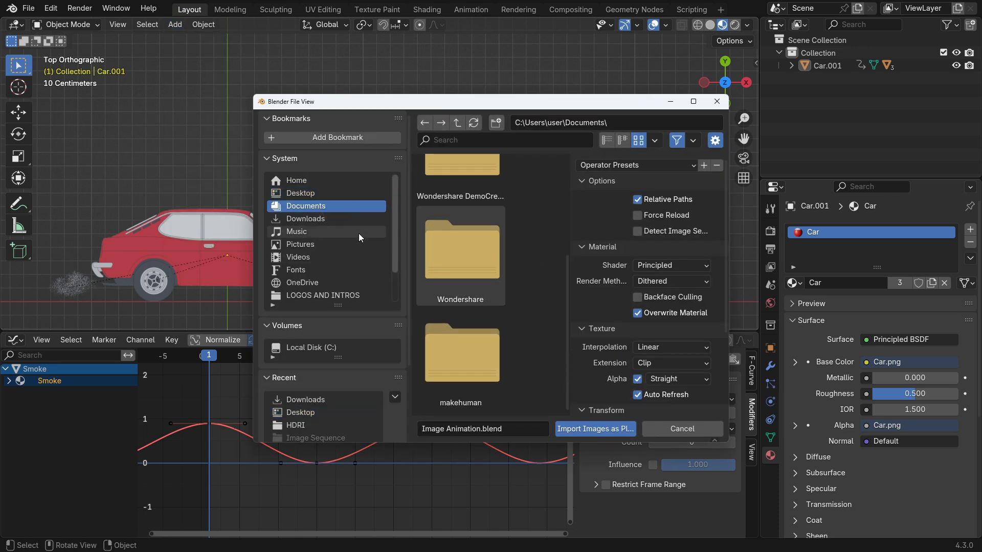
pyautogui.click(352, 218)
pyautogui.scroll(-4, 485, 274)
pyautogui.click(480, 289)
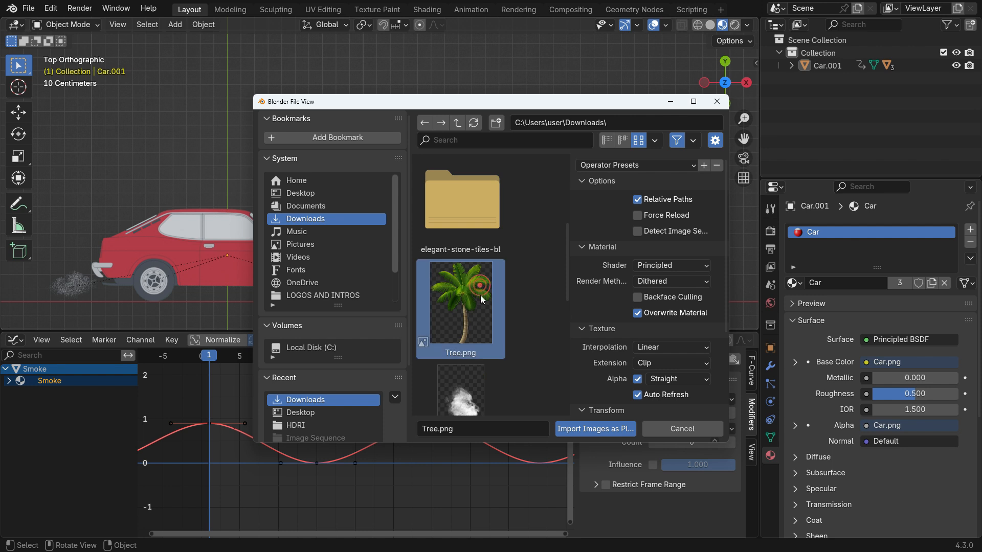
pyautogui.click(583, 428)
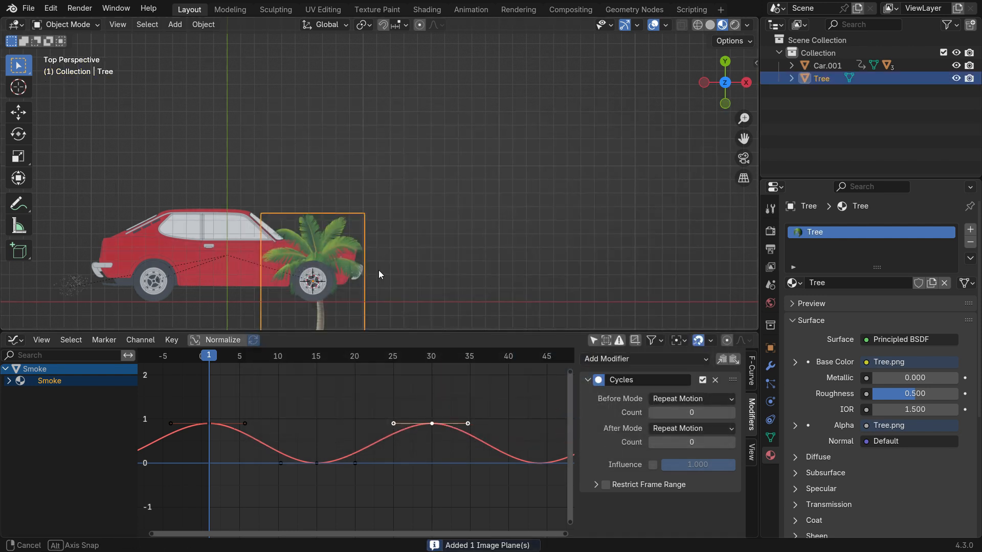
# - Move the tree plane down along Z by about 0.032 m so it sits behind the car
pyautogui.moveTo(379, 276); pyautogui.dragTo(428, 145, button='middle')
pyautogui.scroll(4, 303, 324)
pyautogui.press('g')
pyautogui.press('z')
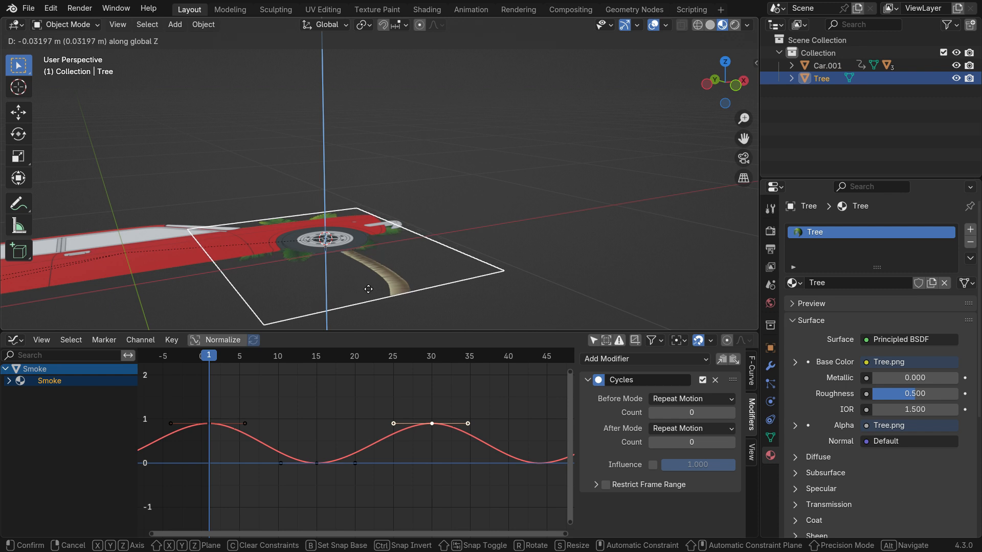
pyautogui.click(368, 289)
# - In top view, enlarge the tree to about twice its size and place it by the car's front with its trunk base on the ground line
pyautogui.press('KP_7')
pyautogui.scroll(-4, 389, 276)
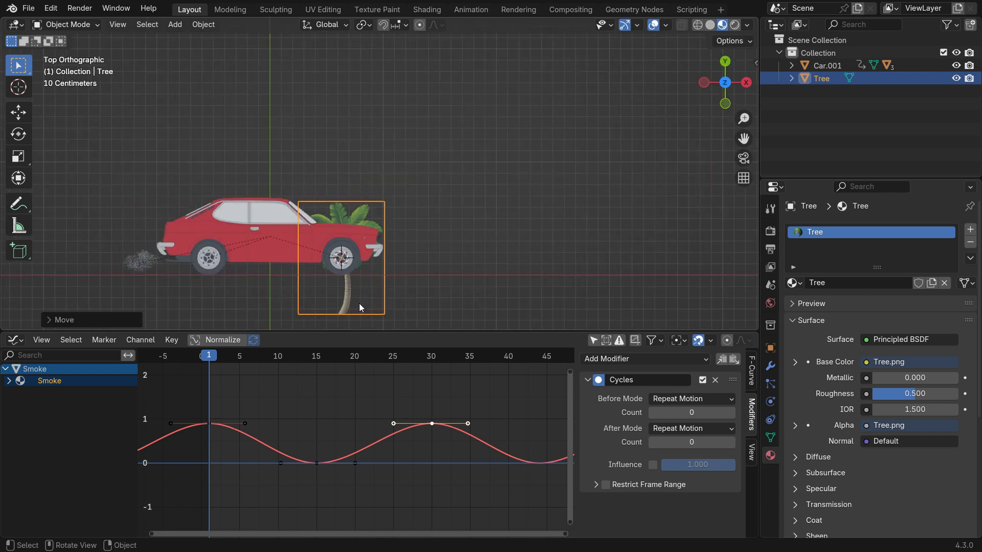
pyautogui.press('g')
pyautogui.click(409, 263)
pyautogui.scroll(2, 416, 263)
pyautogui.press('s')
pyautogui.click(491, 294)
pyautogui.press('g')
pyautogui.press('y')
pyautogui.press('g')
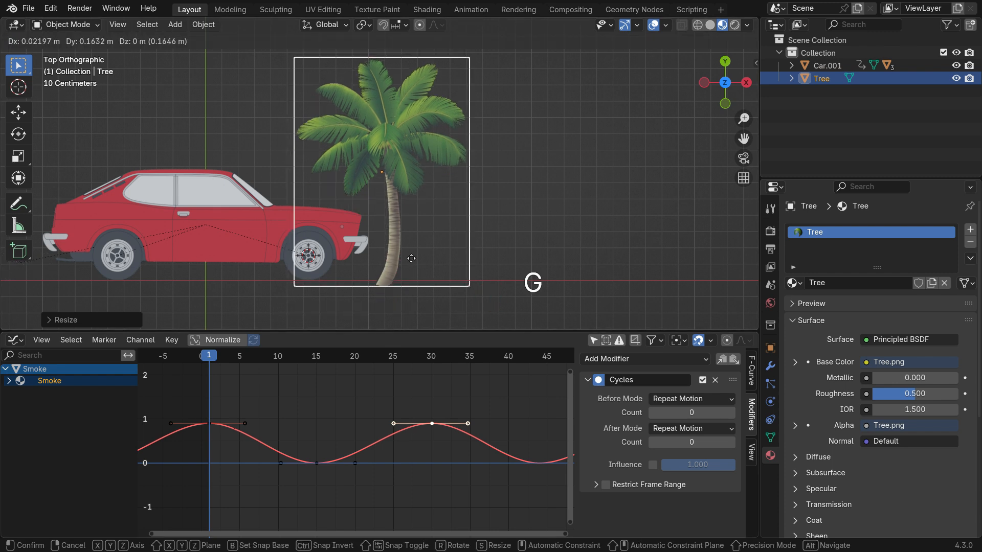
pyautogui.click(413, 253)
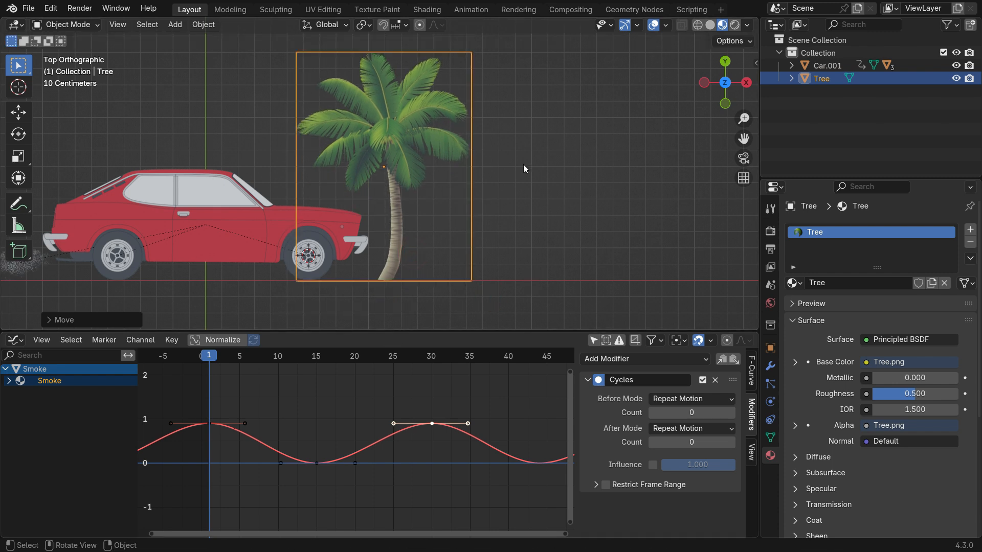
# - Subdivide the tree plane's mesh with 50 cuts
pyautogui.press('Tab')
pyautogui.rightClick(568, 98)
pyautogui.click(570, 101)
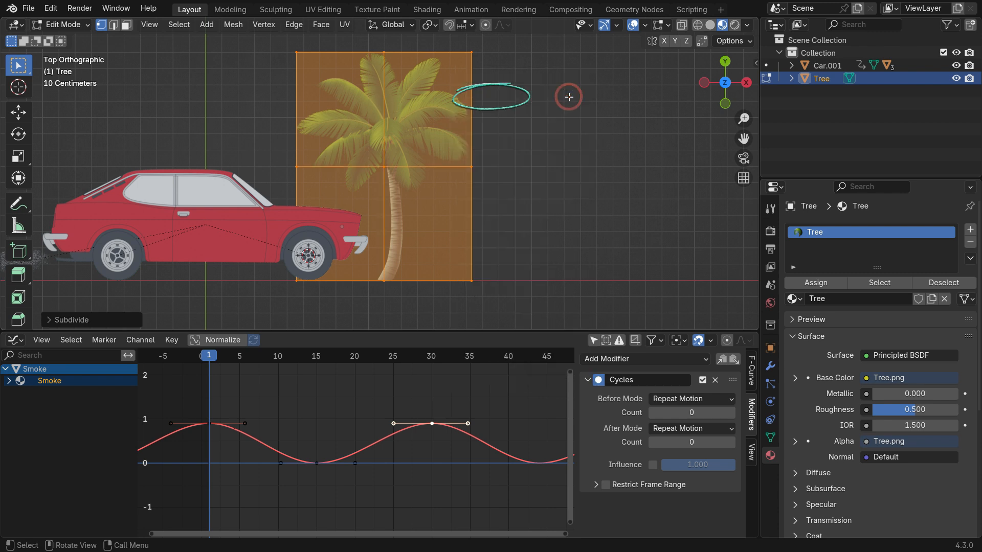
pyautogui.click(68, 321)
pyautogui.click(181, 234)
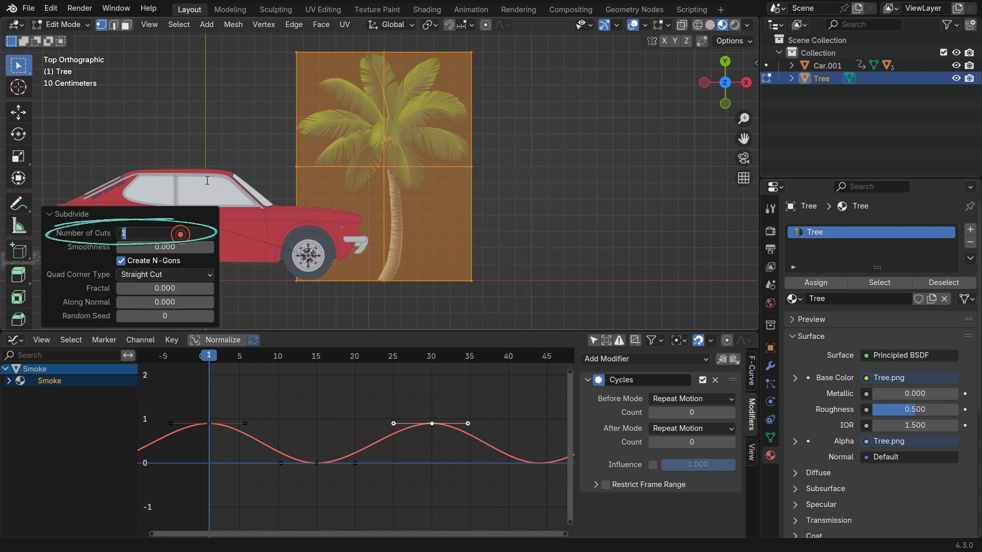
pyautogui.write('50')
pyautogui.press('Return')
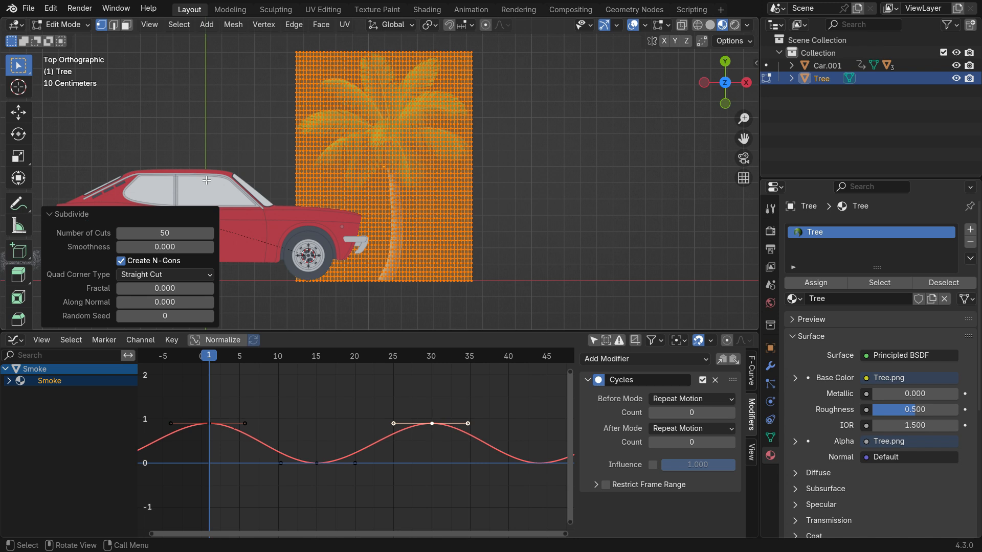
# - In Sculpt Mode, add a basis and one further shape key to the tree, and set the second key's value to 1
pyautogui.click(78, 26)
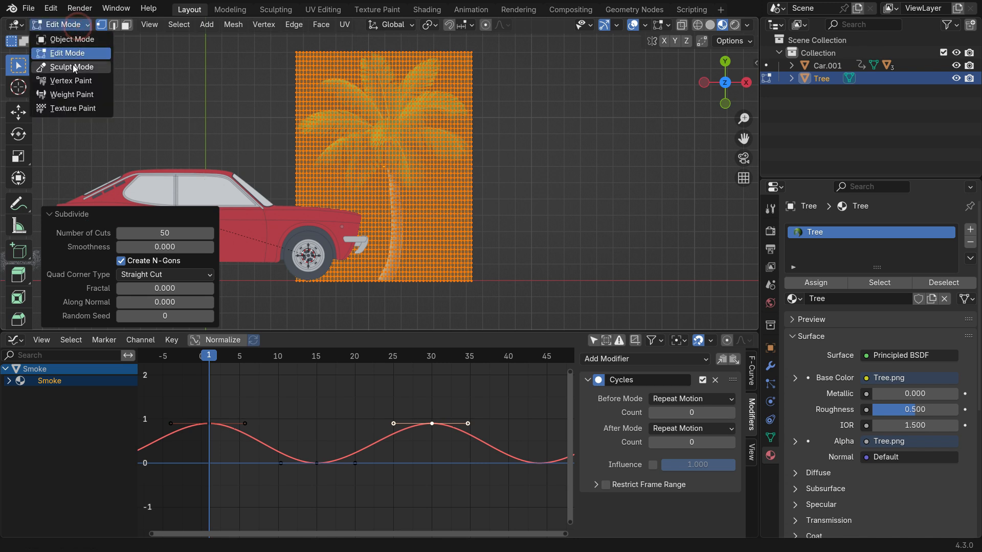
pyautogui.click(91, 67)
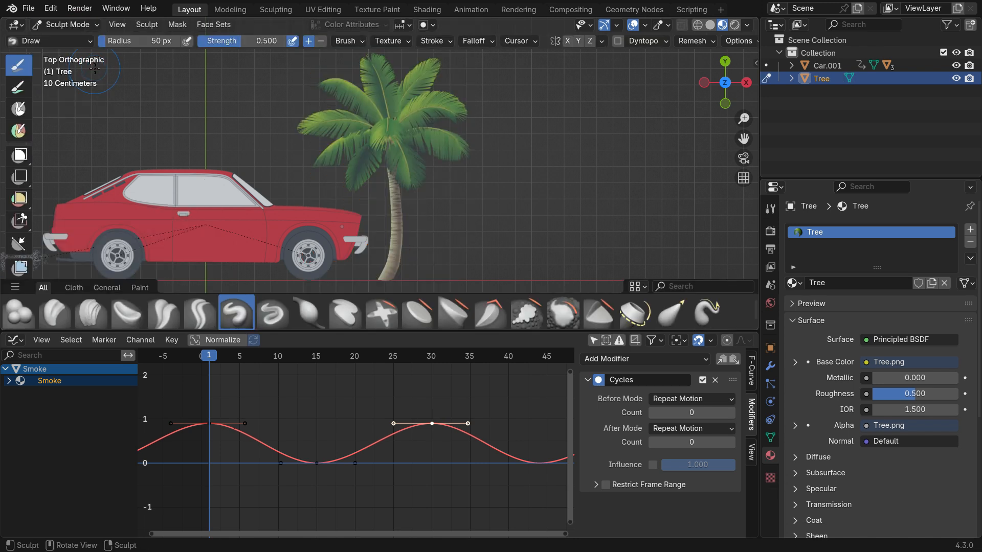
pyautogui.click(770, 438)
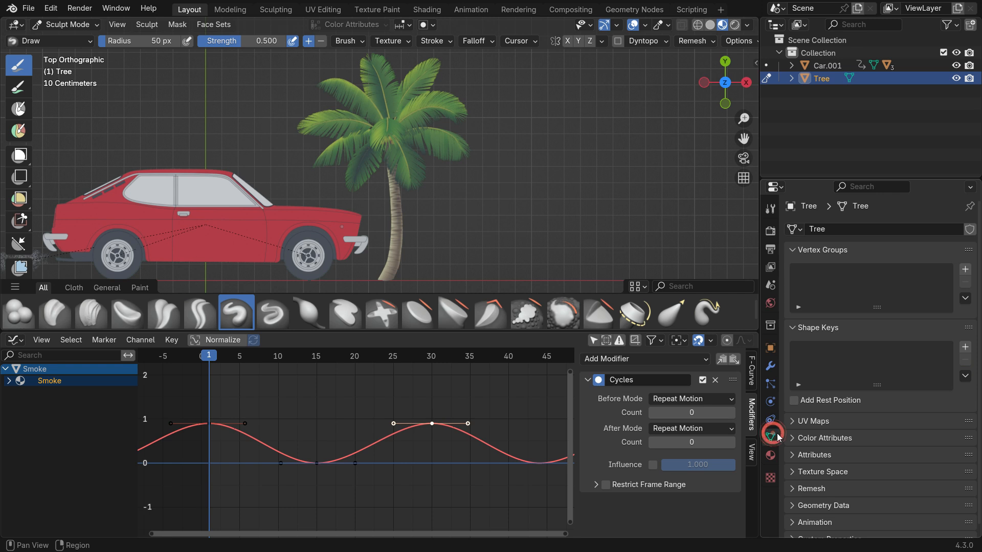
pyautogui.click(966, 347)
pyautogui.click(966, 348)
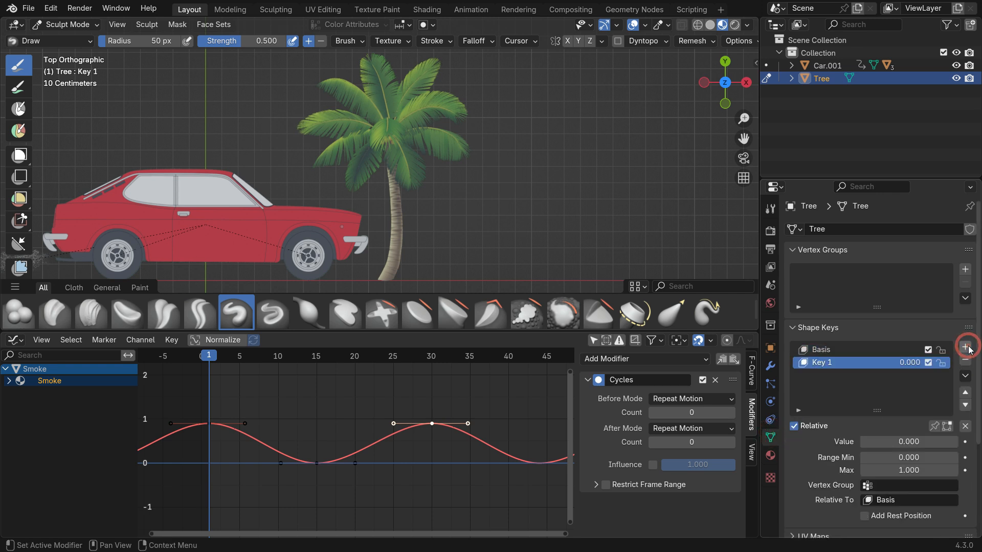
pyautogui.moveTo(882, 443); pyautogui.dragTo(951, 447)
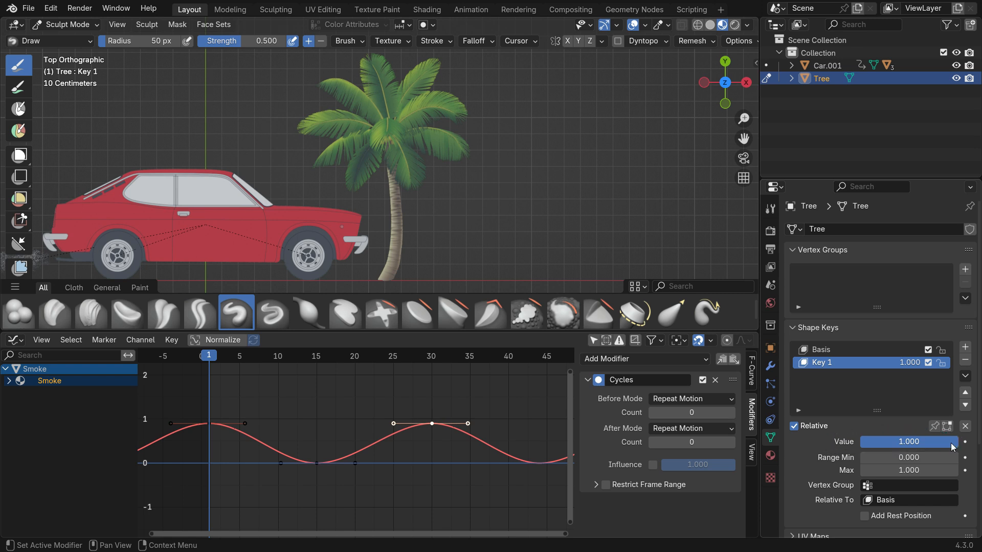
# - Search the sculpt brushes for "grab" and activate the Grab brush
pyautogui.click(701, 286)
pyautogui.write('gr')
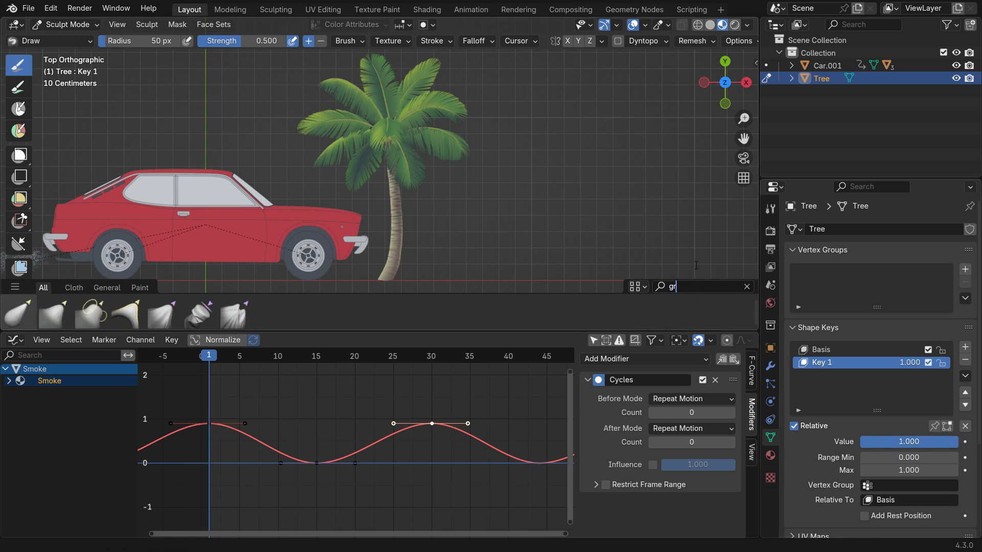
pyautogui.write('ab')
pyautogui.click(56, 317)
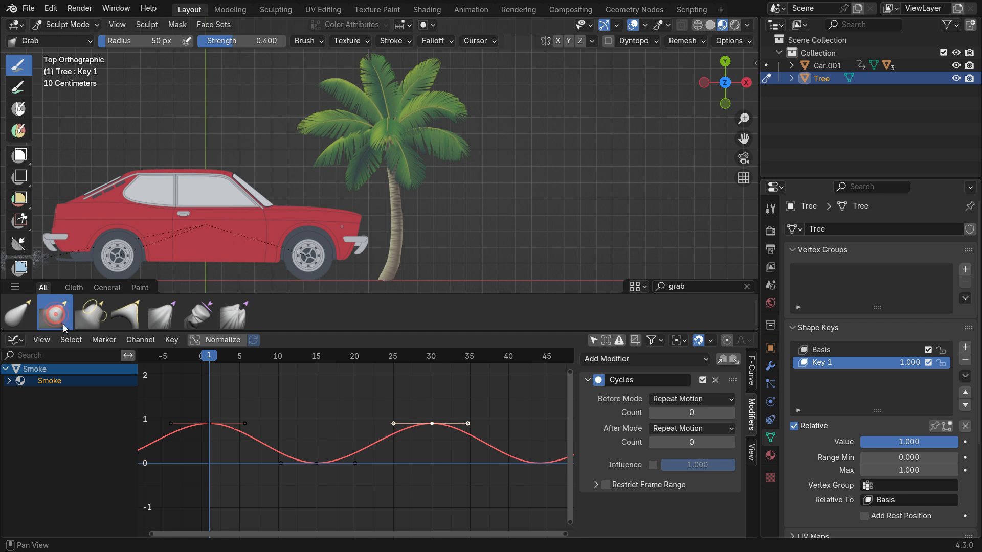
# - Set the Grab brush to a 114 px radius and 0.726 strength, and bend the palm's upper-right fronds outward and down
pyautogui.scroll(8, 364, 86)
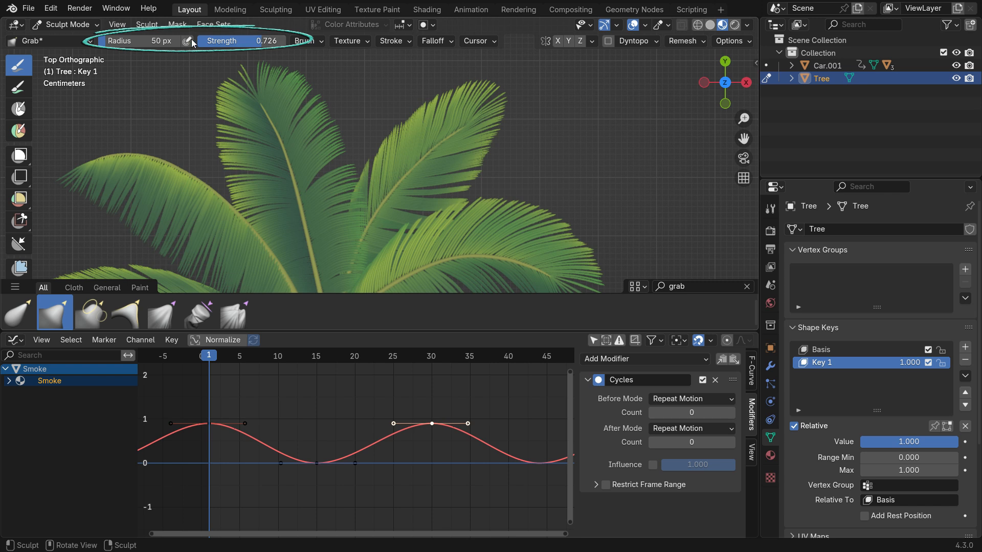
pyautogui.moveTo(417, 121); pyautogui.dragTo(463, 137)
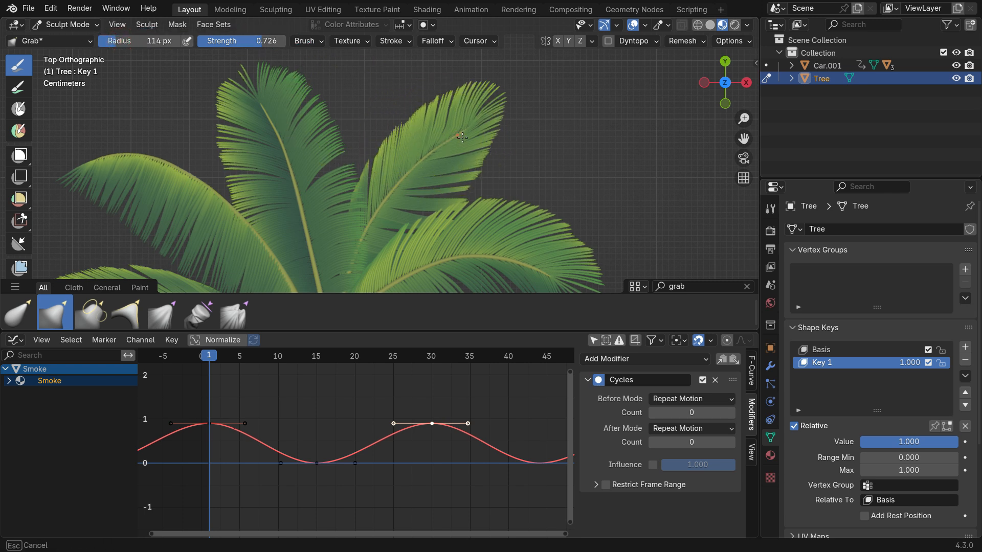
pyautogui.moveTo(512, 106); pyautogui.dragTo(437, 153)
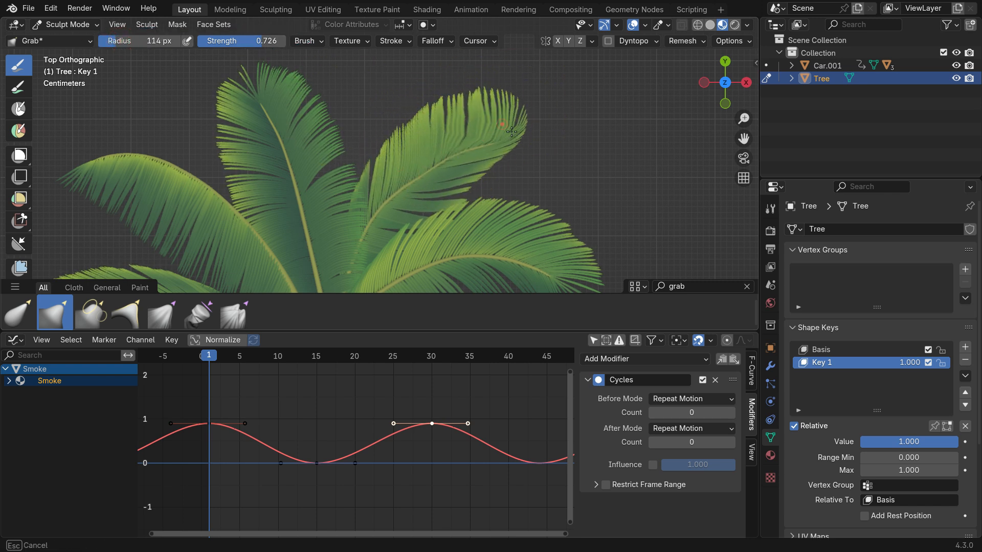
pyautogui.scroll(-4, 452, 145)
pyautogui.scroll(4, 456, 181)
pyautogui.moveTo(523, 184); pyautogui.dragTo(526, 200)
pyautogui.scroll(-3, 511, 194)
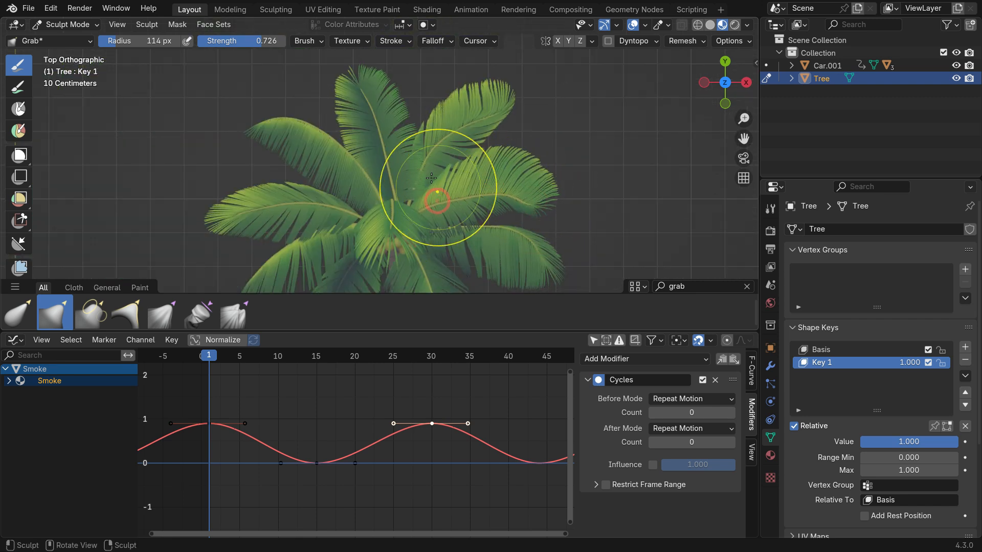
# - Reshape the palm's top, upper-left and left fronds with the Grab brush
pyautogui.scroll(3, 368, 98)
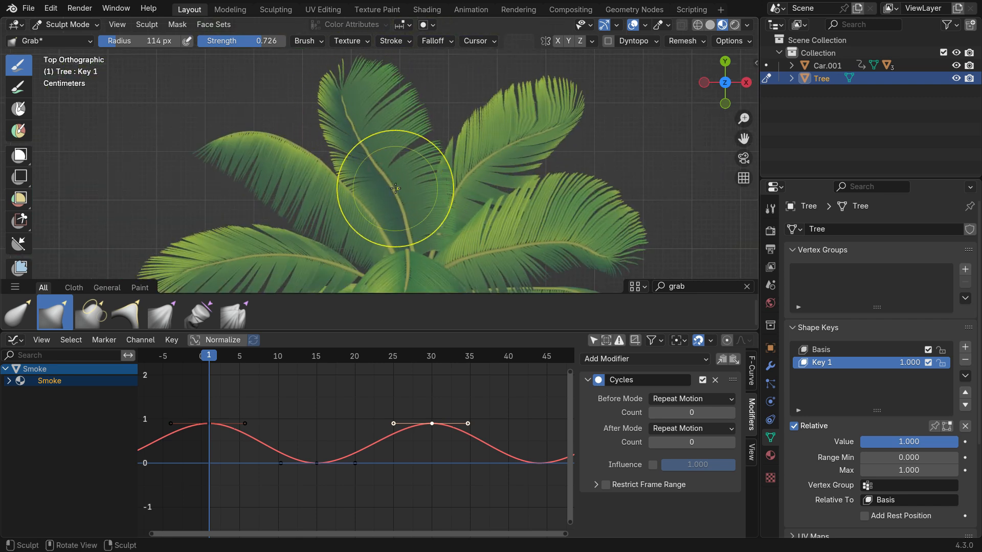
pyautogui.scroll(2, 305, 179)
pyautogui.moveTo(252, 177); pyautogui.dragTo(294, 170)
pyautogui.scroll(-3, 168, 146)
pyautogui.moveTo(171, 148); pyautogui.dragTo(157, 162)
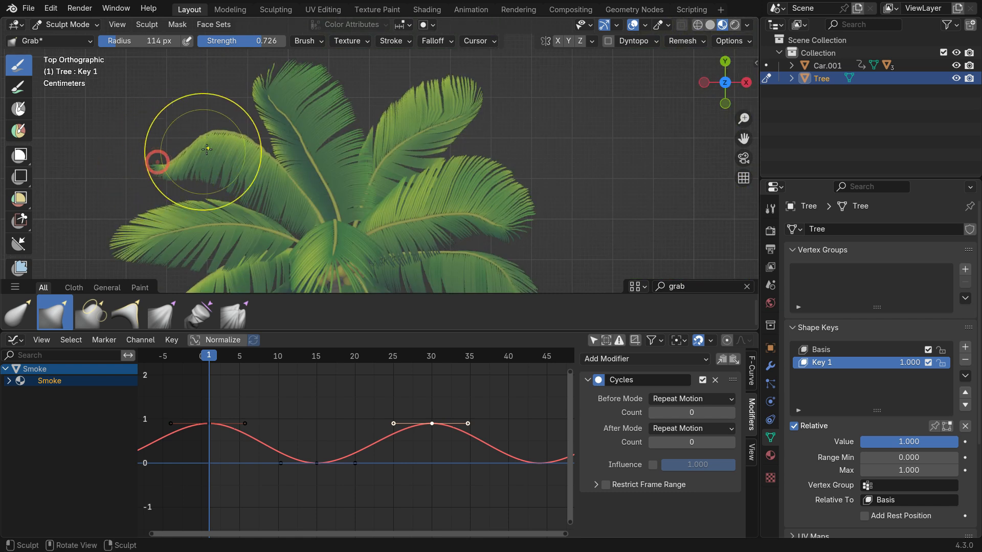
pyautogui.keyDown('shift'); pyautogui.moveTo(207, 150); pyautogui.dragTo(271, 102, button='middle'); pyautogui.keyUp('shift')
pyautogui.moveTo(198, 199); pyautogui.dragTo(194, 209)
pyautogui.moveTo(255, 186); pyautogui.dragTo(326, 198)
pyautogui.scroll(4, 299, 193)
pyautogui.scroll(-4, 233, 194)
pyautogui.moveTo(152, 195)
pyautogui.mouseDown()
pyautogui.moveTo(154, 208)
pyautogui.moveTo(206, 196)
pyautogui.mouseUp()
# - Reshape the lower-left fronds of the palm crown with short Grab brush strokes
pyautogui.scroll(3, 245, 183)
pyautogui.scroll(-4, 265, 166)
pyautogui.scroll(4, 216, 234)
pyautogui.moveTo(216, 233); pyautogui.dragTo(208, 235)
pyautogui.scroll(-4, 216, 205)
pyautogui.scroll(4, 232, 200)
pyautogui.moveTo(287, 181); pyautogui.dragTo(288, 188)
pyautogui.scroll(-4, 271, 187)
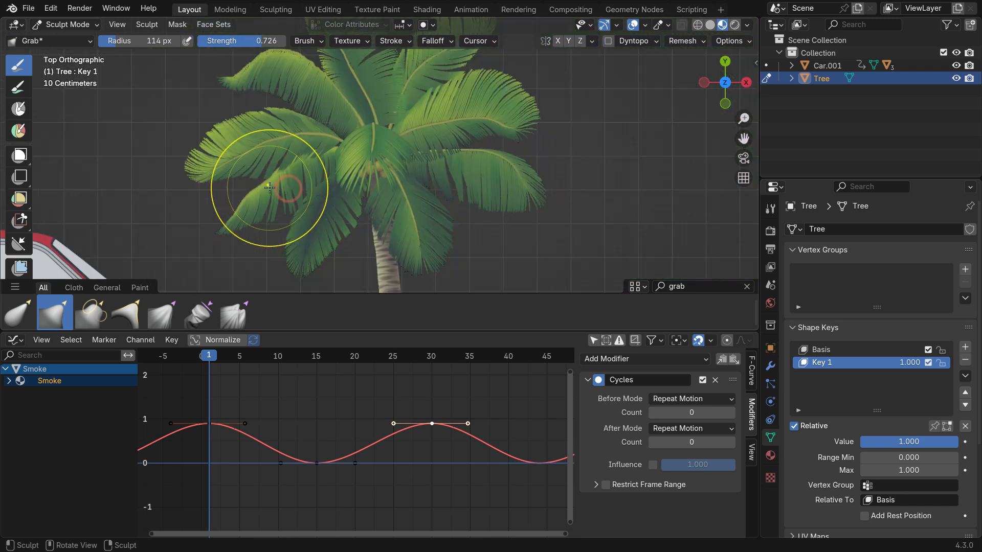
pyautogui.scroll(4, 327, 248)
pyautogui.moveTo(290, 224); pyautogui.dragTo(297, 236)
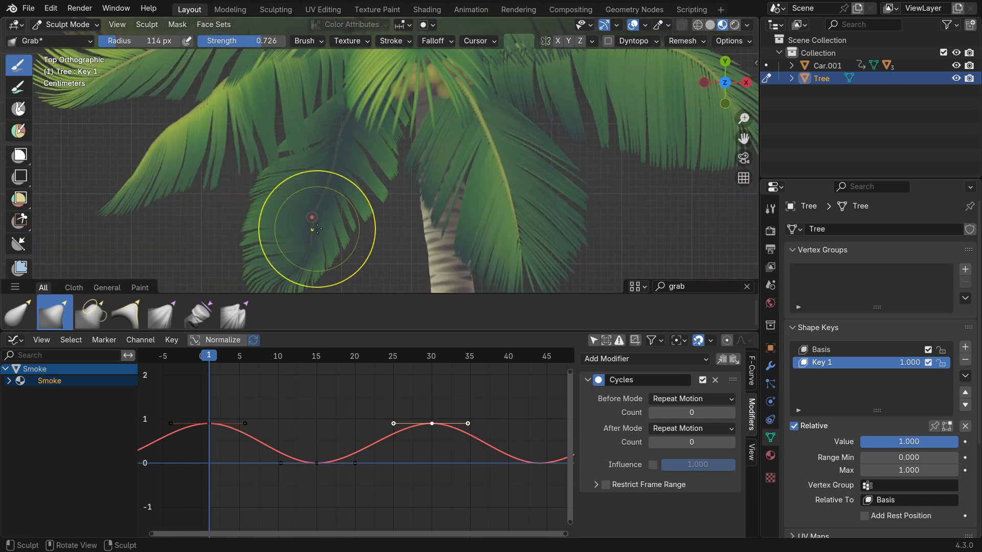
pyautogui.scroll(-4, 327, 220)
# - Pull the palm's lower-right and right fronds slightly upward with the Grab brush
pyautogui.scroll(5, 409, 152)
pyautogui.moveTo(404, 143); pyautogui.dragTo(394, 134)
pyautogui.scroll(-5, 435, 179)
pyautogui.scroll(5, 438, 186)
pyautogui.moveTo(437, 181); pyautogui.dragTo(424, 166)
pyautogui.scroll(-5, 444, 204)
pyautogui.scroll(5, 450, 169)
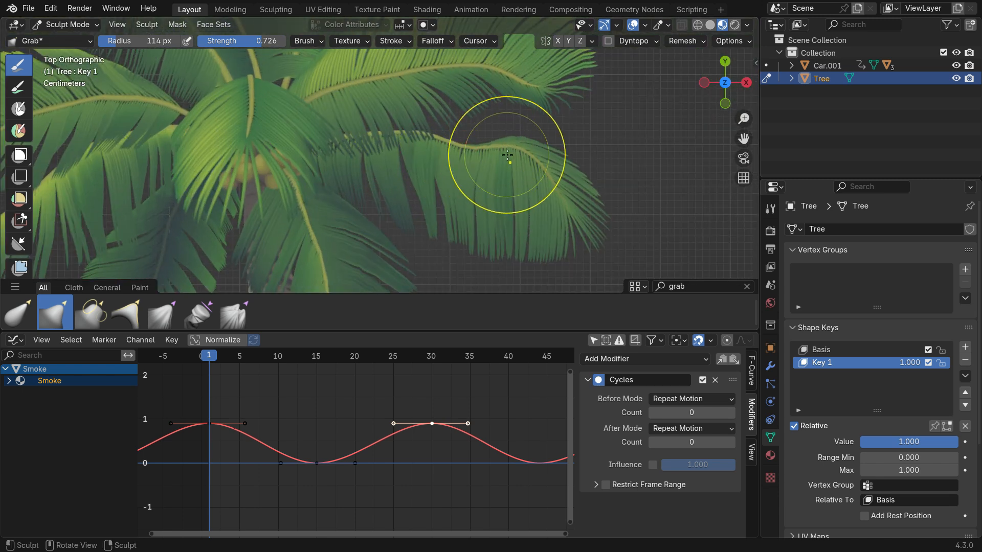
pyautogui.scroll(-5, 532, 195)
pyautogui.moveTo(548, 208); pyautogui.dragTo(564, 158)
# - Search the sculpt brushes for "smooth" and activate the Smooth brush
pyautogui.click(747, 287)
pyautogui.click(698, 288)
pyautogui.write('smooth')
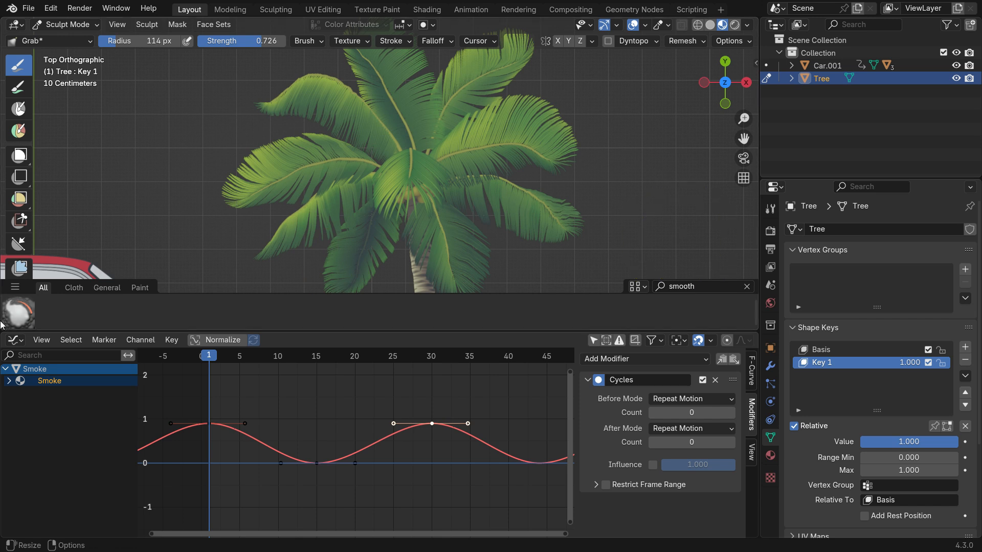
pyautogui.click(10, 317)
# - Smooth the deformed mesh over the right and lower fronds of the palm
pyautogui.keyDown('shift'); pyautogui.moveTo(439, 134); pyautogui.dragTo(358, 175, button='middle'); pyautogui.keyUp('shift')
pyautogui.scroll(2, 368, 197)
pyautogui.moveTo(381, 207); pyautogui.dragTo(390, 225)
pyautogui.scroll(-4, 391, 228)
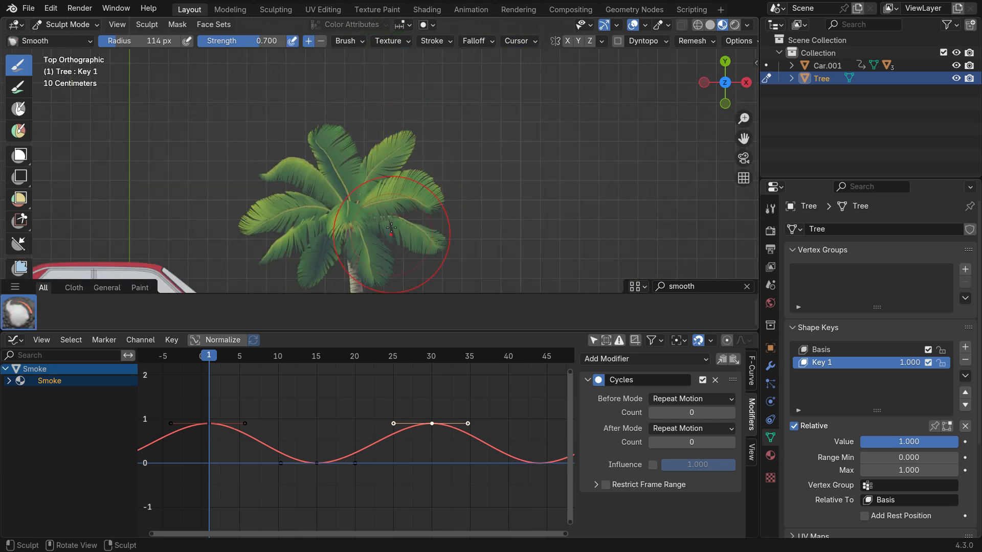
pyautogui.keyDown('ctrl'); pyautogui.moveTo(391, 228); pyautogui.dragTo(467, 209, button='middle'); pyautogui.keyUp('ctrl')
pyautogui.moveTo(403, 192)
pyautogui.keyDown('ctrl'); pyautogui.mouseDown(button='middle')
pyautogui.moveTo(454, 210)
pyautogui.moveTo(407, 203)
pyautogui.mouseUp(button='middle'); pyautogui.keyUp('ctrl')
pyautogui.moveTo(423, 261); pyautogui.dragTo(415, 248)
pyautogui.scroll(1, 261, 247)
pyautogui.moveTo(271, 230); pyautogui.dragTo(261, 247)
# - Smooth the deformed mesh over the left and upper fronds and across the crown's middle
pyautogui.scroll(-4, 180, 186)
pyautogui.scroll(4, 189, 189)
pyautogui.moveTo(215, 204); pyautogui.dragTo(236, 184)
pyautogui.scroll(-1, 235, 180)
pyautogui.moveTo(306, 143); pyautogui.dragTo(230, 156)
pyautogui.keyDown('shift'); pyautogui.moveTo(325, 61); pyautogui.dragTo(306, 130, button='middle'); pyautogui.keyUp('shift')
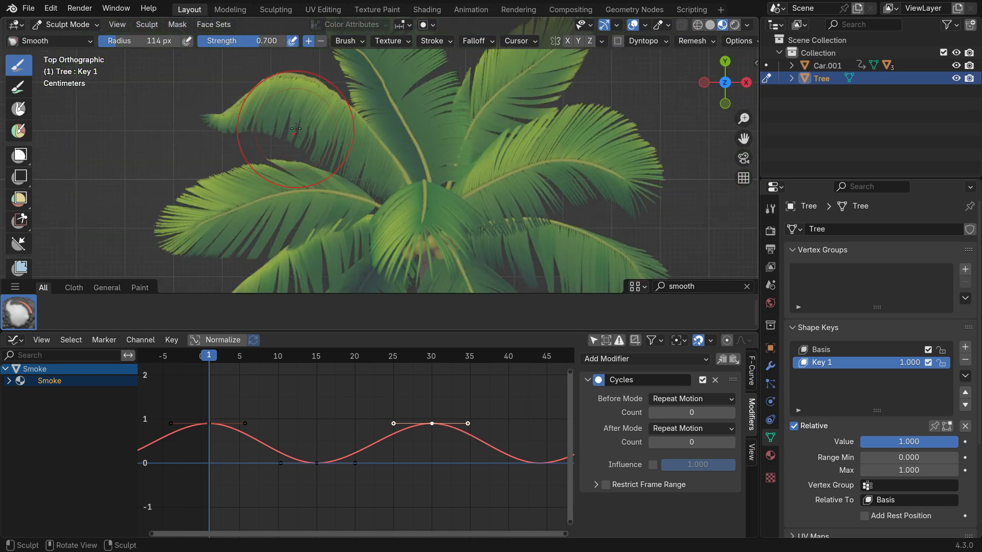
pyautogui.scroll(1, 306, 128)
pyautogui.moveTo(306, 120); pyautogui.dragTo(227, 97)
pyautogui.keyDown('shift'); pyautogui.moveTo(399, 105); pyautogui.dragTo(309, 202, button='middle'); pyautogui.keyUp('shift')
pyautogui.moveTo(322, 202); pyautogui.dragTo(278, 94)
pyautogui.scroll(-3, 370, 153)
pyautogui.keyDown('shift'); pyautogui.moveTo(381, 256); pyautogui.dragTo(430, 181, button='middle'); pyautogui.keyUp('shift')
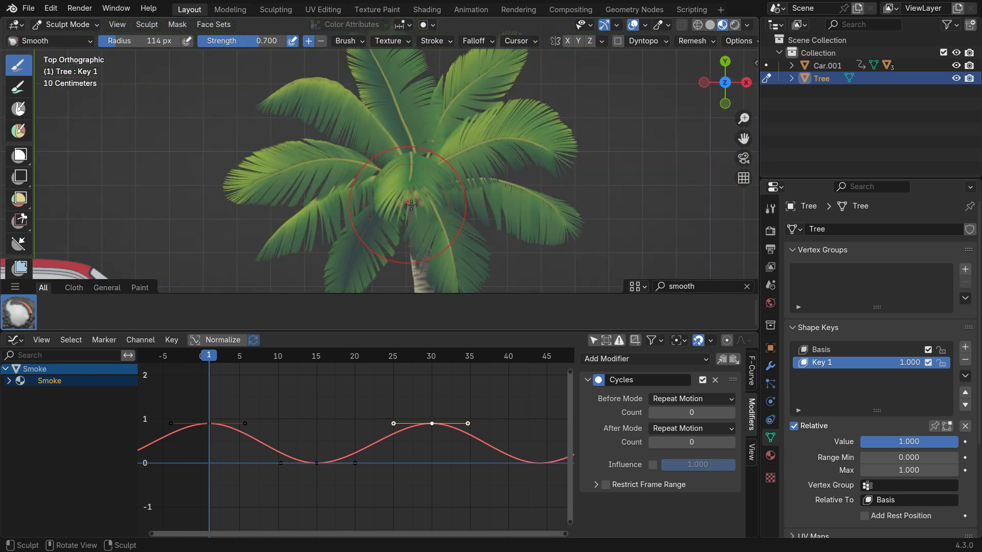
pyautogui.scroll(-1, 434, 184)
# - Keyframe the tree's Key 1 shape key value at 0 on frame 1 and at 1 on frame 40
pyautogui.moveTo(955, 442); pyautogui.dragTo(860, 444)
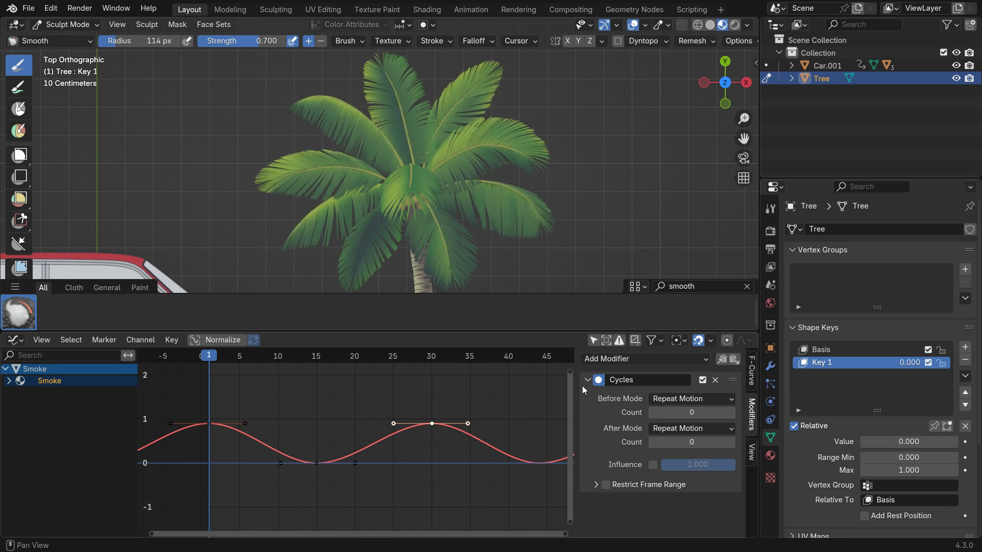
pyautogui.press('i')
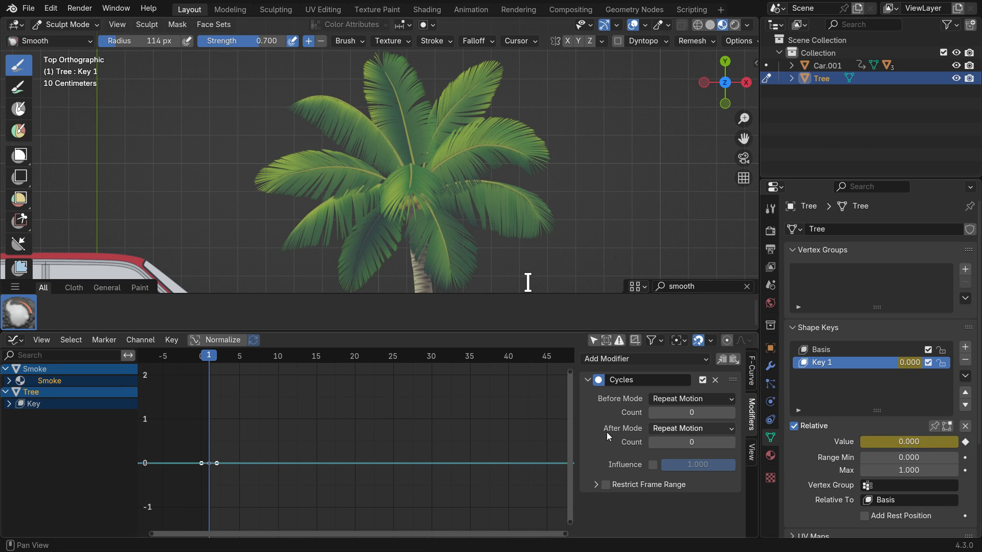
pyautogui.moveTo(212, 360); pyautogui.dragTo(495, 390)
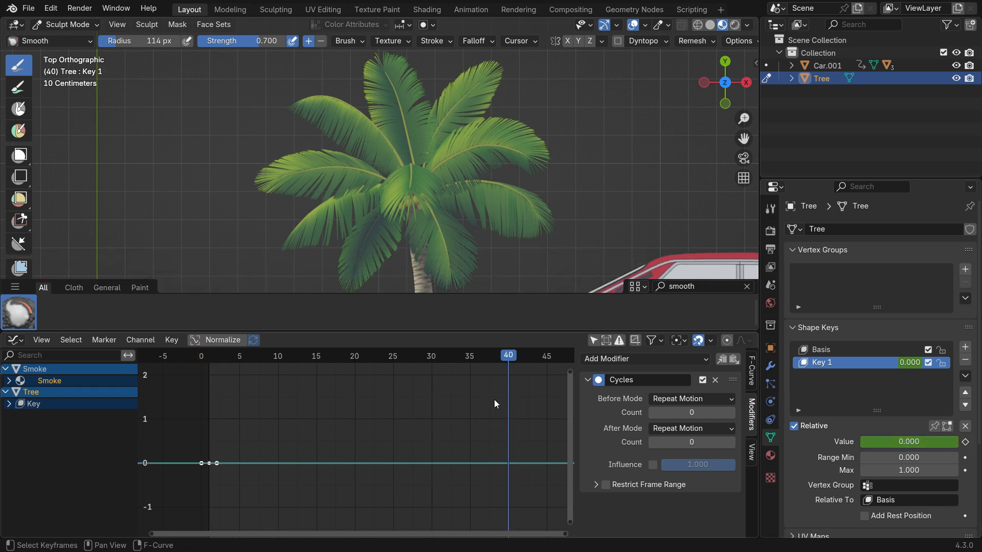
pyautogui.scroll(-3, 323, 429)
pyautogui.moveTo(893, 443); pyautogui.dragTo(933, 448)
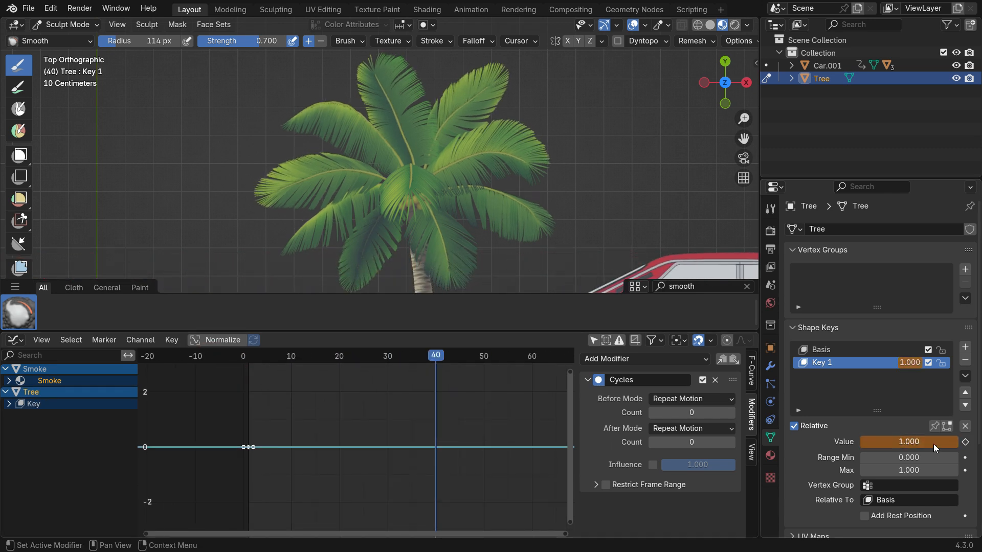
# - Keyframe the tree's Key 1 shape key value at 0 on frame 80
pyautogui.scroll(-3, 317, 454)
pyautogui.moveTo(383, 355); pyautogui.dragTo(477, 387)
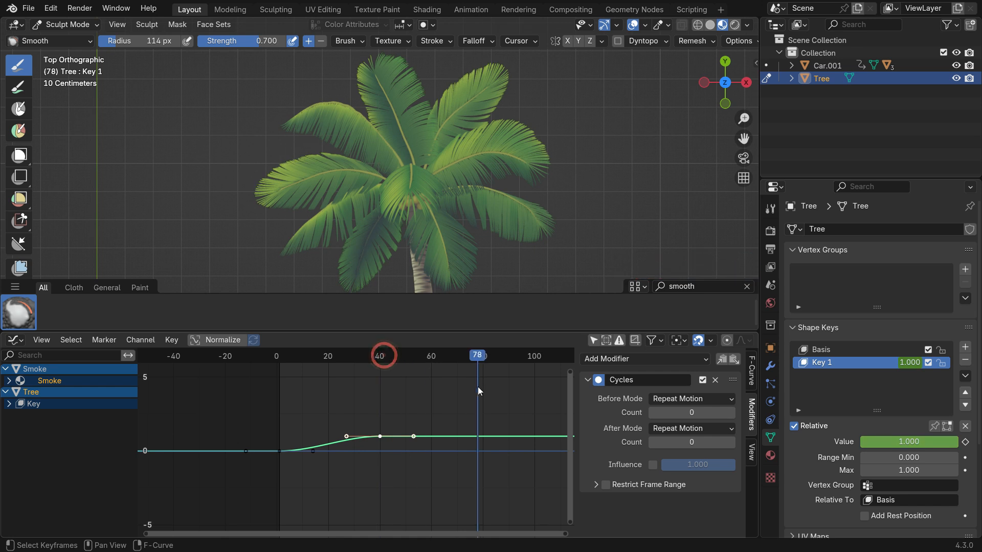
pyautogui.moveTo(948, 442); pyautogui.dragTo(889, 442)
pyautogui.press('i')
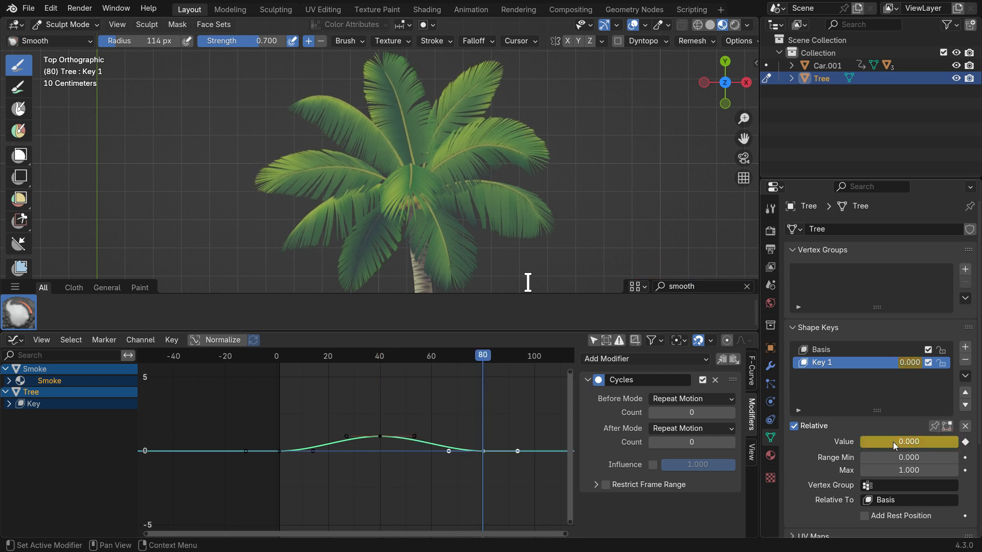
# - Add a Cycles modifier to the tree's shape key curve so the swaying repeats
pyautogui.click(485, 451)
pyautogui.click(650, 359)
pyautogui.click(652, 417)
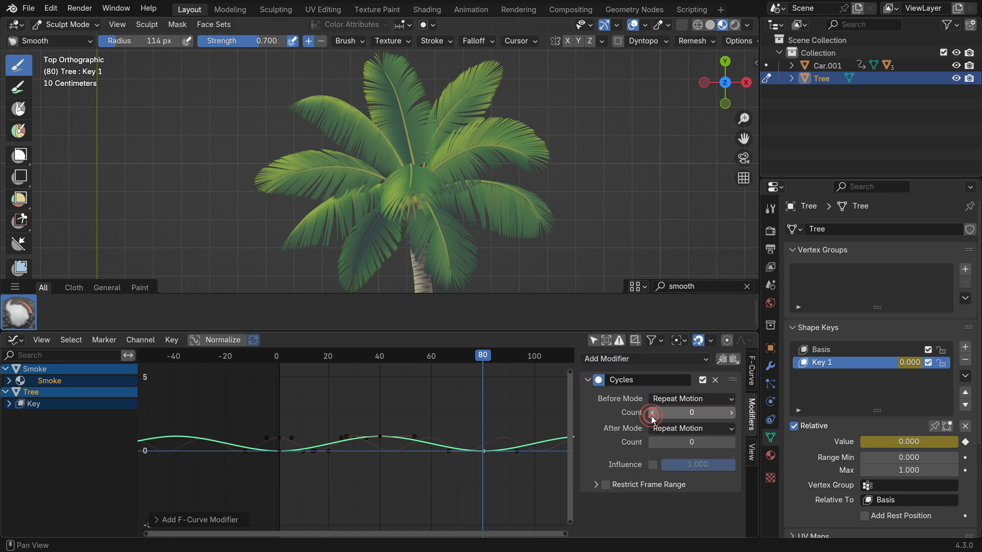
# - Play the animation from frame 1 to check the palm's sway, and return to the first frame
pyautogui.hotkey('shift', 'Left')
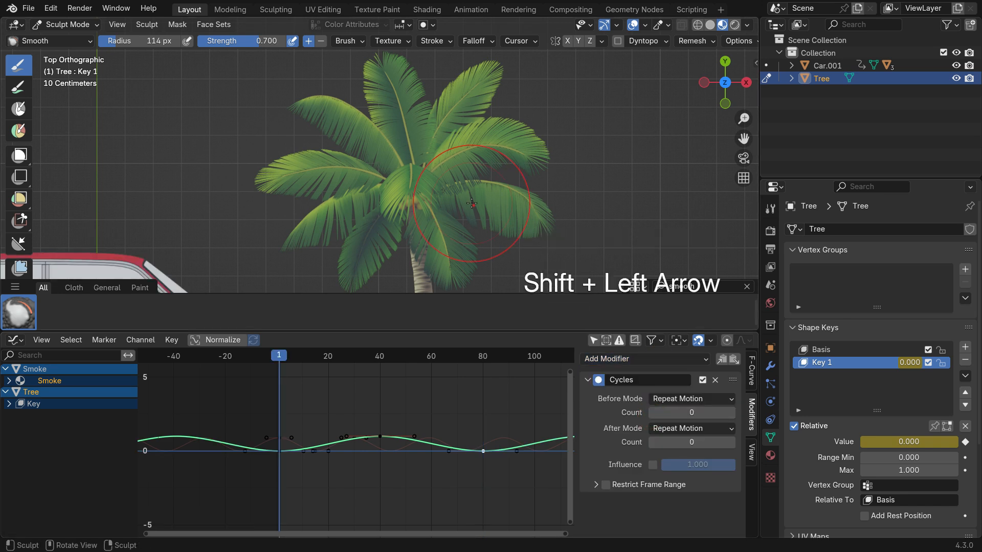
pyautogui.press('space')
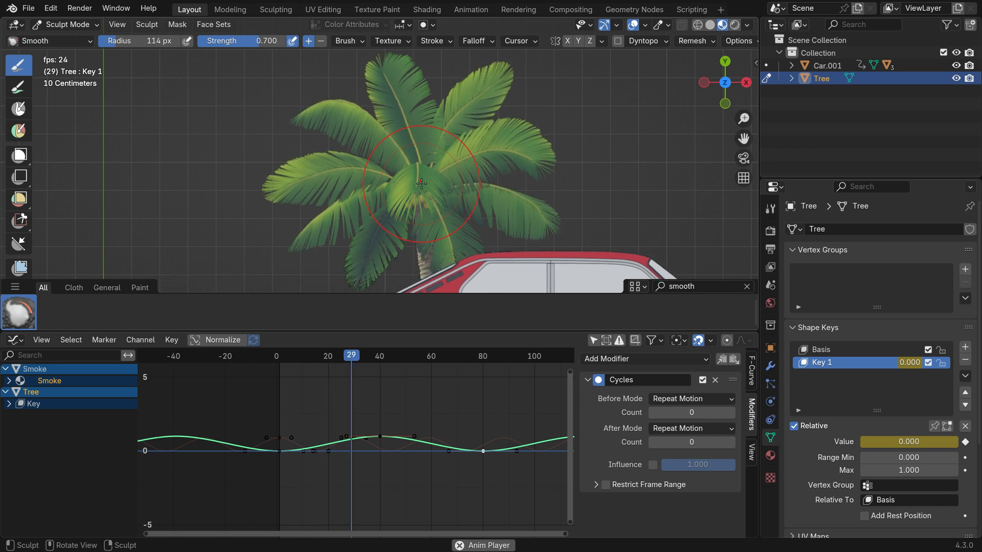
pyautogui.press('space')
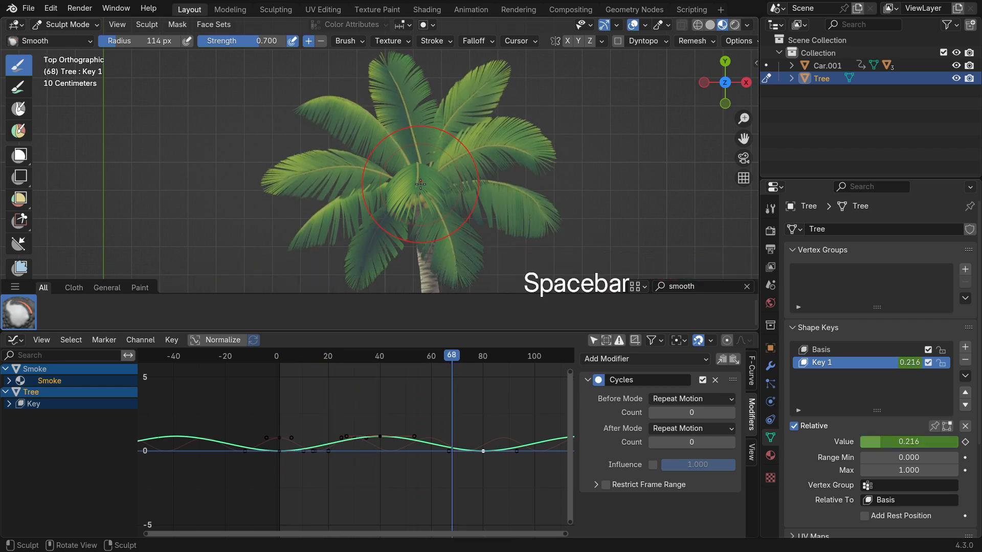
pyautogui.hotkey('shift', 'Left')
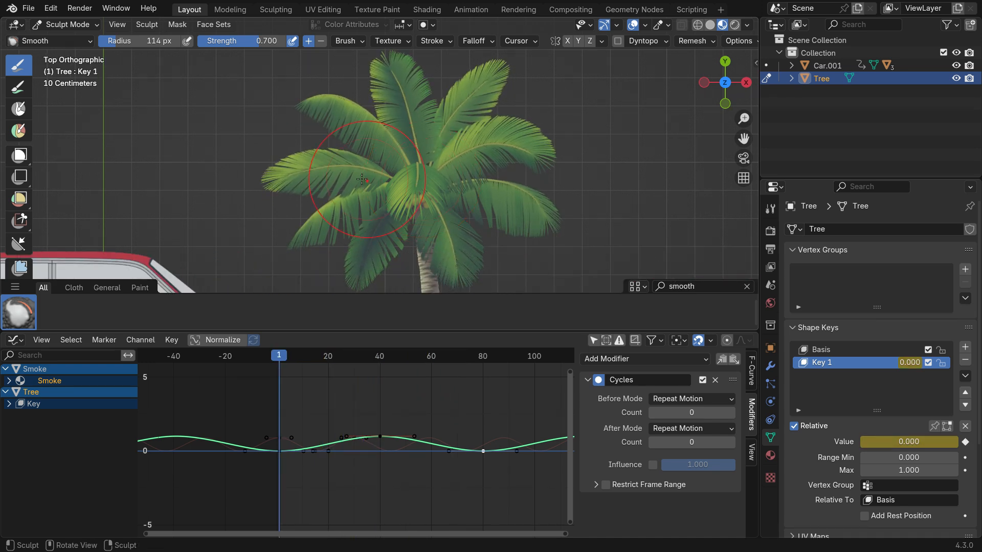
# - Switch the tree to Object Mode and enlarge the 3D viewport by shrinking the Graph Editor
pyautogui.click(78, 24)
pyautogui.click(72, 39)
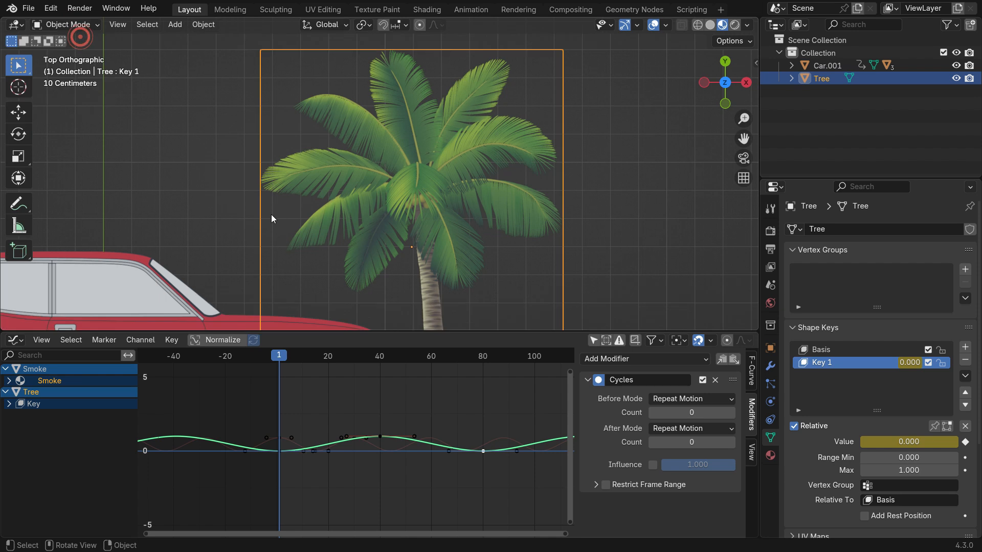
pyautogui.moveTo(383, 330); pyautogui.dragTo(376, 485)
pyautogui.scroll(-4, 397, 296)
# - Duplicate the palm about 1.1 m to its right and rotate the copy 180° about the Y axis
pyautogui.hotkey('shift', 'd')
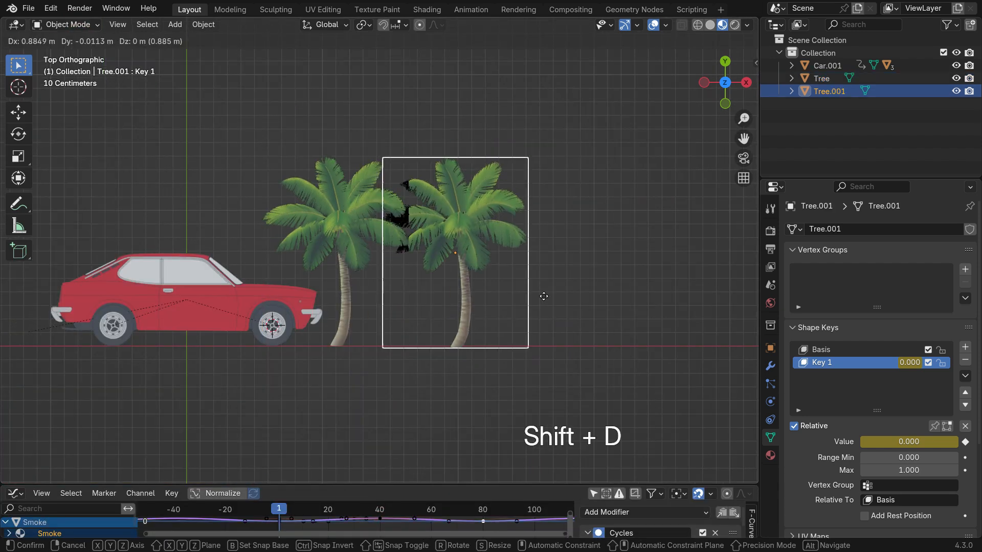
pyautogui.click(572, 293)
pyautogui.write('ry180')
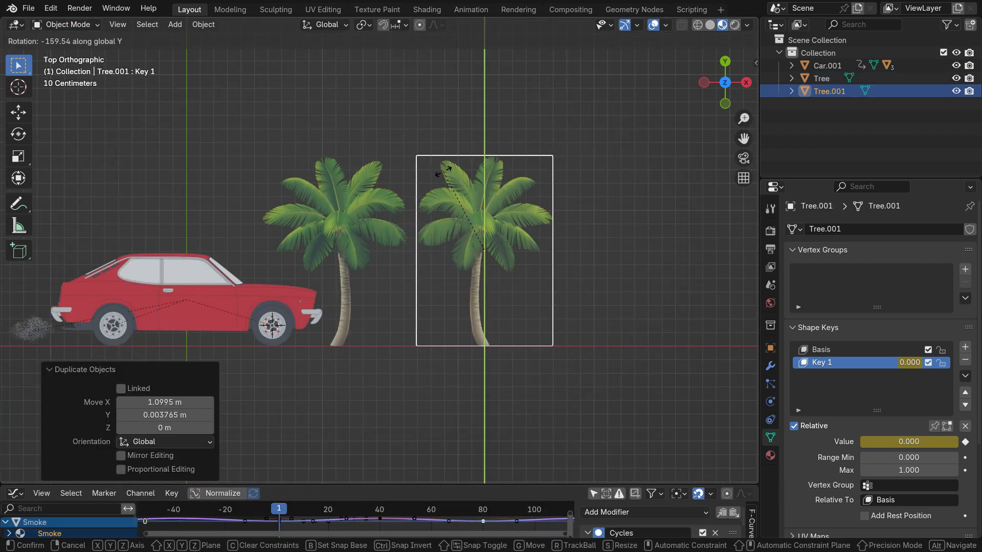
pyautogui.press('Return')
# - Scale the second palm to about 1.1 times its size and move its trunk base onto the ground line
pyautogui.press('s')
pyautogui.click(511, 333)
pyautogui.press('g')
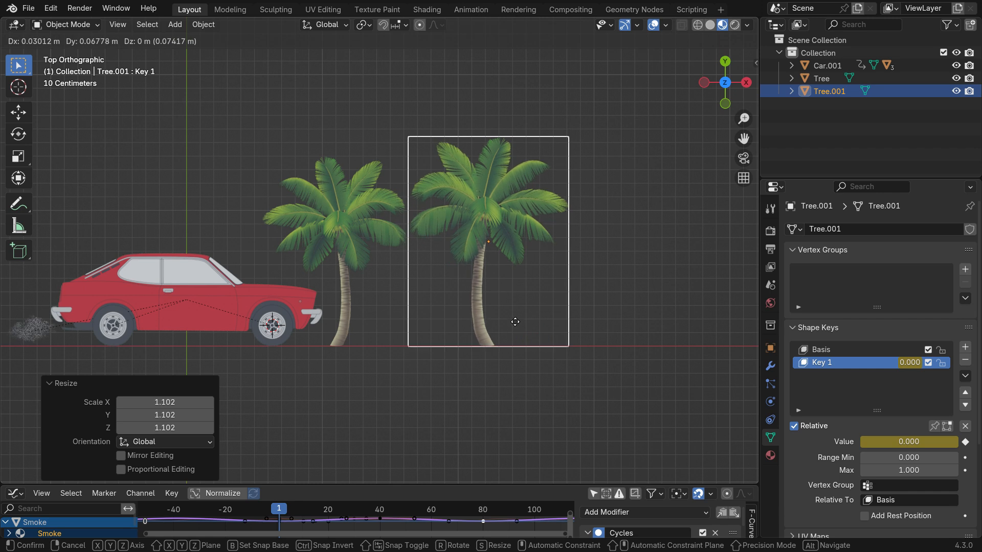
pyautogui.click(516, 323)
# - Duplicate the second palm about 1.29 m along X and rotate the new copy 180° about the Y axis
pyautogui.scroll(-3, 543, 326)
pyautogui.scroll(2, 543, 326)
pyautogui.hotkey('shift', 'd')
pyautogui.click(691, 324)
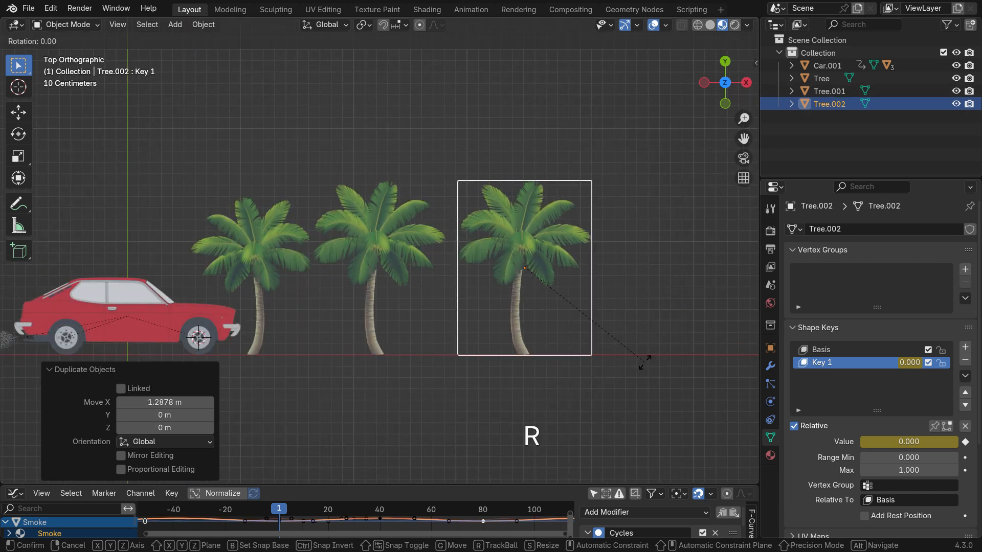
pyautogui.write('ry180')
pyautogui.press('Return')
# - Scale the third palm to about 0.91 of its size and set its trunk base on the ground line
pyautogui.scroll(1, 568, 337)
pyautogui.press('s')
pyautogui.click(568, 351)
pyautogui.press('g')
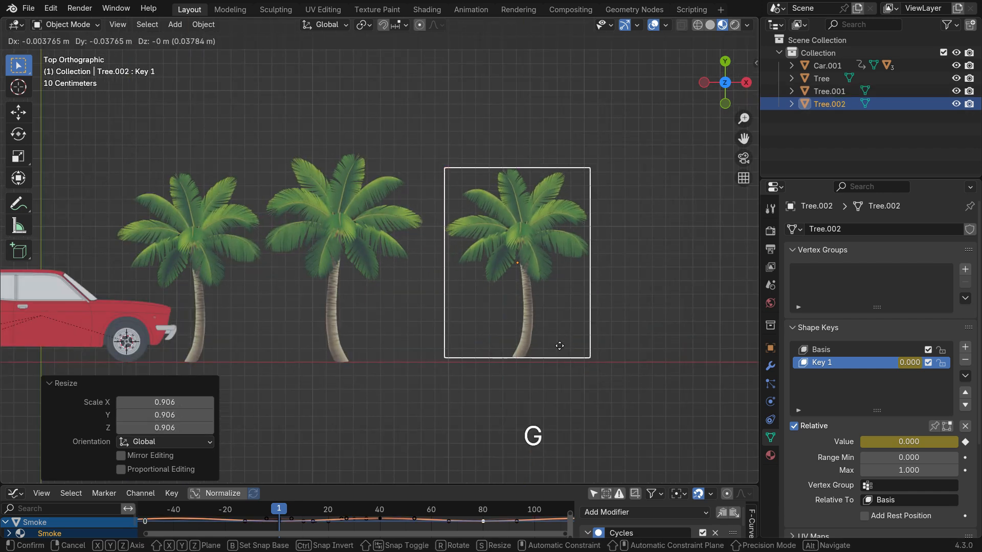
pyautogui.click(558, 349)
# - Shift the third palm about 0.105 m along X toward the second palm
pyautogui.click(641, 296)
pyautogui.scroll(-3, 453, 286)
pyautogui.scroll(3, 480, 322)
pyautogui.click(531, 322)
pyautogui.press('g')
pyautogui.press('x')
pyautogui.click(519, 323)
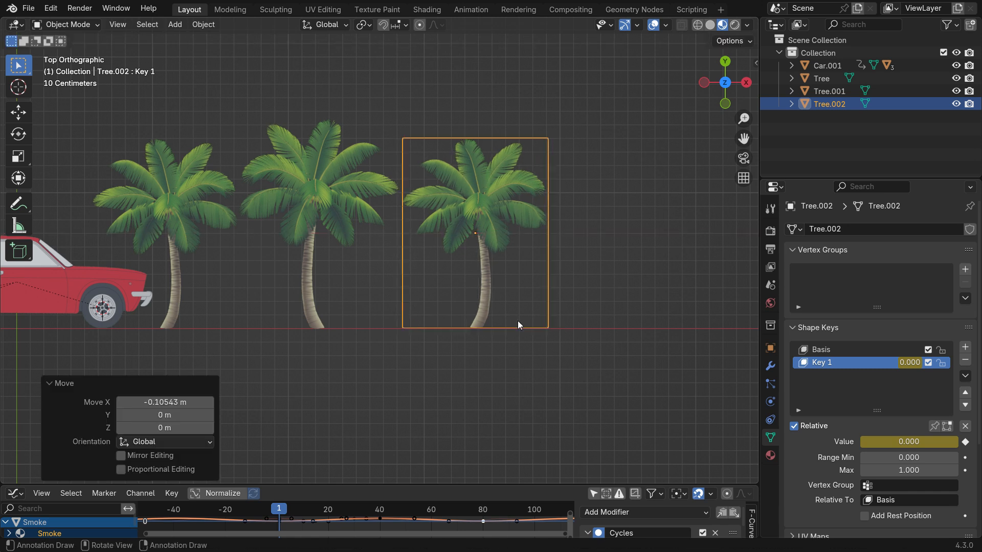
# - Play the whole animation, and replay it from frame 1, to examine the car driving past the three swaying palms
pyautogui.scroll(-2, 605, 255)
pyautogui.moveTo(383, 485); pyautogui.dragTo(387, 440)
pyautogui.press('space')
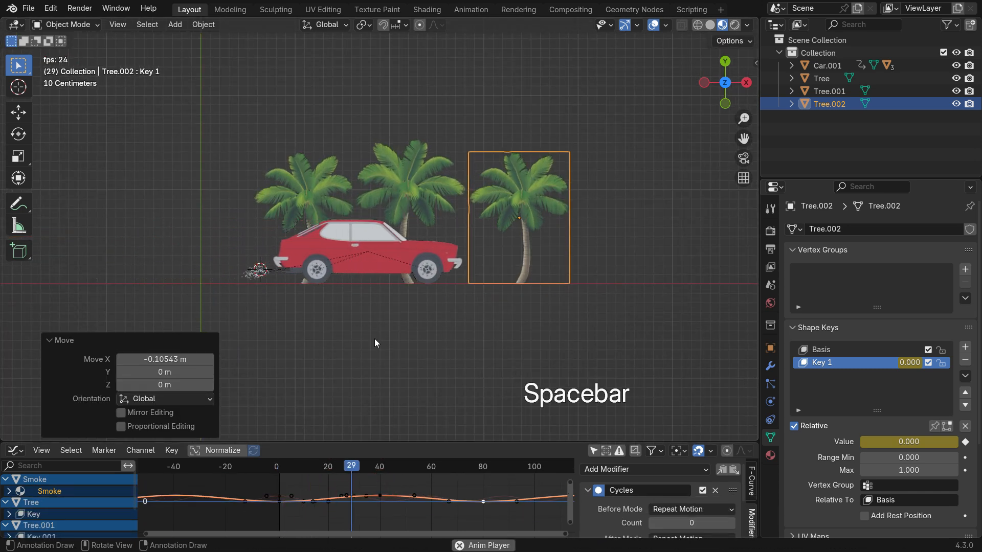
pyautogui.press('space')
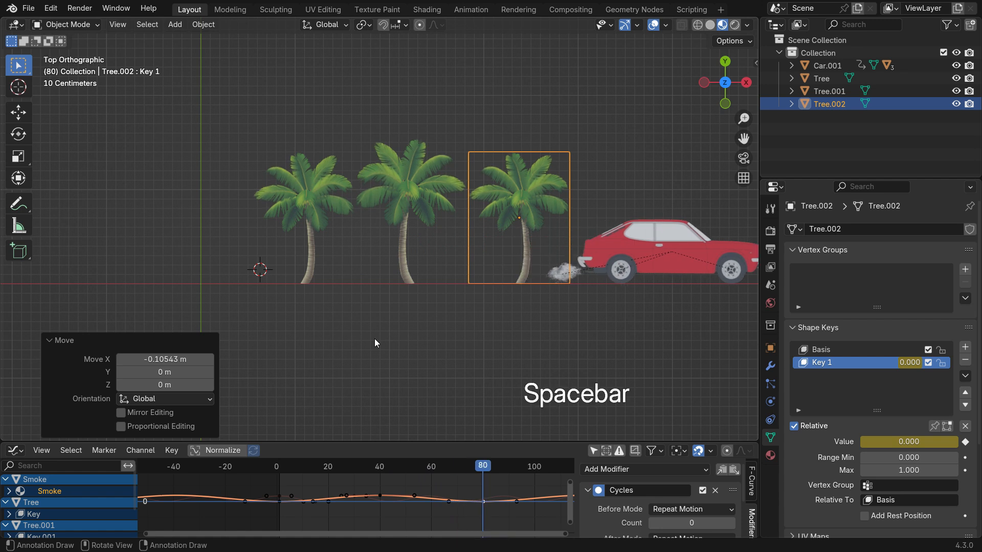
pyautogui.hotkey('shift', 'Left')
pyautogui.press('space')
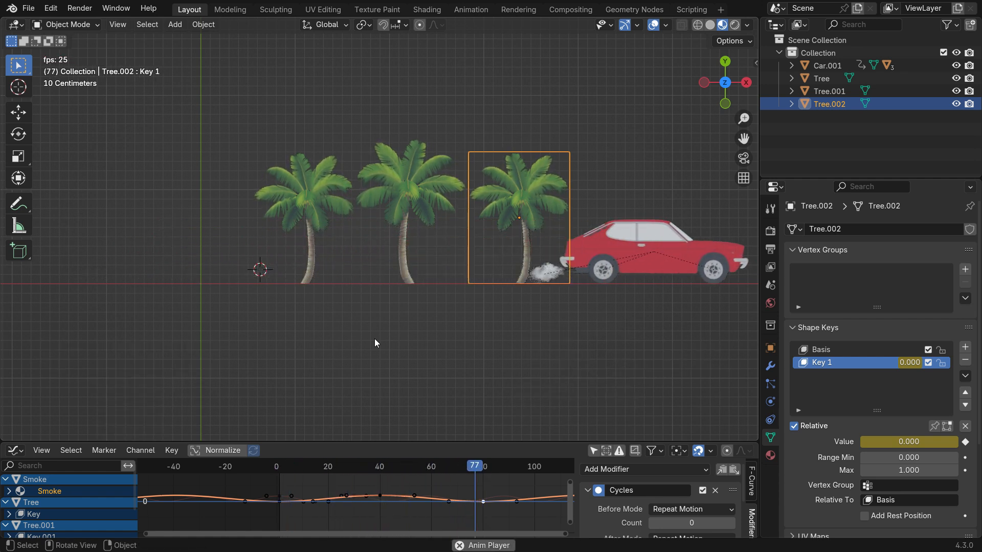
pyautogui.press('space')
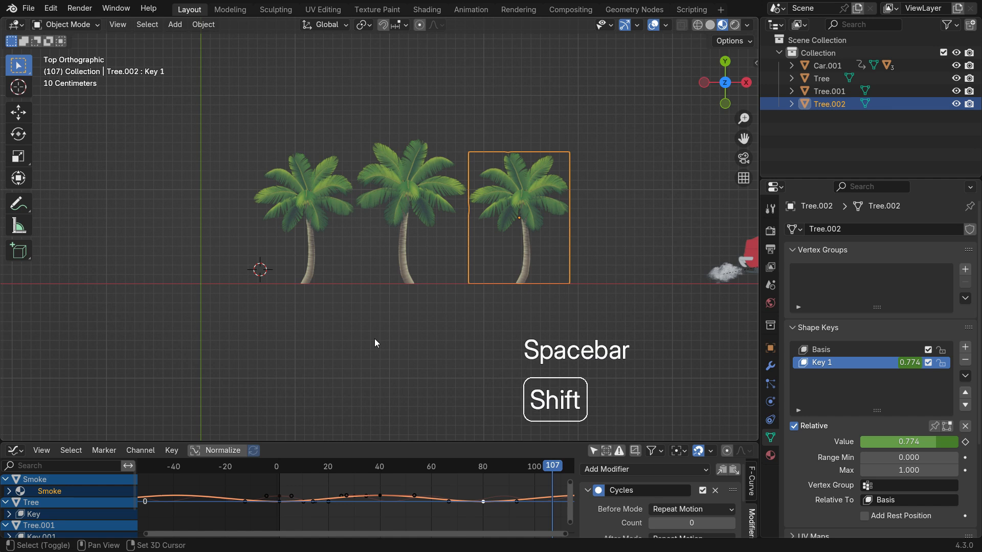
# - Replay the animation once more from frame 1 to check the car and palms, and return to the first frame
pyautogui.hotkey('shift', 'Left')
pyautogui.press('space')
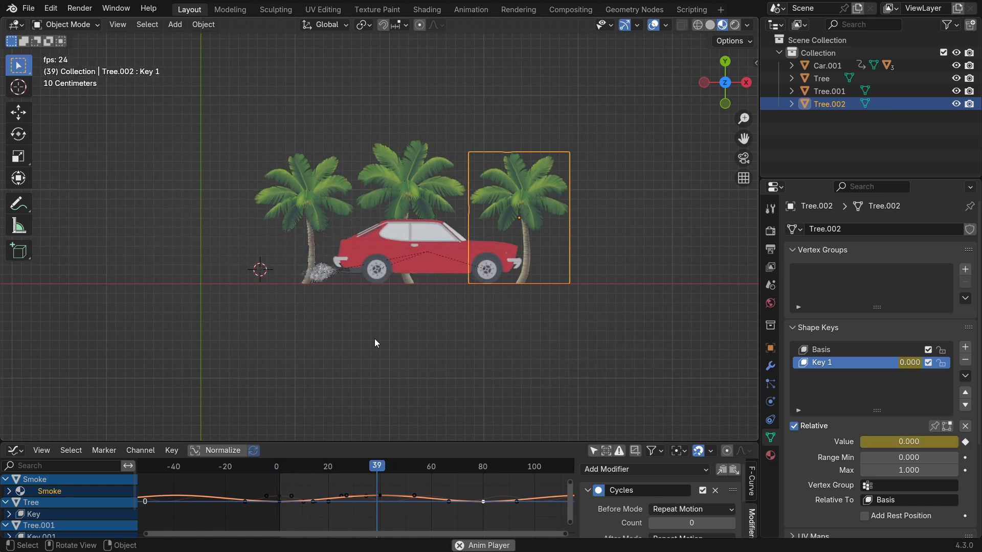
pyautogui.press('space')
pyautogui.hotkey('shift', 'Left')
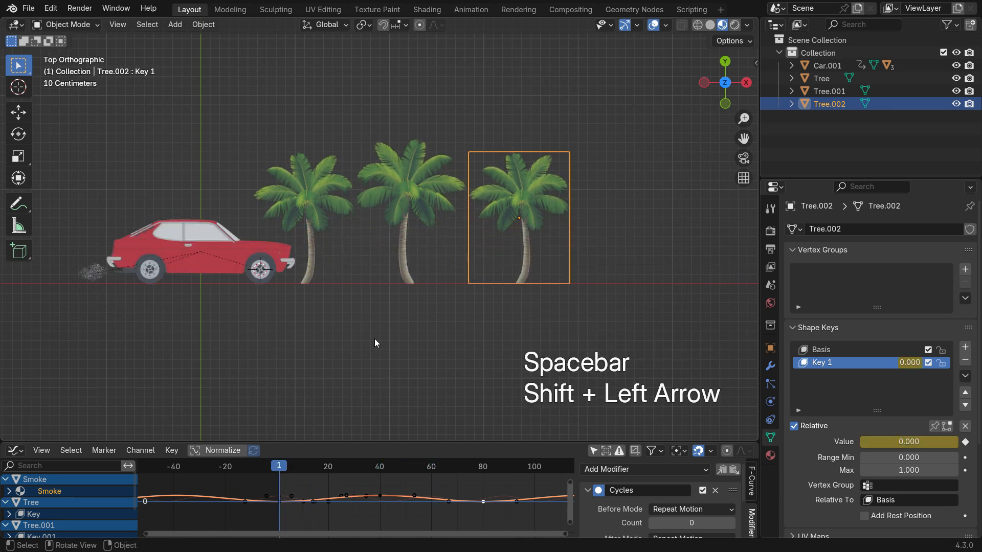
# - Import Background.png from the Downloads folder as an image mesh plane
pyautogui.scroll(1, 478, 167)
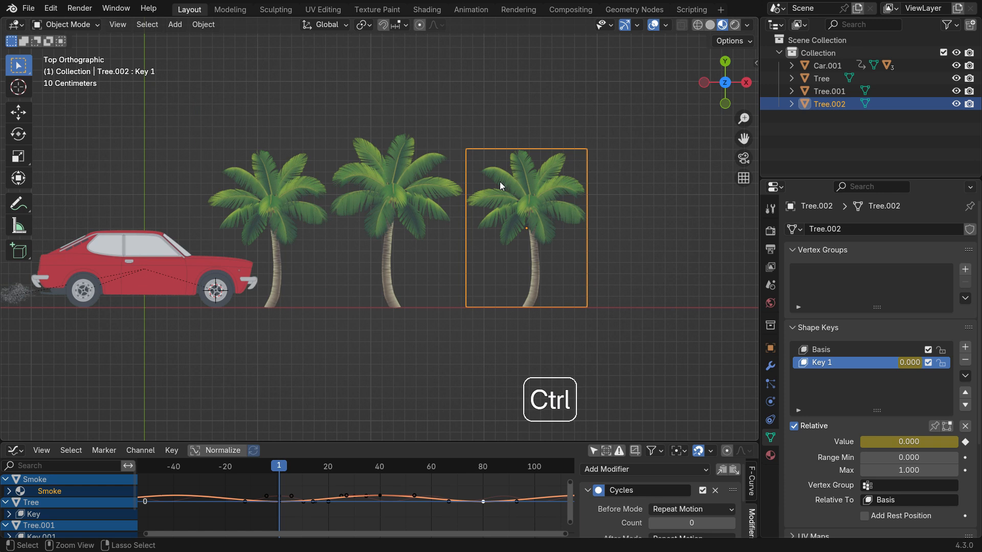
pyautogui.click(176, 25)
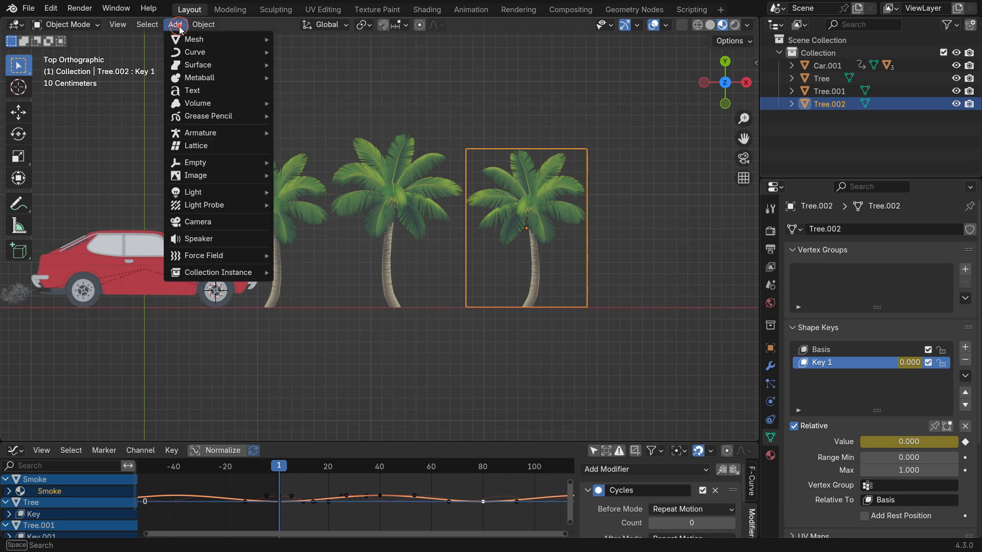
pyautogui.moveTo(229, 176)
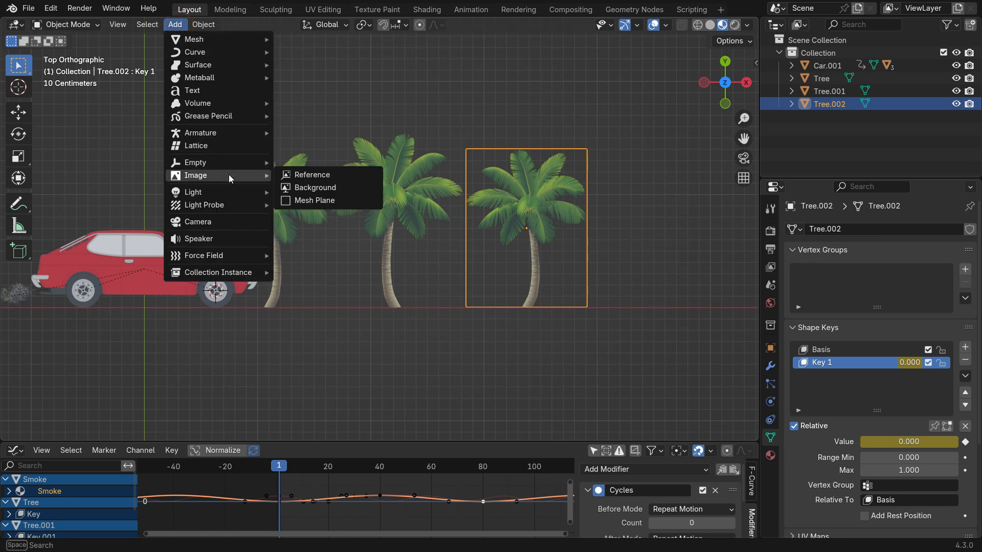
pyautogui.click(318, 201)
pyautogui.click(329, 220)
pyautogui.scroll(-10, 457, 251)
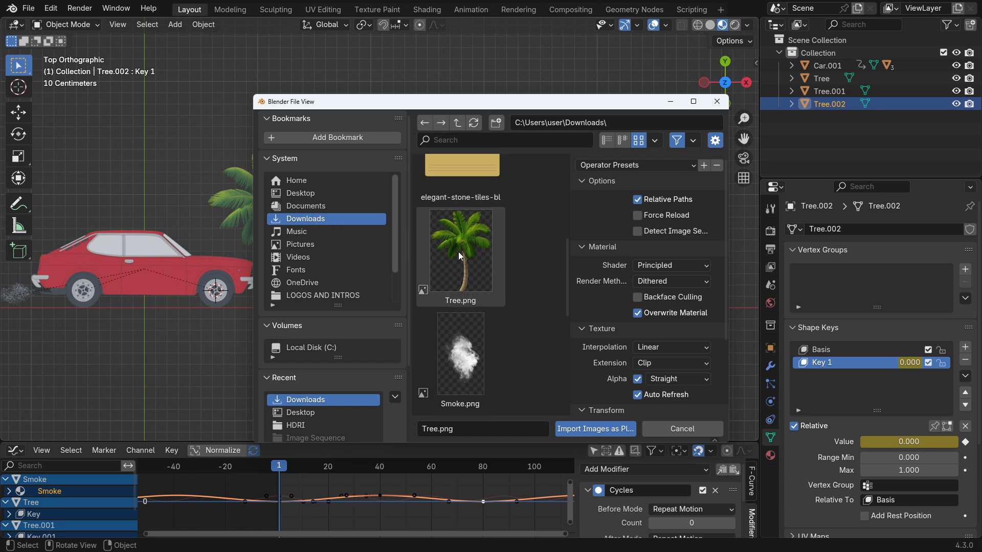
pyautogui.click(460, 353)
pyautogui.click(593, 428)
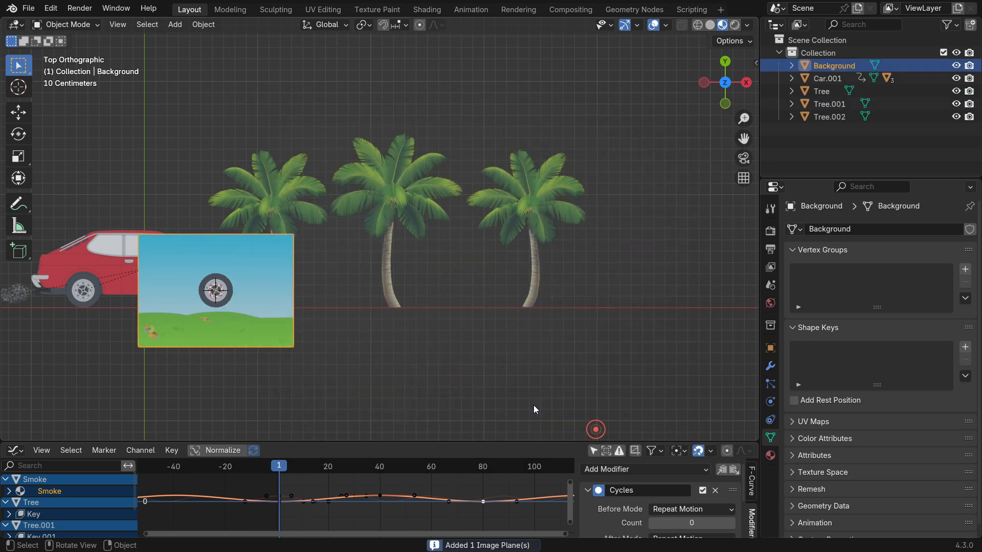
# - Lower the background plane about 0.111 m along Z behind the car and trees, and return to the top view
pyautogui.moveTo(337, 341); pyautogui.dragTo(381, 220, button='middle')
pyautogui.press('g')
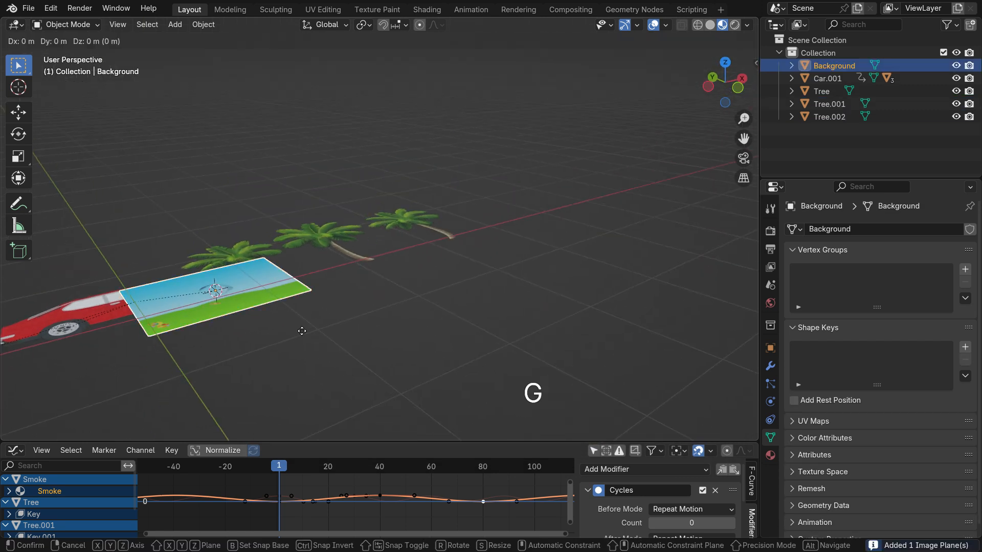
pyautogui.press('z')
pyautogui.click(304, 342)
pyautogui.press('KP_7')
# - Move the background plane toward the palms and enlarge it until it spans the car and all three trees
pyautogui.press('g')
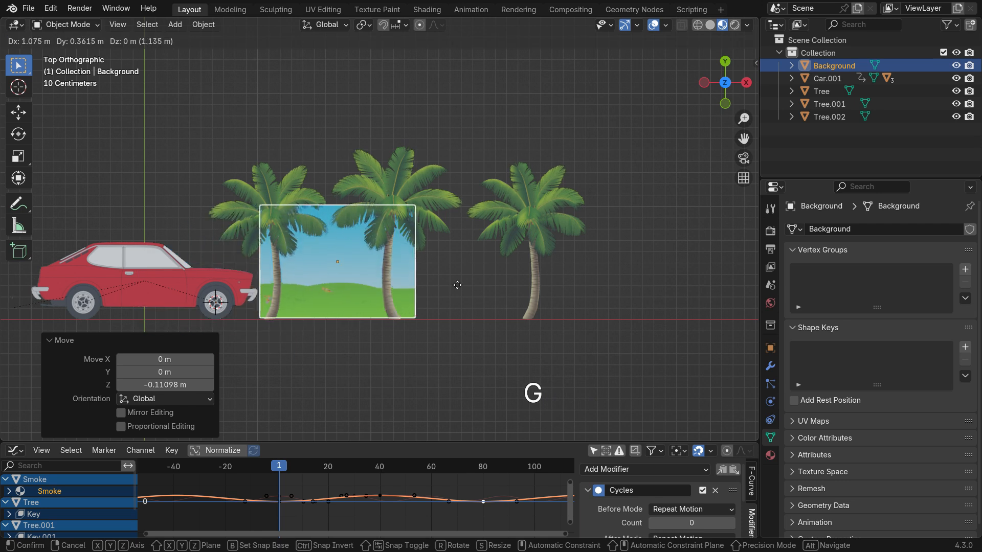
pyautogui.click(452, 299)
pyautogui.press('s')
pyautogui.click(668, 307)
# - Move the background about 1.527 m along Y, and fine-tune it by about -0.022 m so its lower edge meets the ground line
pyautogui.scroll(-4, 668, 307)
pyautogui.press('g')
pyautogui.press('y')
pyautogui.click(404, 260)
pyautogui.scroll(8, 391, 299)
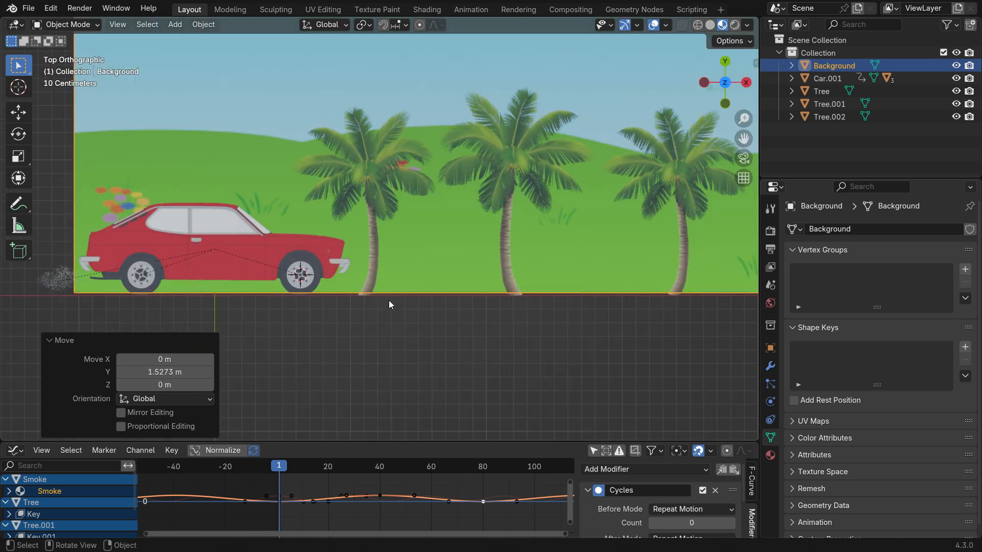
pyautogui.press('g')
pyautogui.press('shift')
pyautogui.click(398, 317)
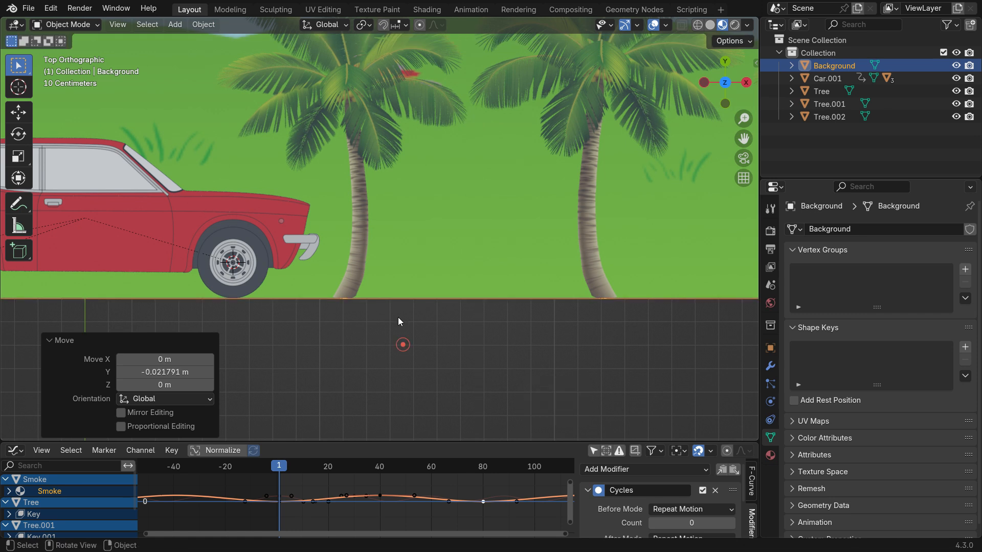
pyautogui.scroll(-6, 398, 317)
pyautogui.scroll(1, 348, 268)
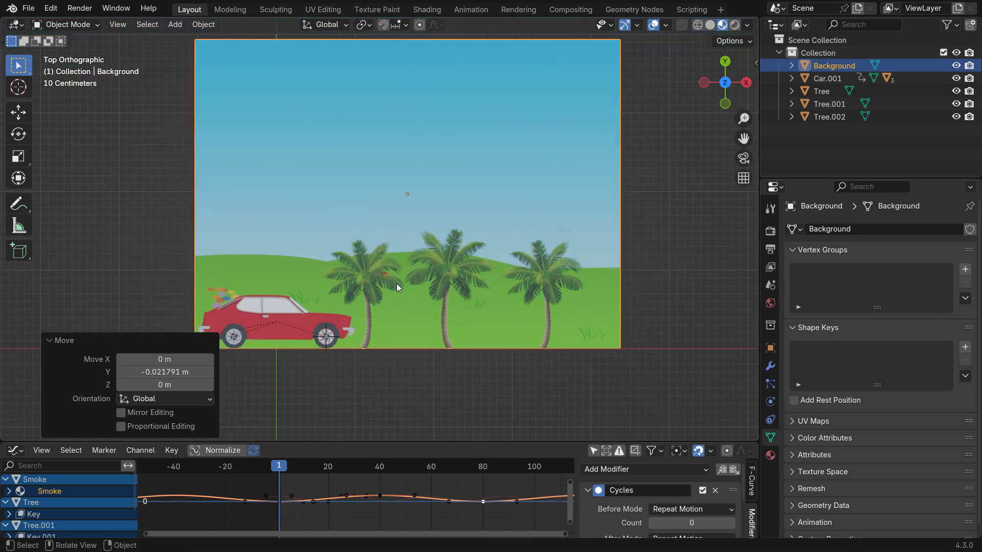
pyautogui.scroll(-2, 391, 304)
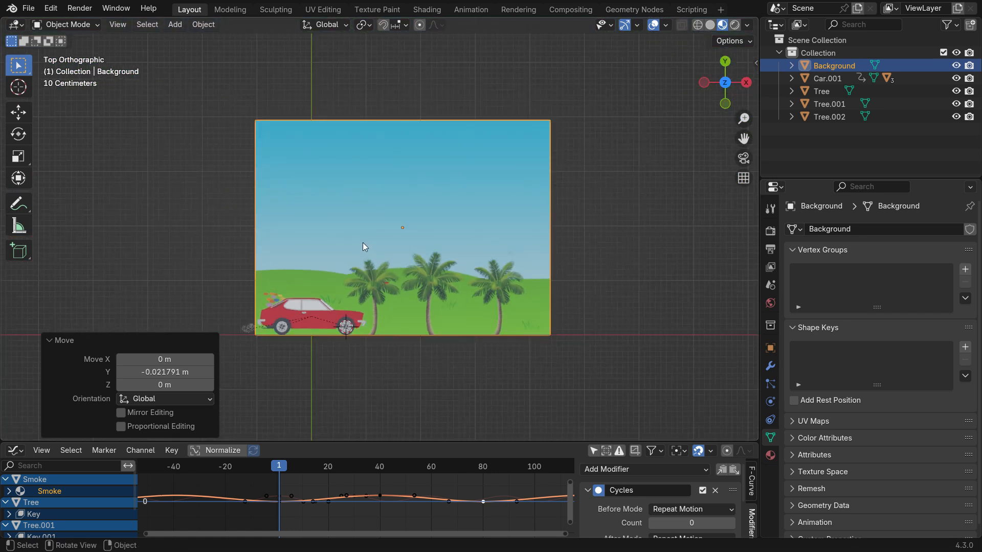
# - Import Clouds.png from the Downloads folder as an image mesh plane
pyautogui.click(174, 26)
pyautogui.moveTo(219, 180)
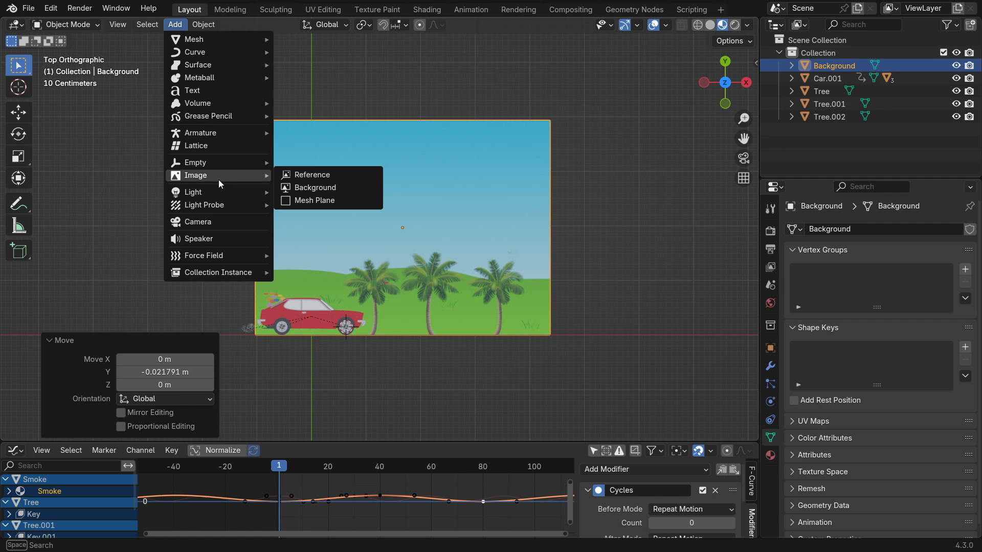
pyautogui.click(314, 200)
pyautogui.click(327, 219)
pyautogui.scroll(-5, 488, 275)
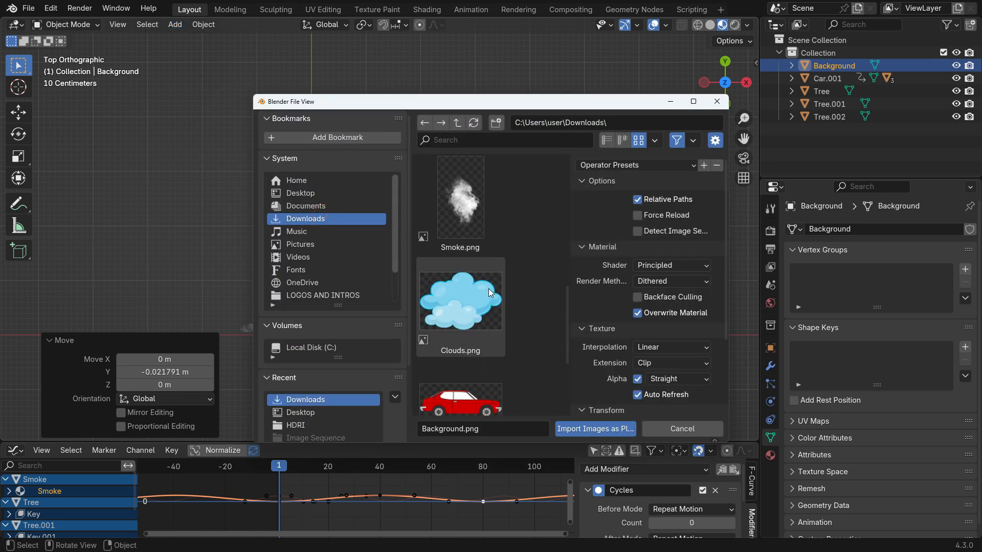
pyautogui.click(470, 259)
pyautogui.click(586, 435)
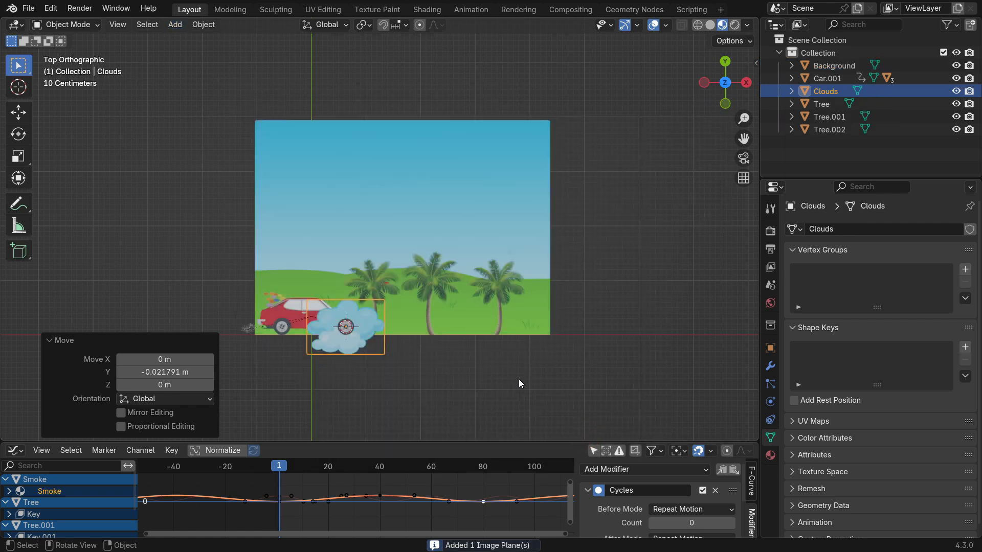
# - Move the cloud plane about 2.466 m along X and 1.406 m along Y, above the third palm
pyautogui.scroll(3, 362, 348)
pyautogui.press('g')
pyautogui.click(527, 249)
# - Lower the cloud plane about 0.096 m along Z so it lies behind the trees, and check its depth in the front view
pyautogui.moveTo(527, 249); pyautogui.dragTo(543, 267, button='middle')
pyautogui.press('g')
pyautogui.press('z')
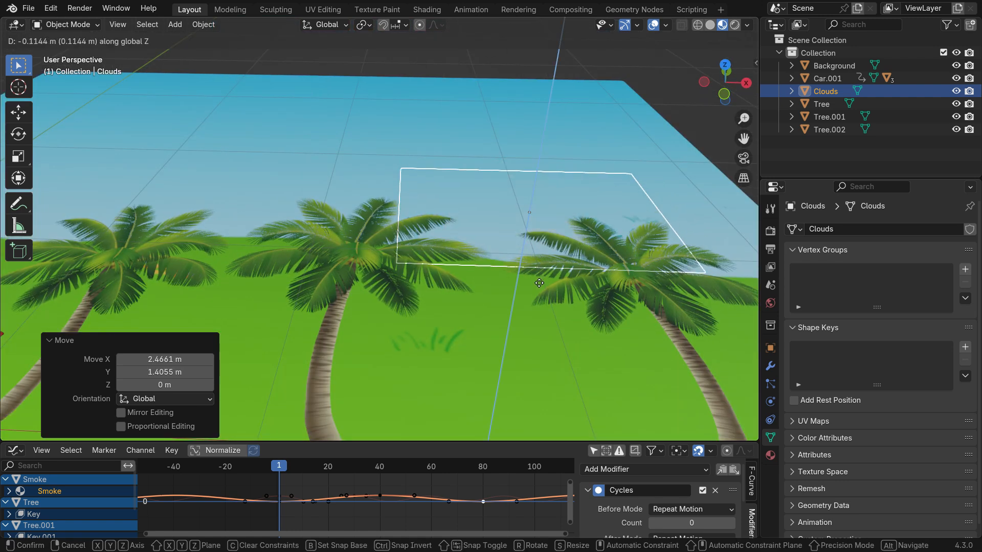
pyautogui.click(511, 381)
pyautogui.moveTo(511, 381); pyautogui.dragTo(484, 294, button='middle')
pyautogui.press('KP_1')
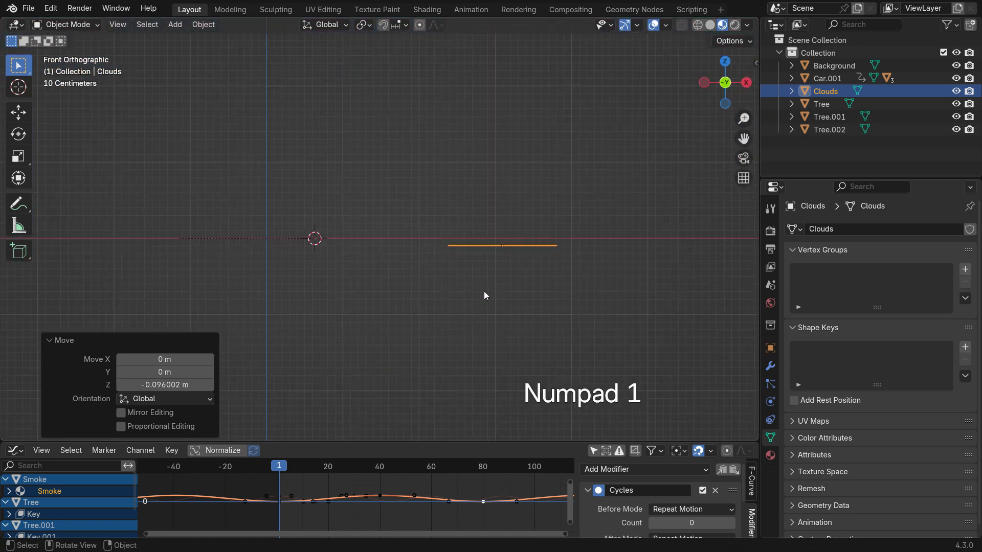
# - Shift the cloud about 0.127 m along X and 0.322 m along Y into the sky in the top view
pyautogui.press('KP_7')
pyautogui.press('g')
pyautogui.click(493, 266)
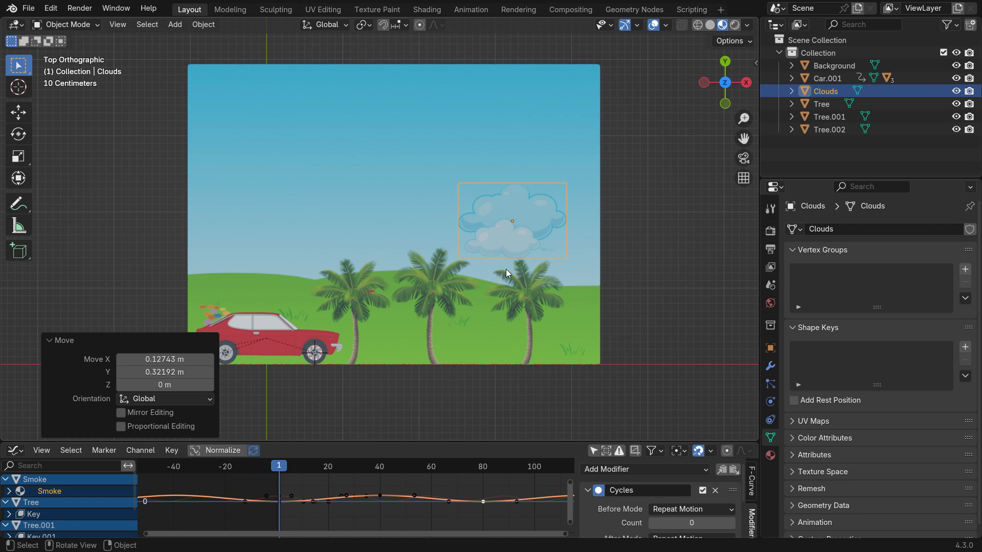
# - Duplicate the cloud to the sky above the car and scale the copy to about 0.802
pyautogui.hotkey('shift', 'd')
pyautogui.click(293, 266)
pyautogui.press('s')
pyautogui.click(380, 293)
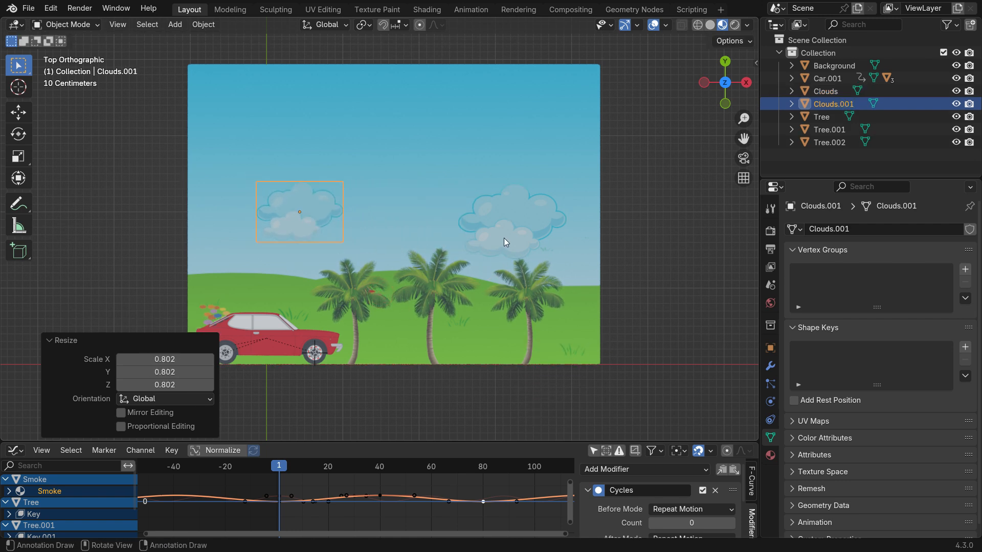
# - Shrink the original cloud slightly and enlarge the copy above the car by a factor of about 1.405
pyautogui.click(506, 241)
pyautogui.press('s')
pyautogui.click(530, 284)
pyautogui.click(307, 220)
pyautogui.press('s')
pyautogui.click(361, 259)
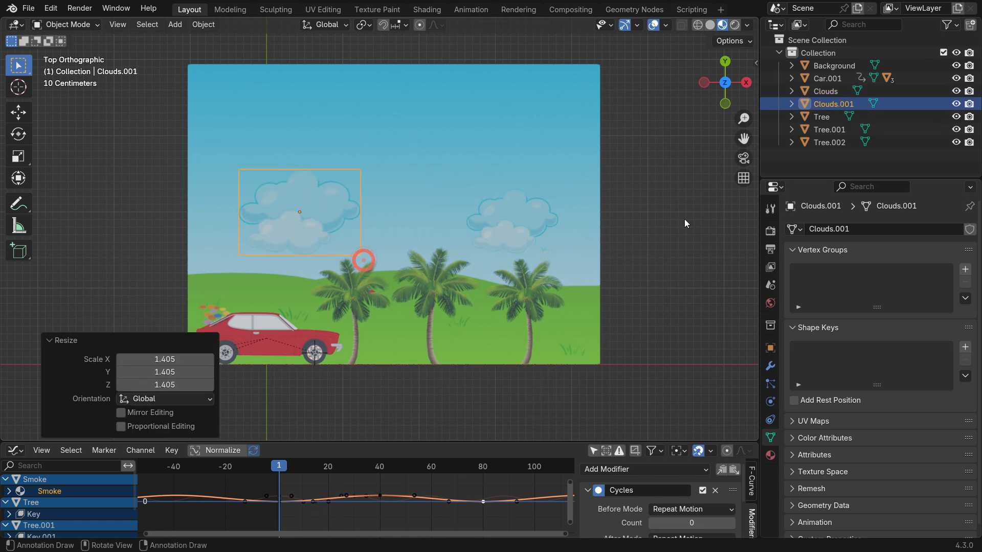
# - Join the two clouds into one object, with the larger cloud as the active one
pyautogui.click(529, 253)
pyautogui.click(501, 229)
pyautogui.keyDown('shift'); pyautogui.click(312, 212); pyautogui.keyUp('shift')
pyautogui.hotkey('ctrl', 'j')
# - Enlarge the Graph Editor area and insert a location keyframe for the joined clouds at frame 1
pyautogui.moveTo(449, 441); pyautogui.dragTo(451, 404)
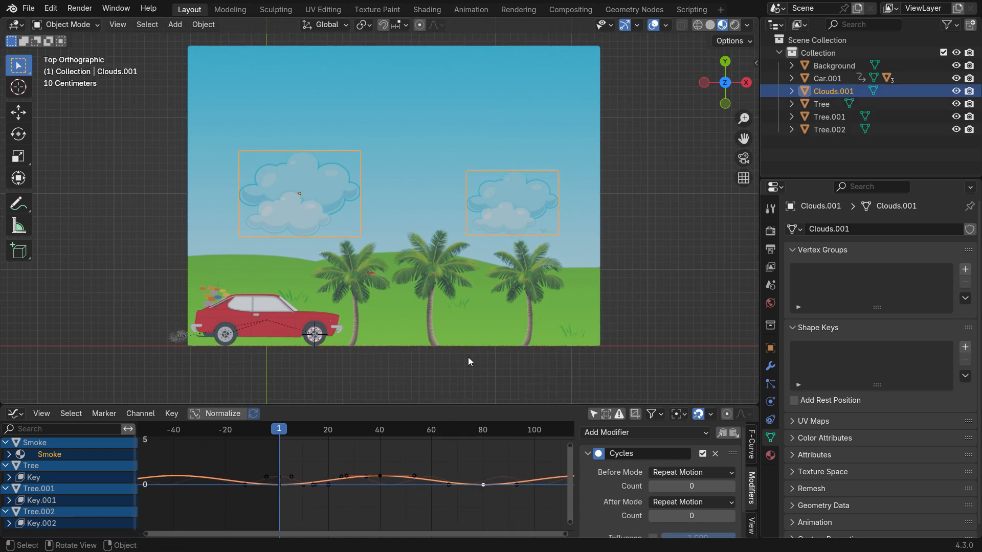
pyautogui.press('k')
pyautogui.click(648, 180)
# - At frame 202, move the clouds about -0.986 m along X and insert a location keyframe
pyautogui.scroll(-2, 207, 483)
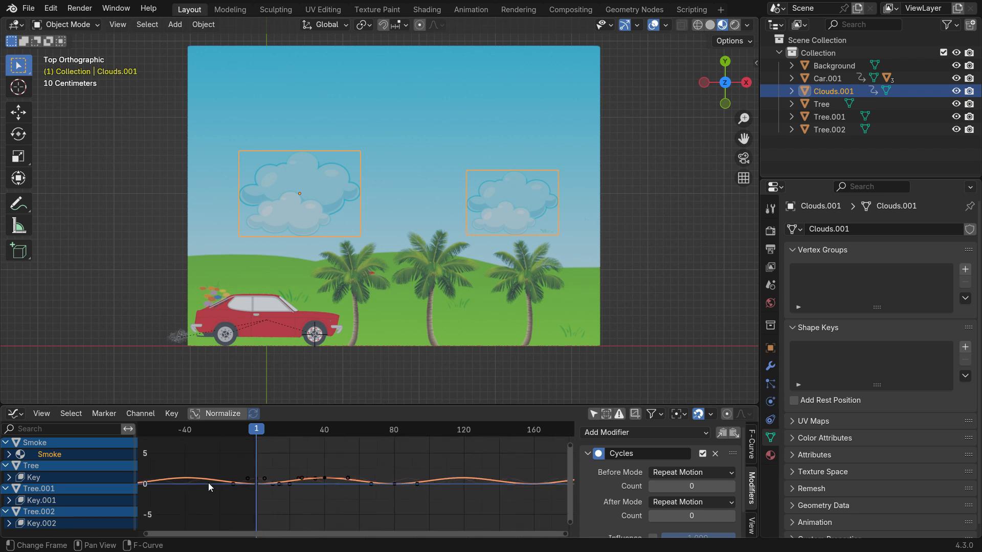
pyautogui.scroll(-3, 208, 482)
pyautogui.moveTo(228, 439); pyautogui.dragTo(418, 446)
pyautogui.press('g')
pyautogui.press('x')
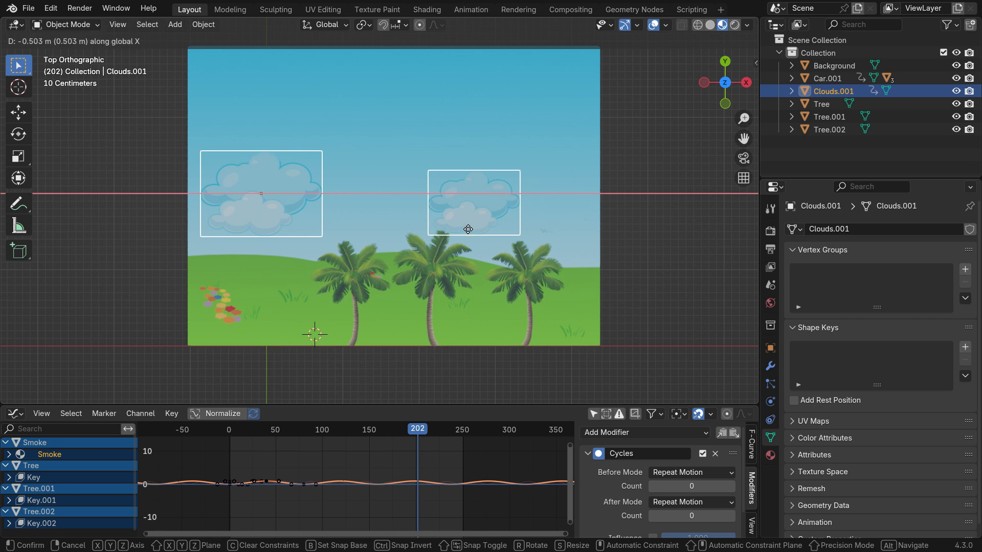
pyautogui.click(432, 236)
pyautogui.press('i')
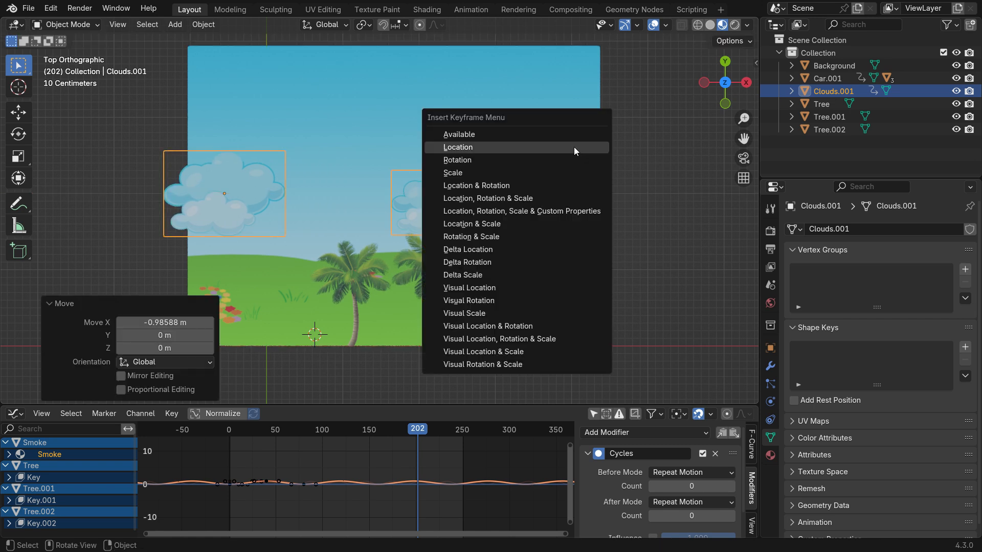
pyautogui.click(574, 147)
# - Play the animation from frame 1 to check the clouds' drift, and return to the first frame
pyautogui.hotkey('shift', 'Left')
pyautogui.press('space')
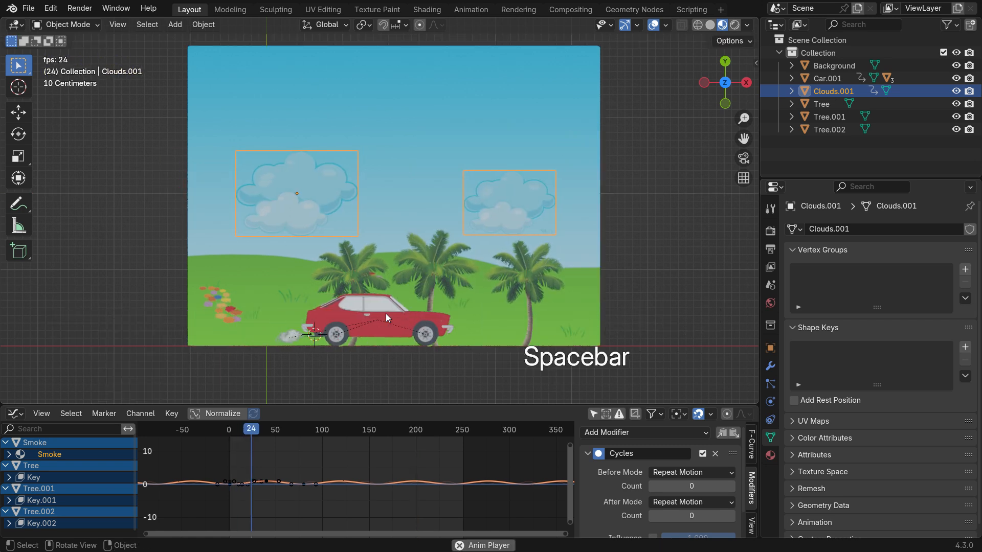
pyautogui.hotkey('shift', 'Left')
pyautogui.press('space')
pyautogui.press('space')
pyautogui.hotkey('shift', 'Left')
# - Switch the animation editor to the Timeline, set the clouds' keyframe interpolation to Linear, and play the result
pyautogui.click(15, 413)
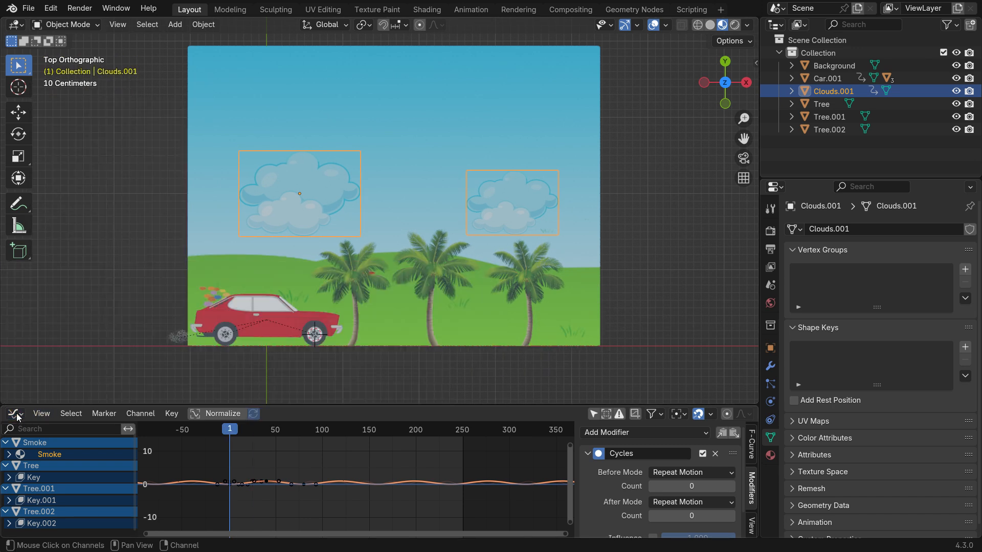
pyautogui.click(15, 413)
pyautogui.click(193, 302)
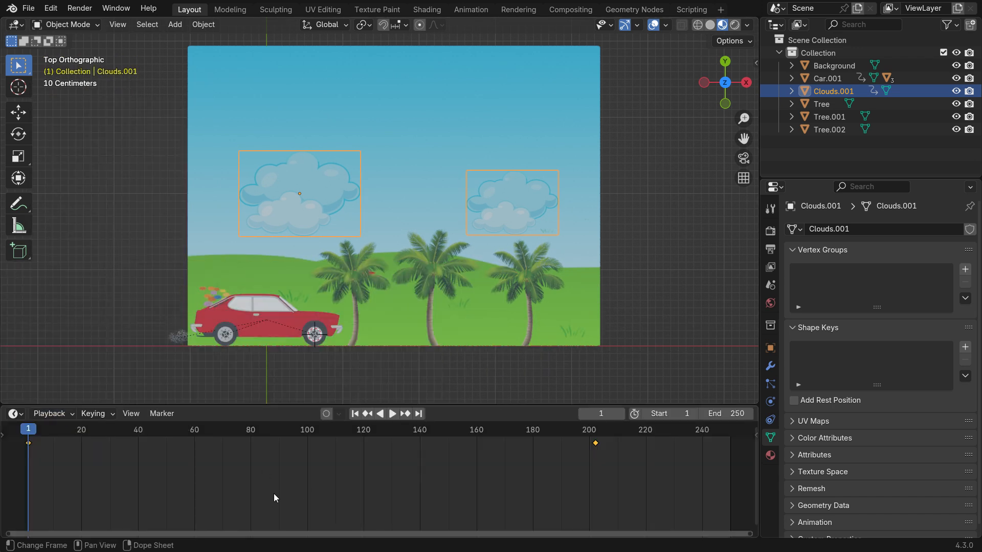
pyautogui.press('t')
pyautogui.click(85, 475)
pyautogui.click(392, 413)
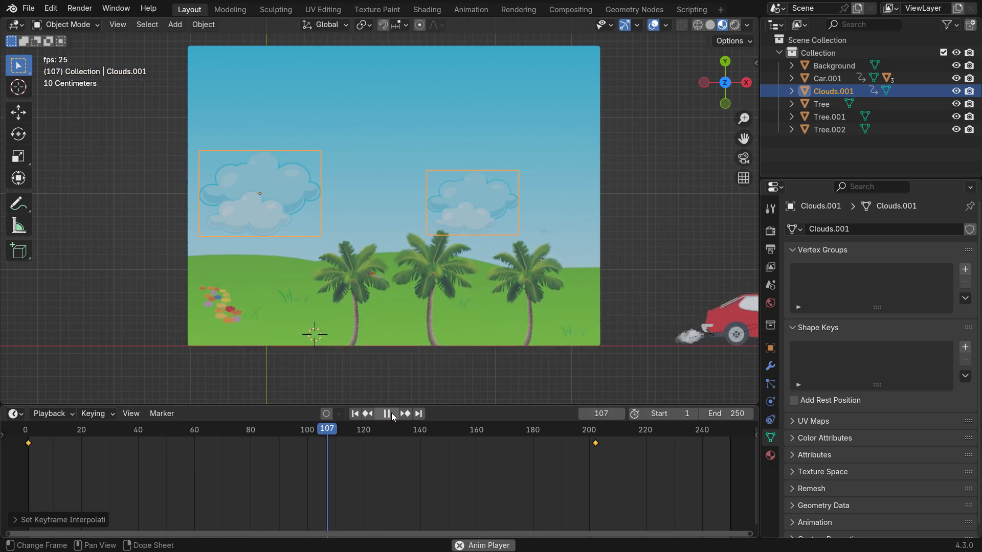
# - Return to frame 1 and add a camera to the scene
pyautogui.click(355, 414)
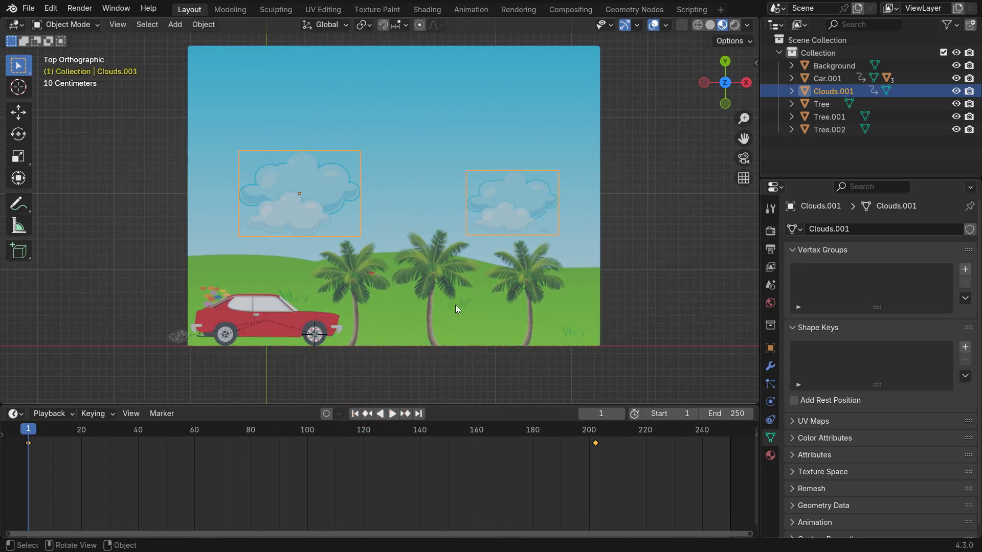
pyautogui.click(175, 25)
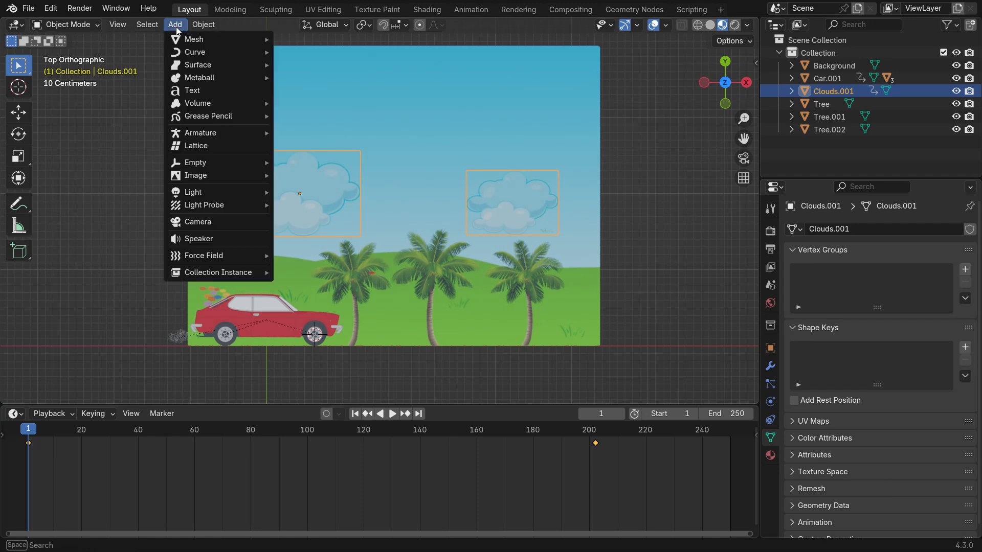
pyautogui.click(247, 222)
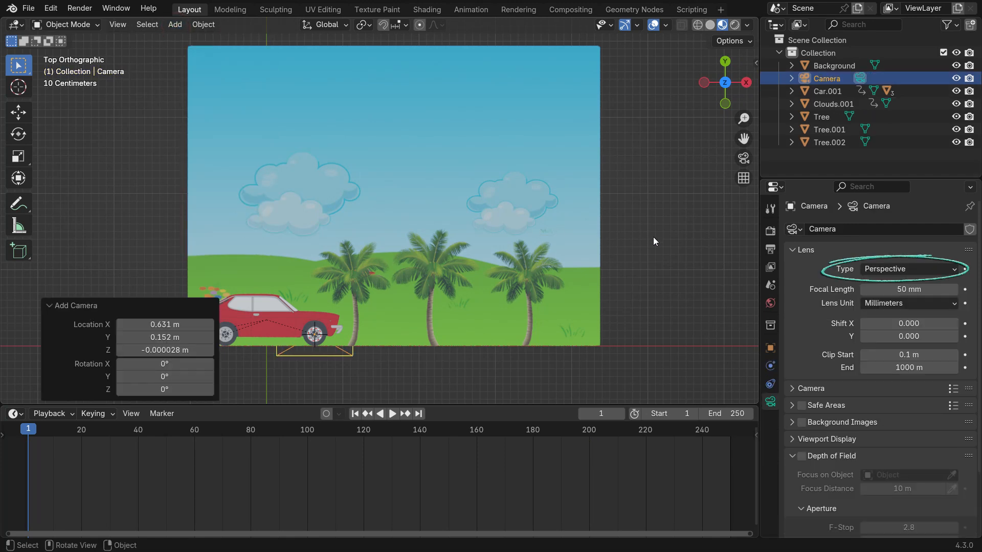
# - Set the camera's lens type to Orthographic and align the camera to the current top view
pyautogui.click(928, 267)
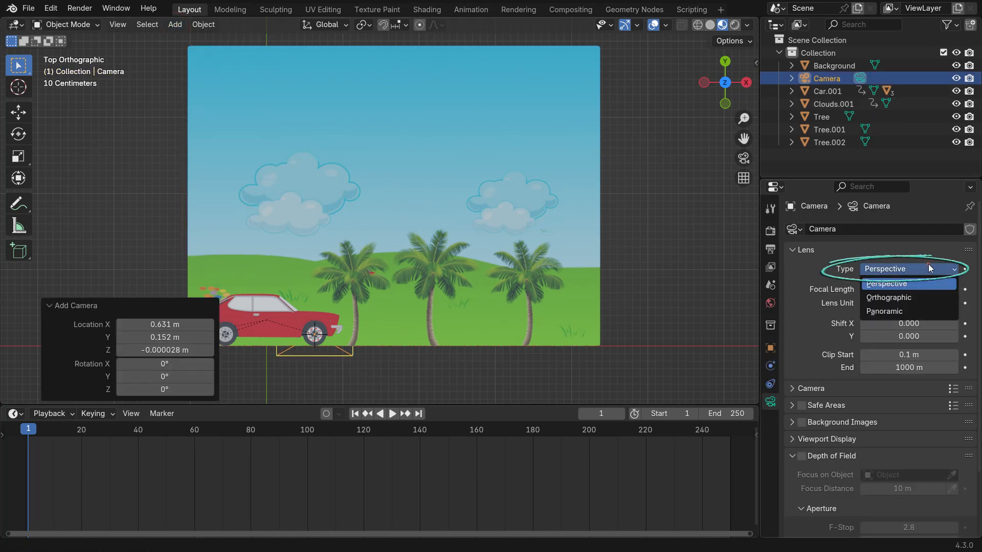
pyautogui.click(906, 298)
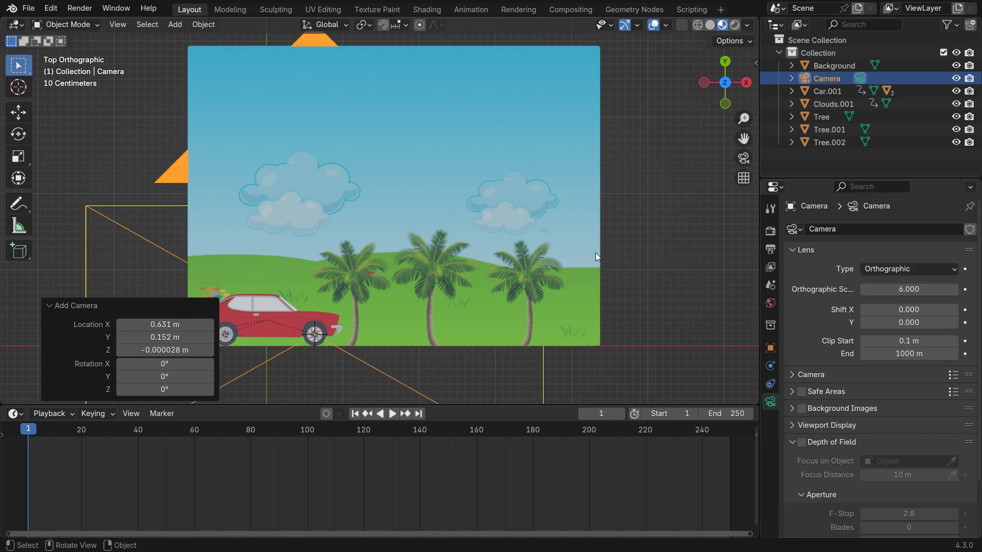
pyautogui.press('ctrl+alt+KP_0')
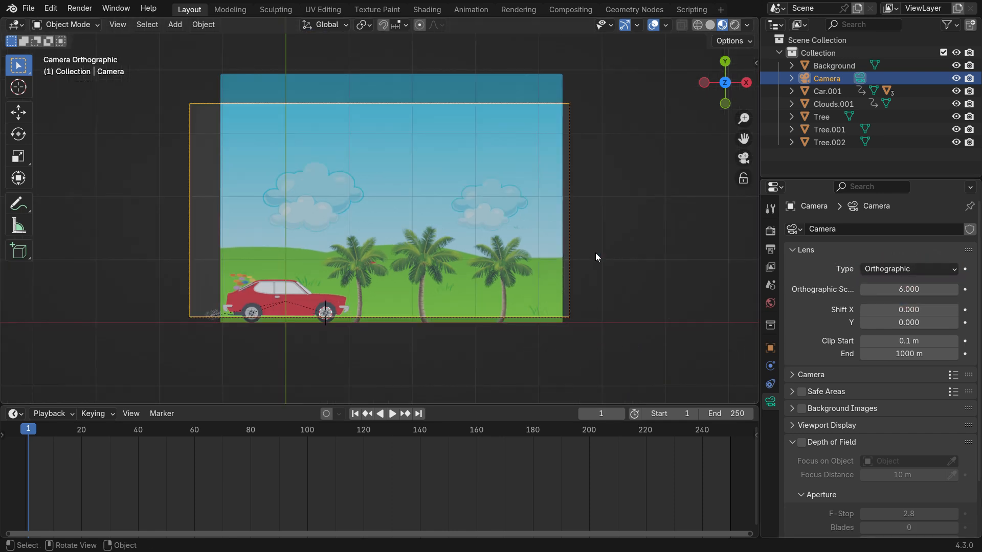
# - Set the camera's orthographic scale to 4.5, Shift X to 0.140 and Shift Y to -0.122 to fit the background's lower part
pyautogui.moveTo(908, 310)
pyautogui.mouseDown()
pyautogui.moveTo(892, 310)
pyautogui.moveTo(921, 310)
pyautogui.mouseUp()
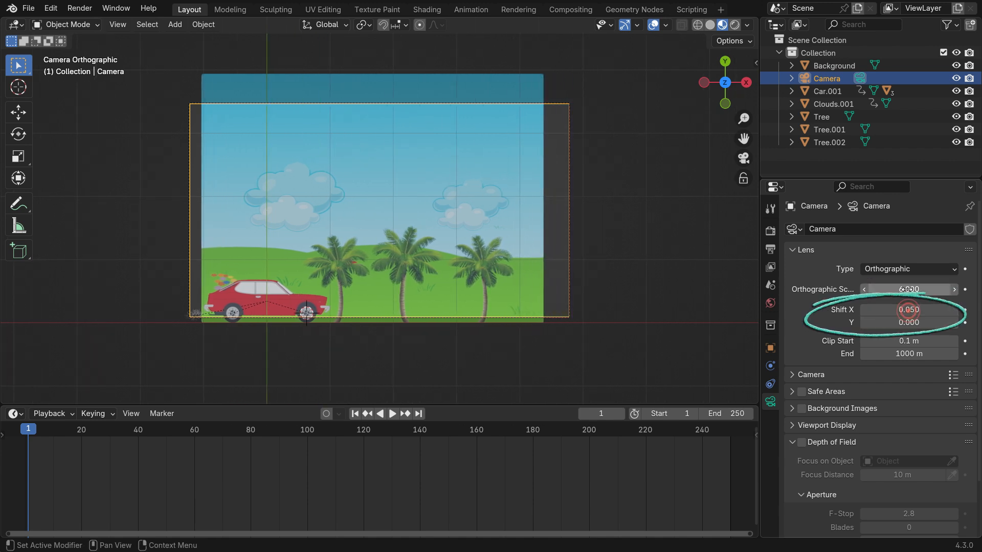
pyautogui.moveTo(909, 290)
pyautogui.mouseDown()
pyautogui.moveTo(865, 290)
pyautogui.moveTo(934, 310)
pyautogui.moveTo(871, 323)
pyautogui.mouseUp()
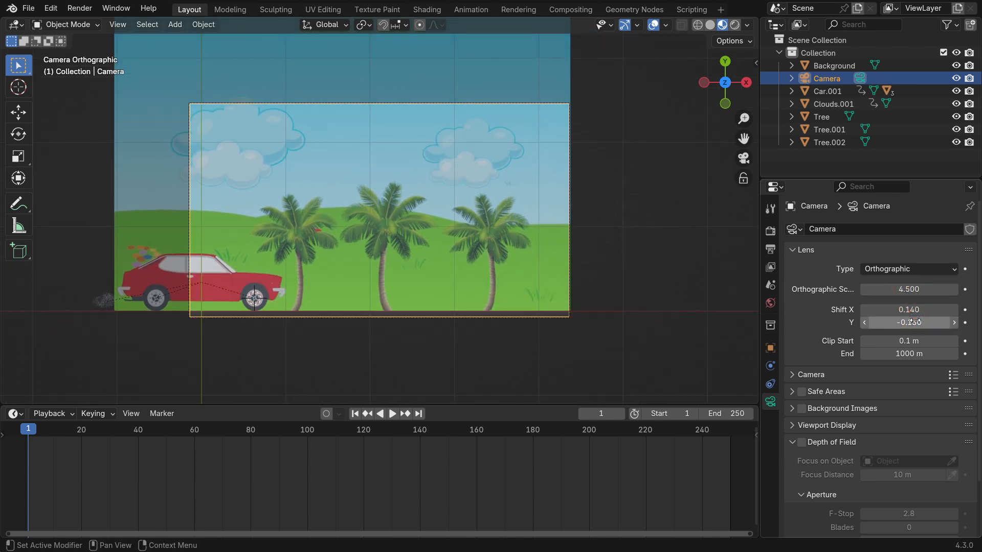
pyautogui.scroll(2, 578, 216)
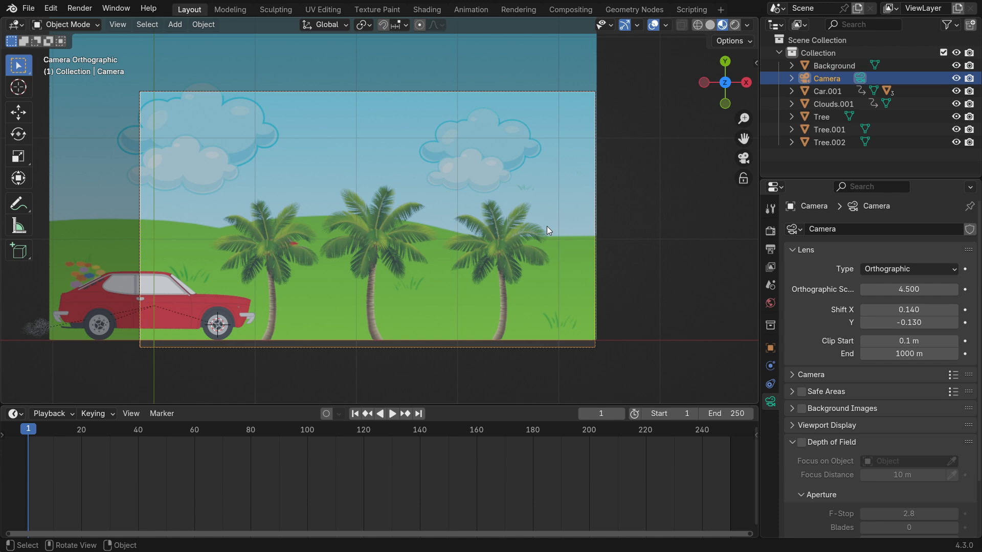
pyautogui.keyDown('shift'); pyautogui.moveTo(899, 324); pyautogui.dragTo(935, 324); pyautogui.keyUp('shift')
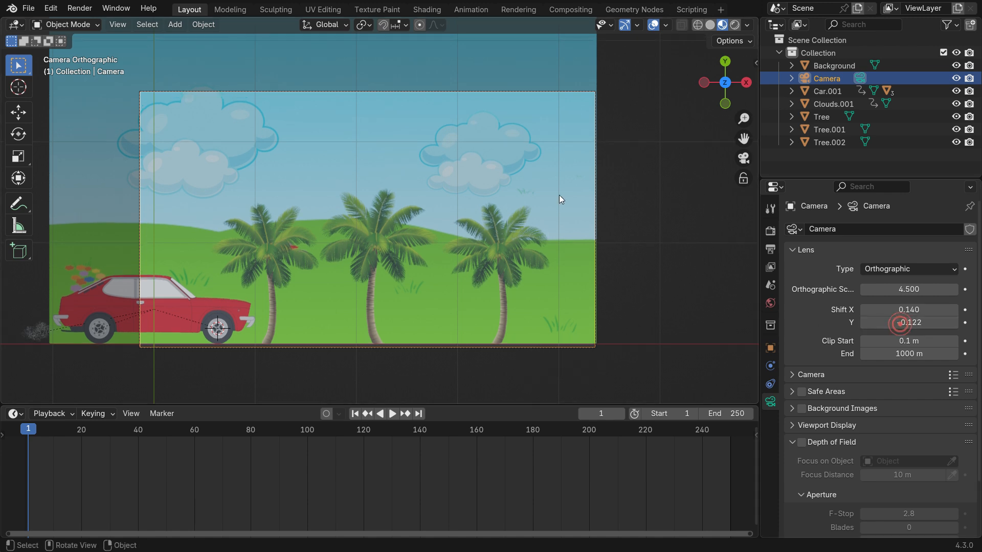
pyautogui.scroll(-2, 560, 195)
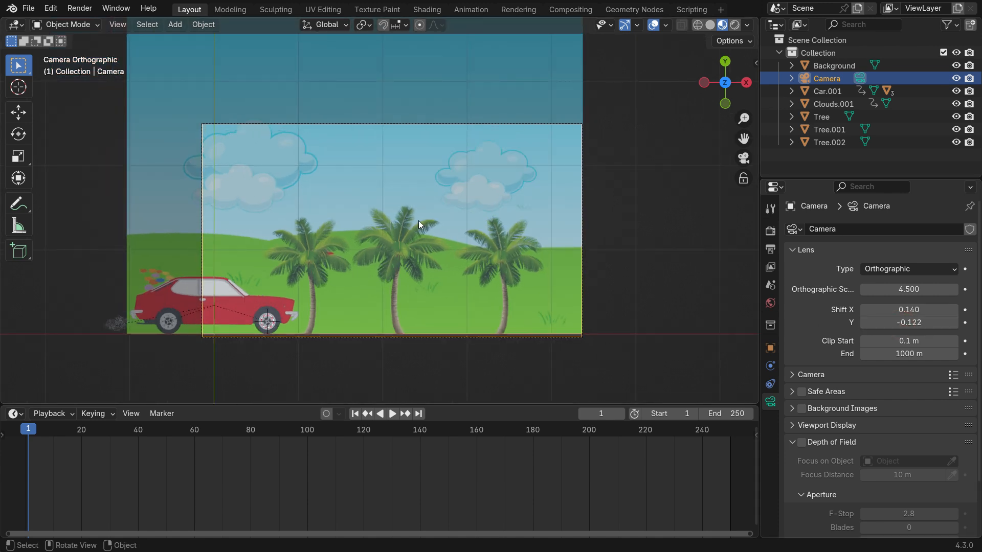
# - Show the viewport in Rendered shading and switch the render engine from Cycles to EEVEE
pyautogui.press('z')
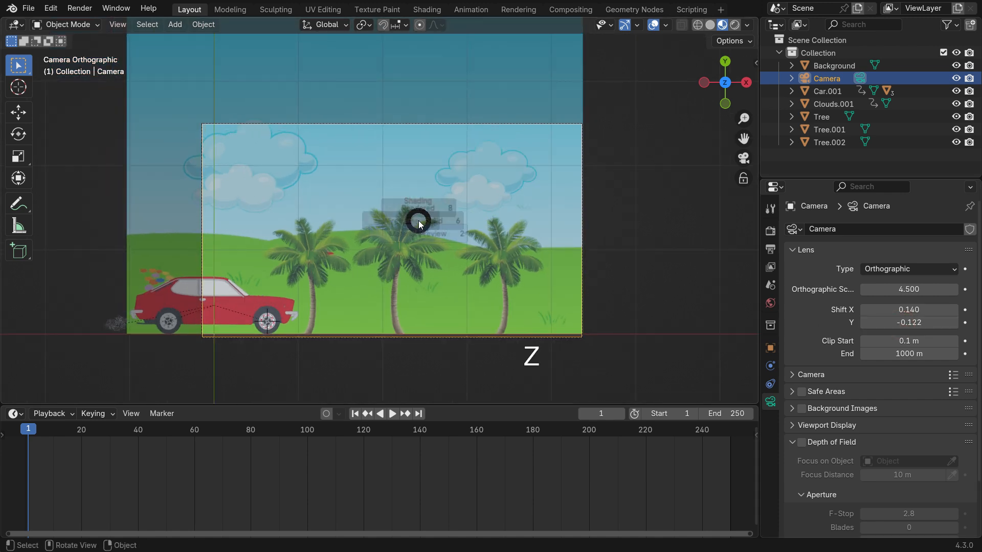
pyautogui.click(411, 142)
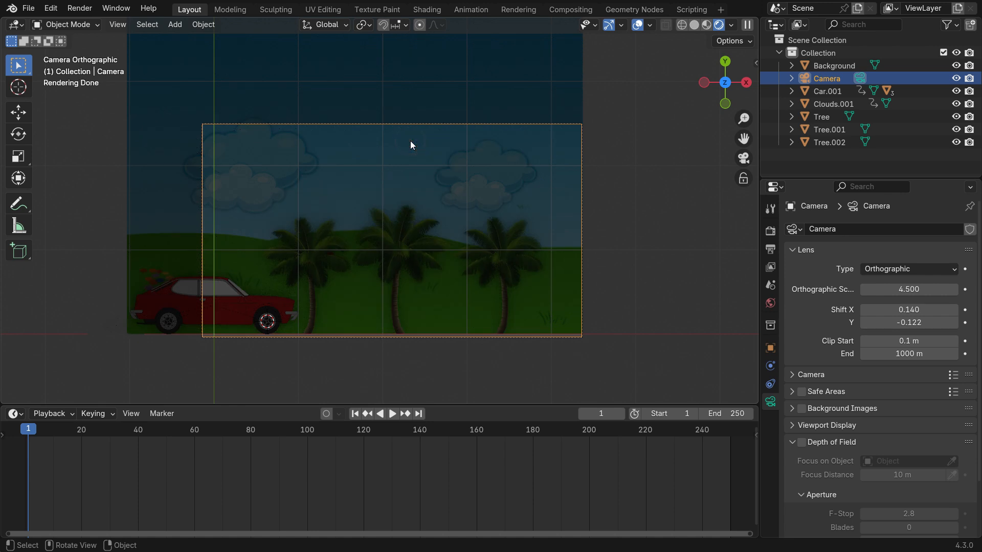
pyautogui.click(770, 231)
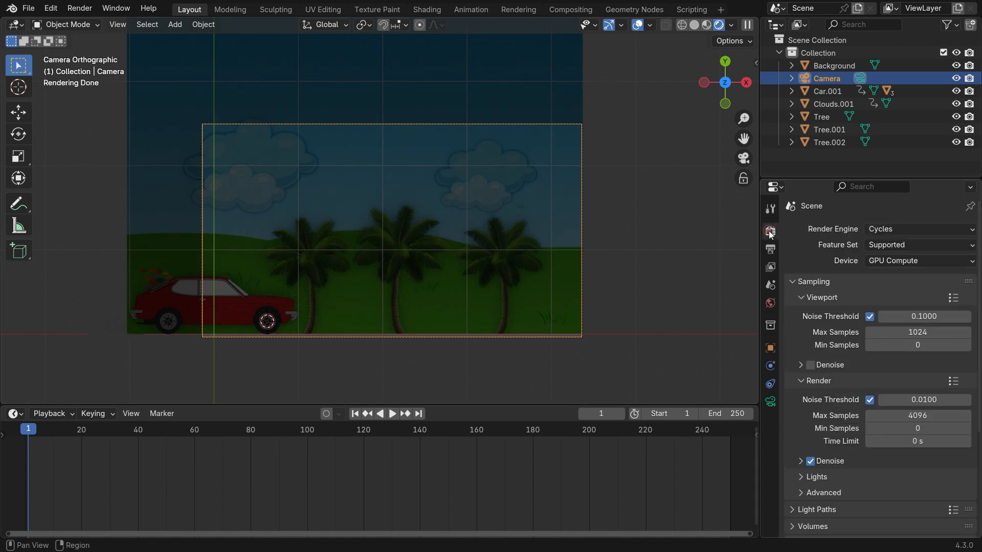
pyautogui.click(901, 230)
pyautogui.click(889, 245)
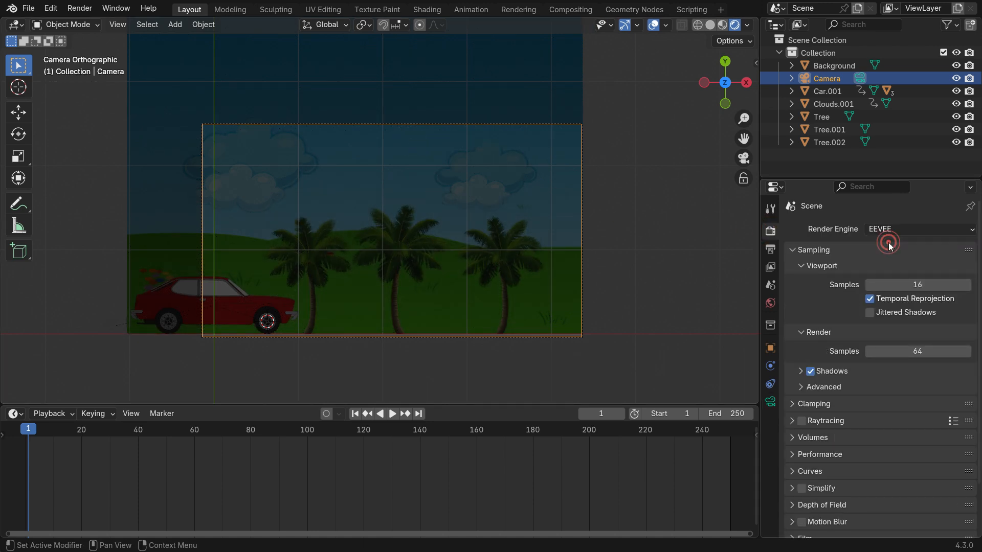
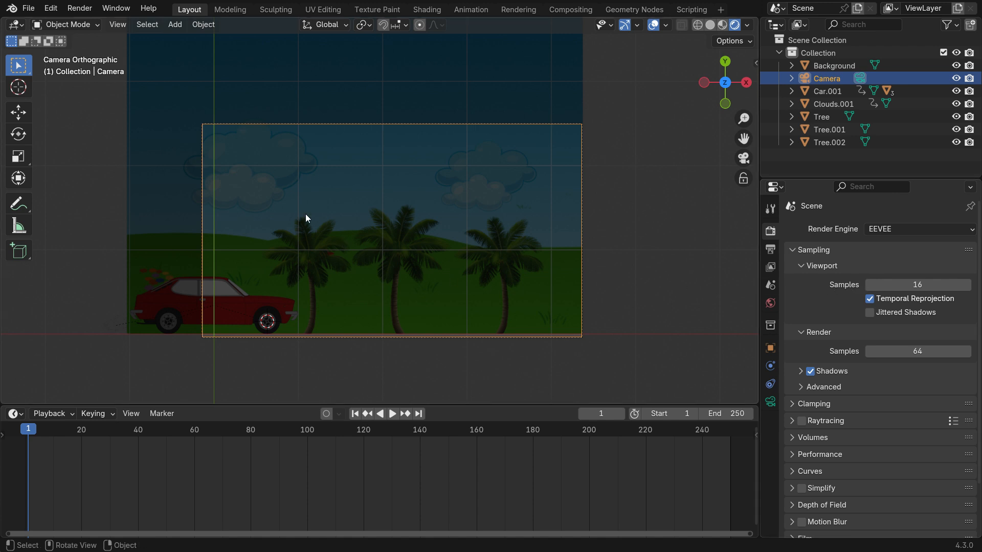
# - Add an area light, move it over the middle palm's crown and scale it up to span the camera frame
pyautogui.click(172, 26)
pyautogui.moveTo(222, 193)
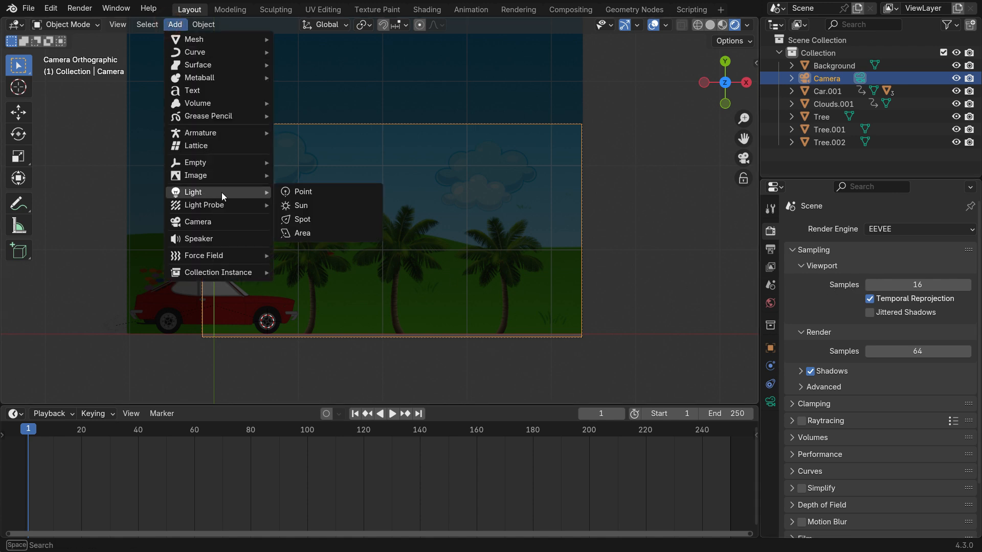
pyautogui.click(340, 233)
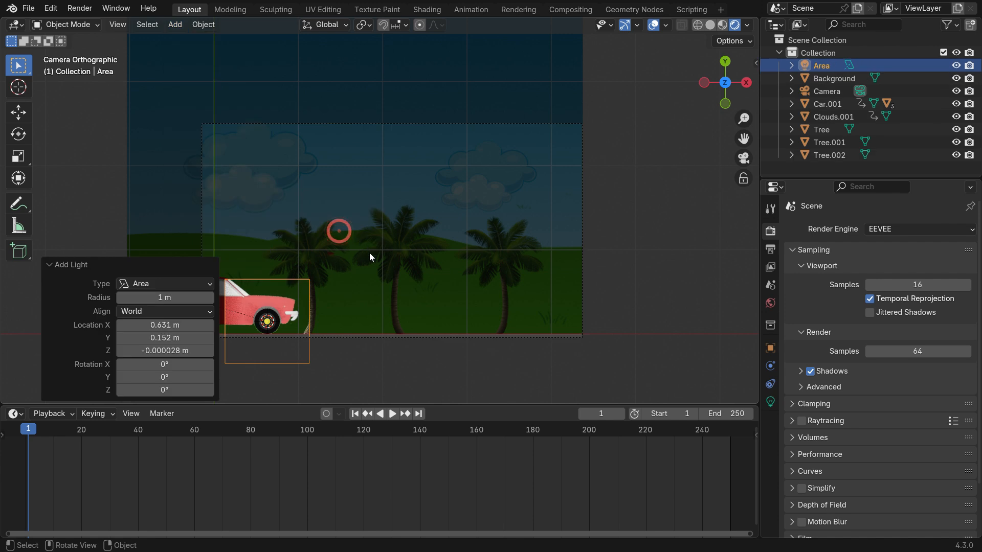
pyautogui.click(56, 265)
pyautogui.press('g')
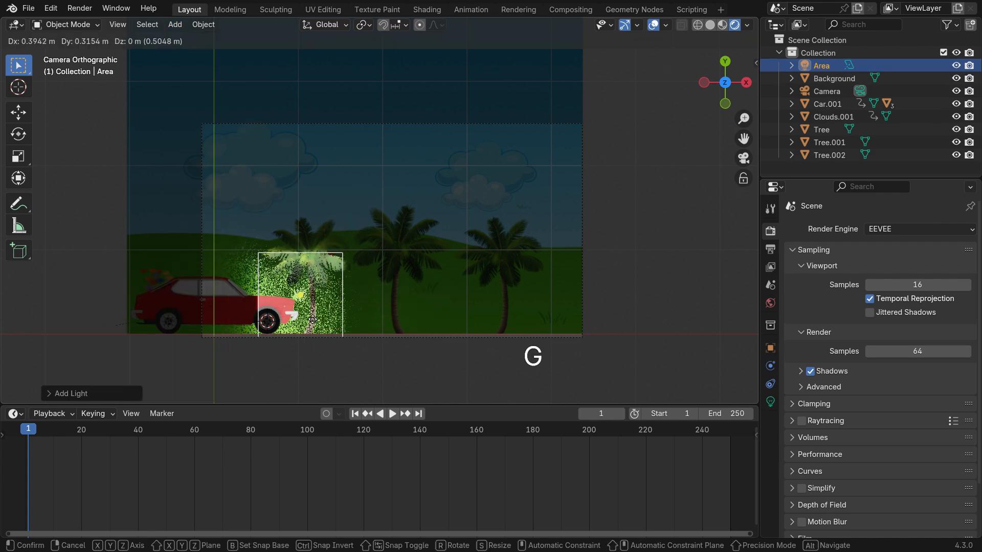
pyautogui.click(409, 256)
pyautogui.press('s')
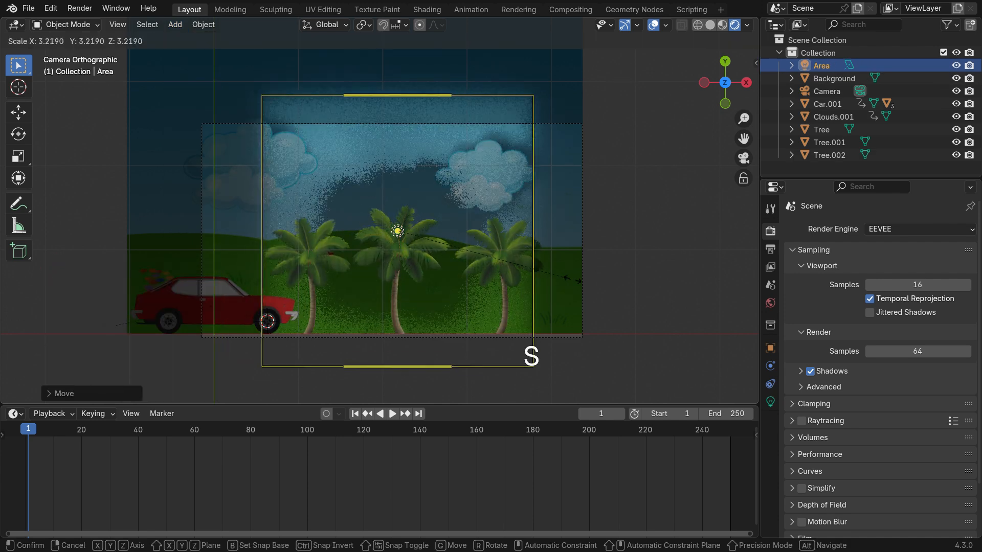
pyautogui.click(653, 285)
# - Set the area light's power to 100 W and turn off its shadow
pyautogui.click(770, 401)
pyautogui.doubleClick(915, 314)
pyautogui.write('100')
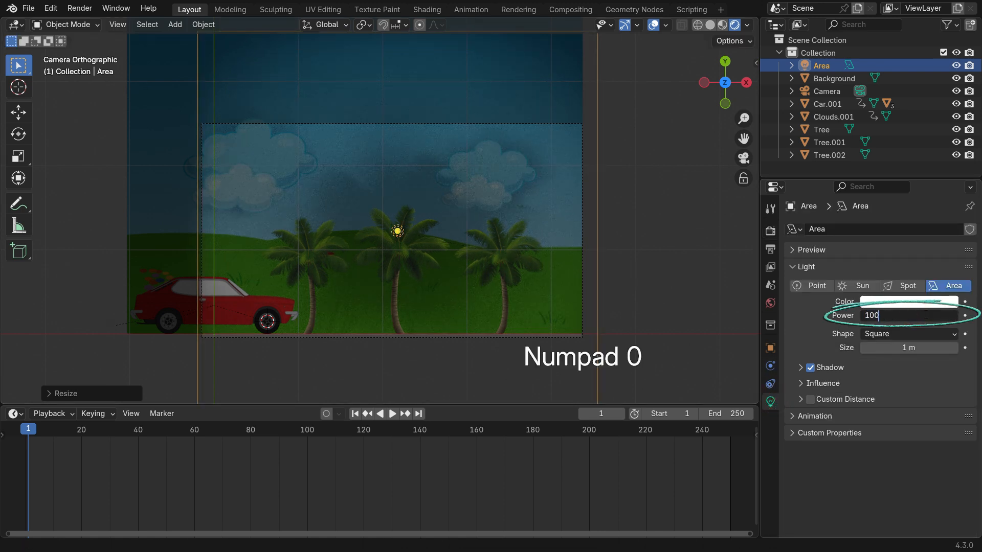
pyautogui.press('Return')
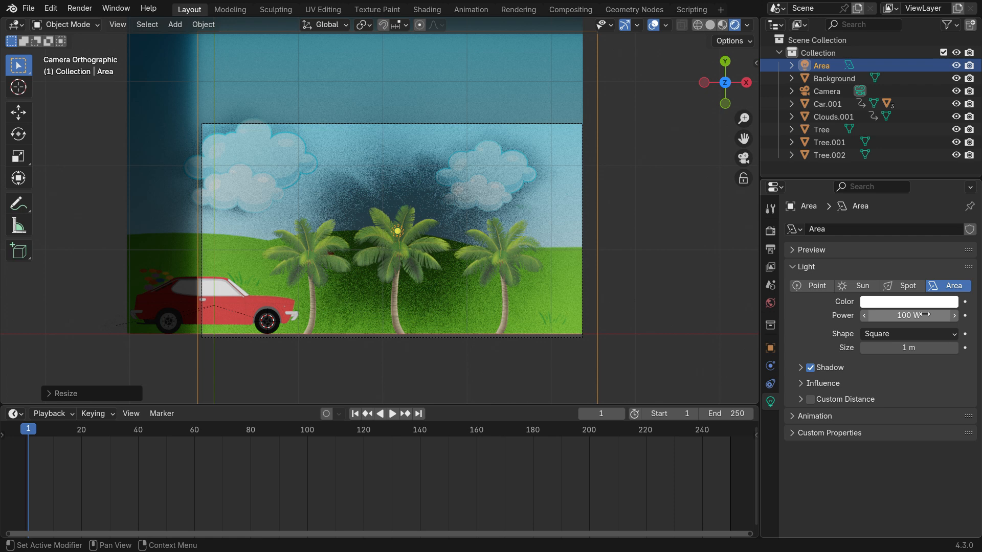
pyautogui.click(809, 368)
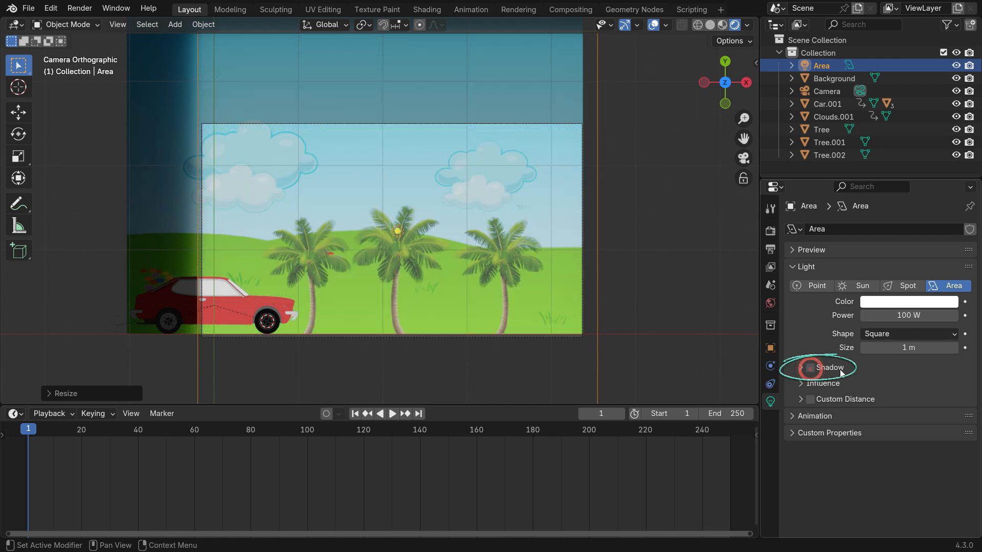
pyautogui.scroll(1, 379, 223)
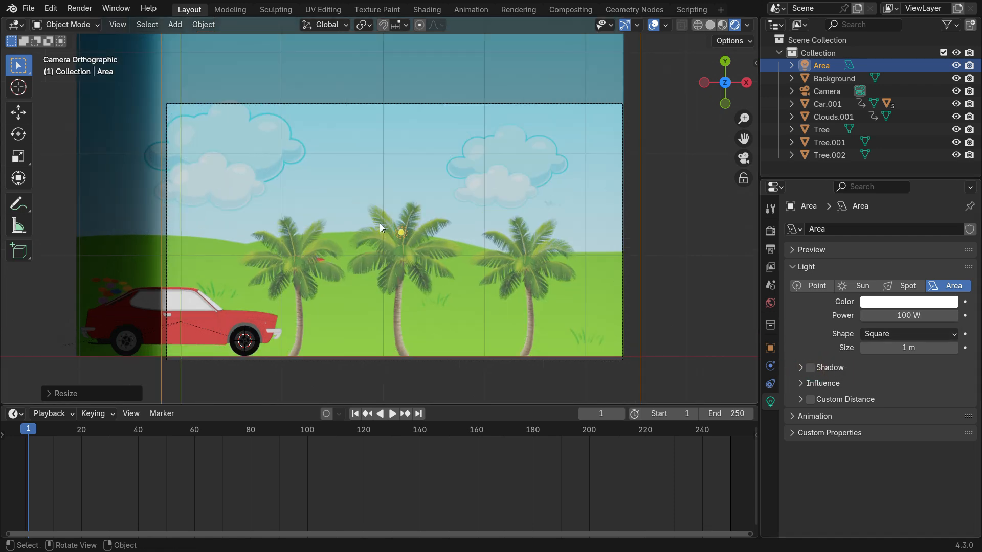
# - Enable EEVEE raytracing and set the color management view transform to Standard
pyautogui.click(770, 230)
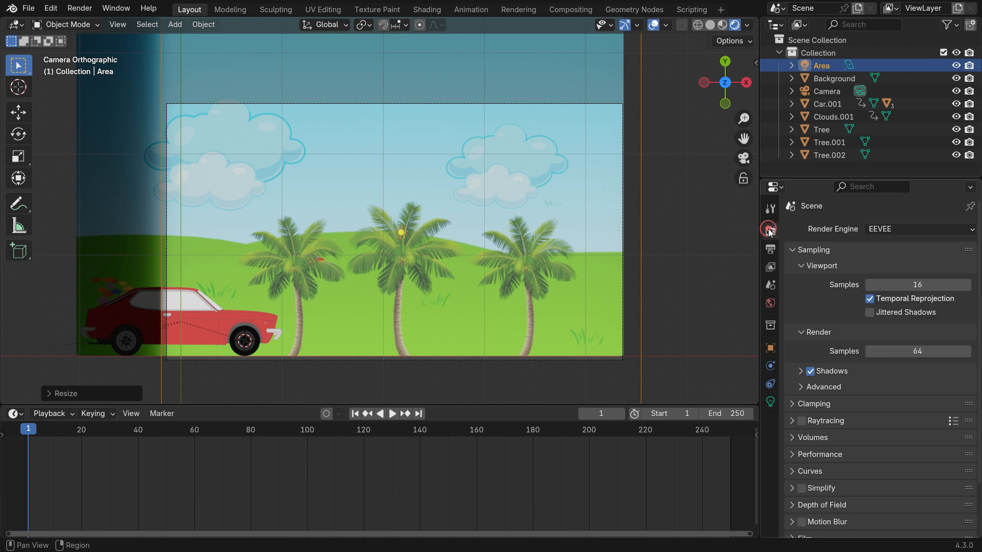
pyautogui.scroll(-3, 866, 320)
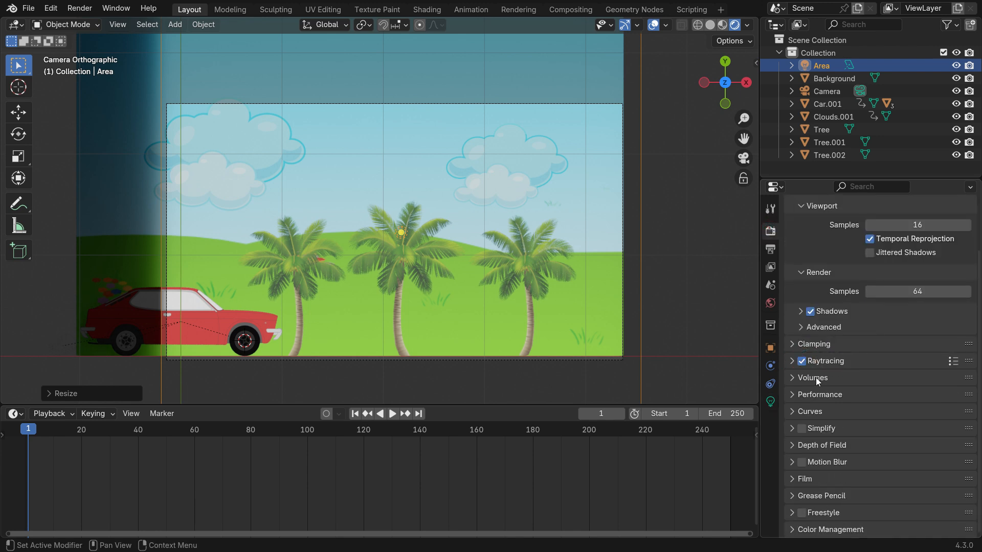
pyautogui.click(819, 530)
pyautogui.scroll(-7, 816, 526)
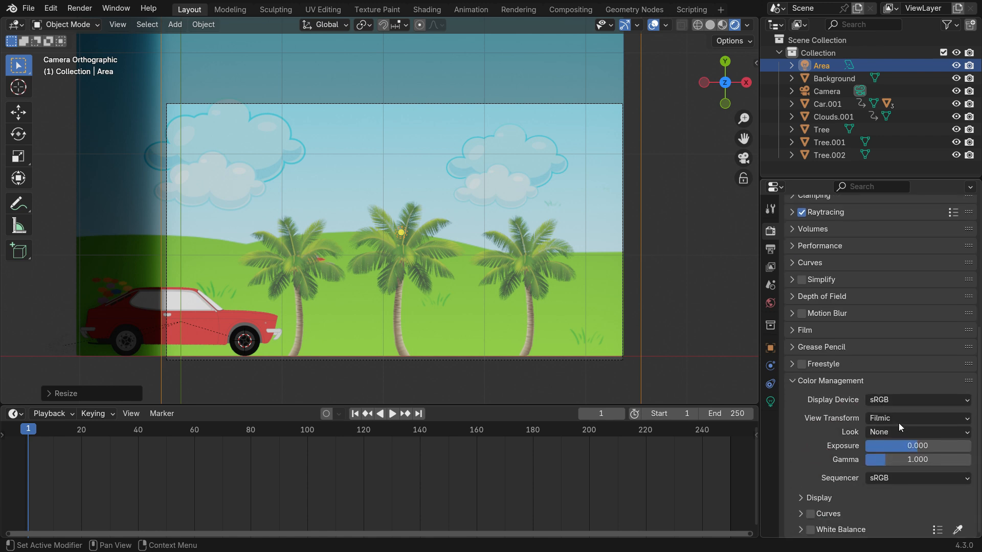
pyautogui.click(918, 397)
pyautogui.click(919, 397)
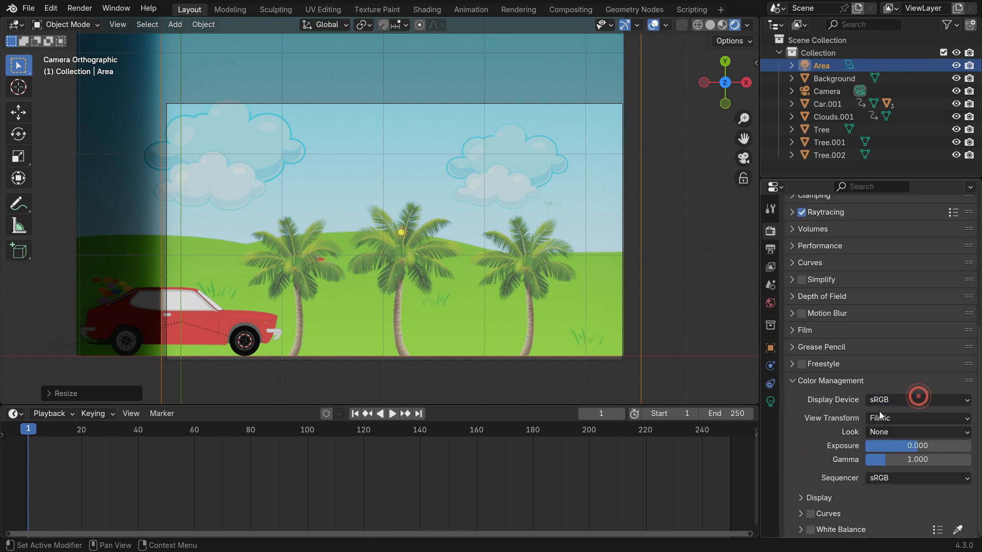
pyautogui.click(915, 419)
pyautogui.click(917, 431)
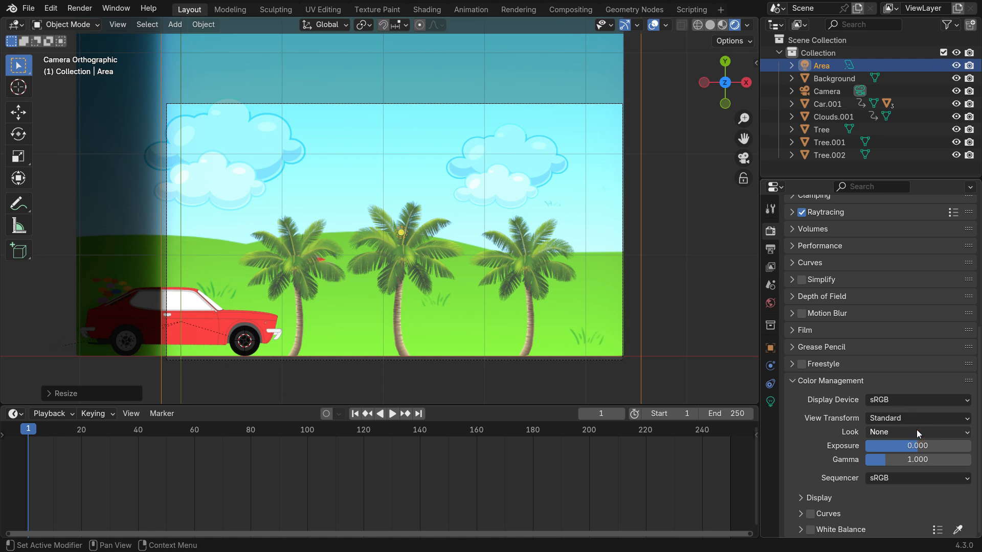
# - Set the color management look to Medium Contrast and the exposure to -0.5
pyautogui.click(903, 431)
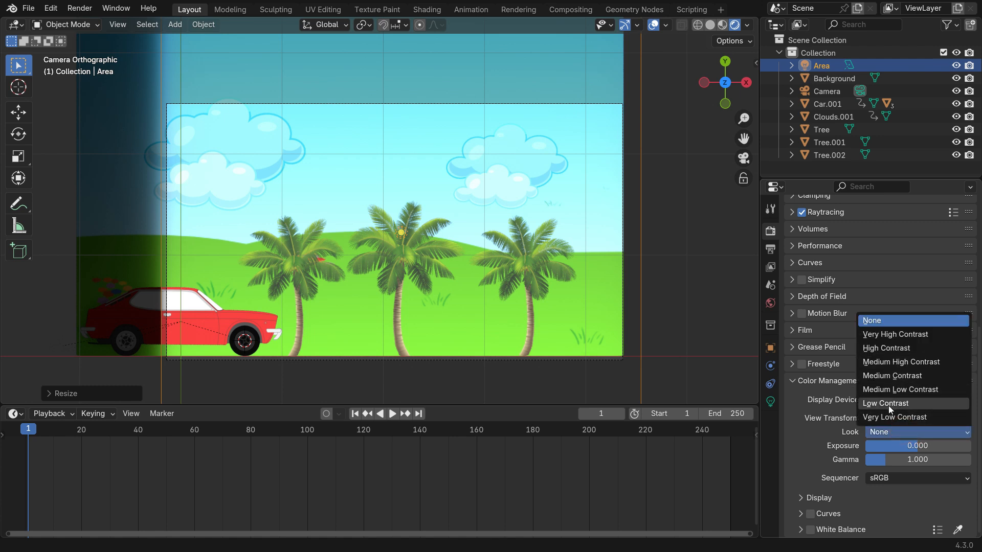
pyautogui.click(912, 375)
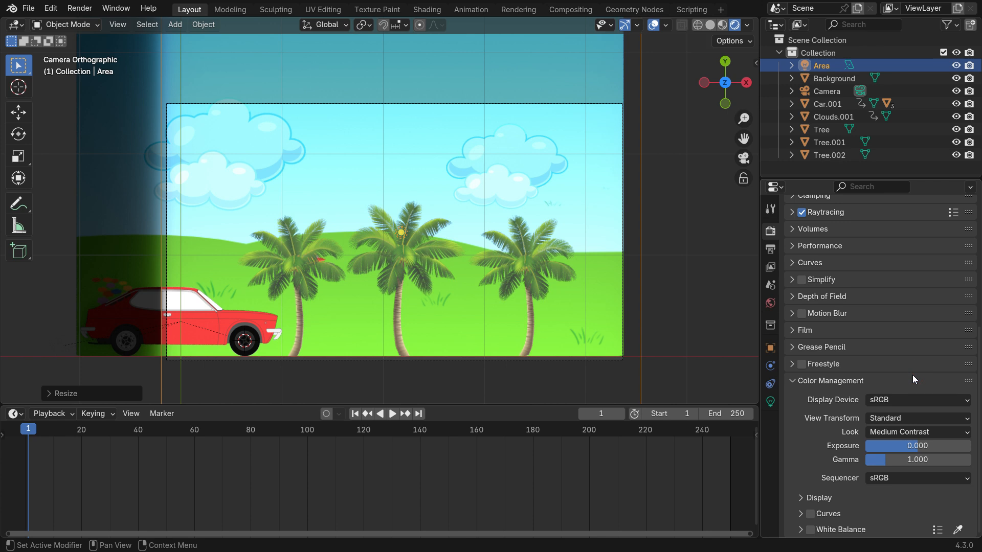
pyautogui.click(926, 445)
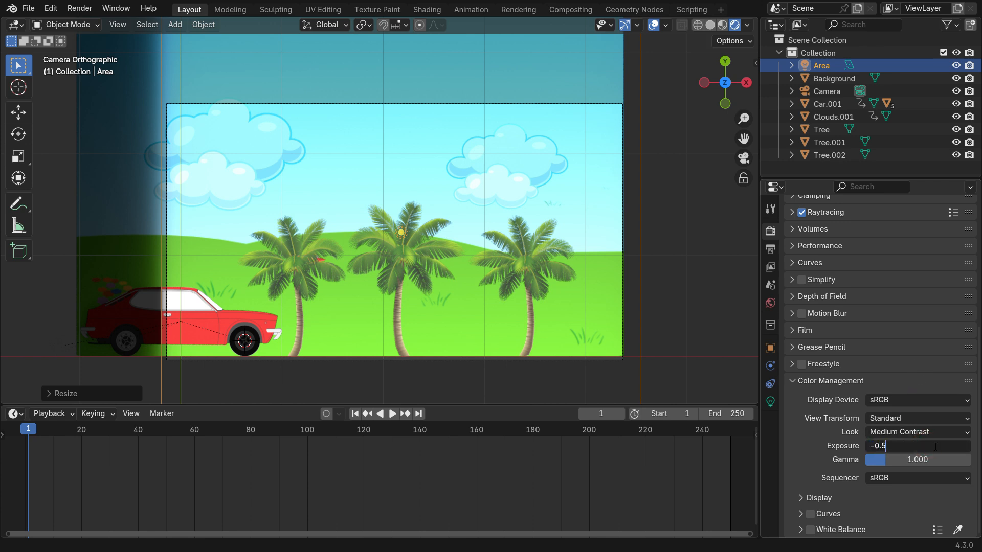
pyautogui.write('-0.5')
pyautogui.press('Return')
# - Play the animation to check the lit scene, stop it, and go to frame 42
pyautogui.click(392, 415)
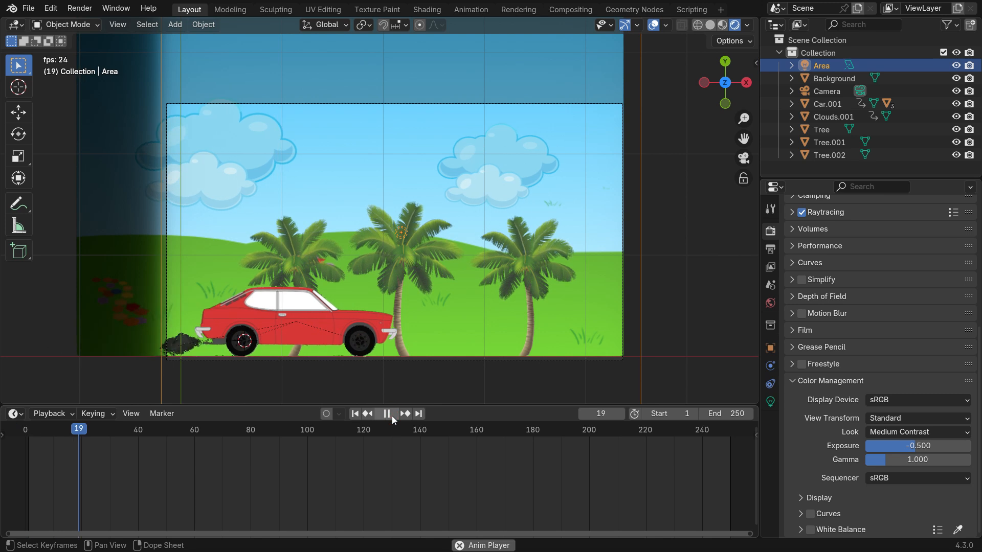
pyautogui.click(392, 415)
pyautogui.moveTo(199, 432); pyautogui.dragTo(142, 466)
# - Move the smoke behind the car along global Z by about -0.008 m
pyautogui.scroll(3, 432, 349)
pyautogui.moveTo(348, 365); pyautogui.dragTo(355, 327, button='middle')
pyautogui.scroll(3, 395, 350)
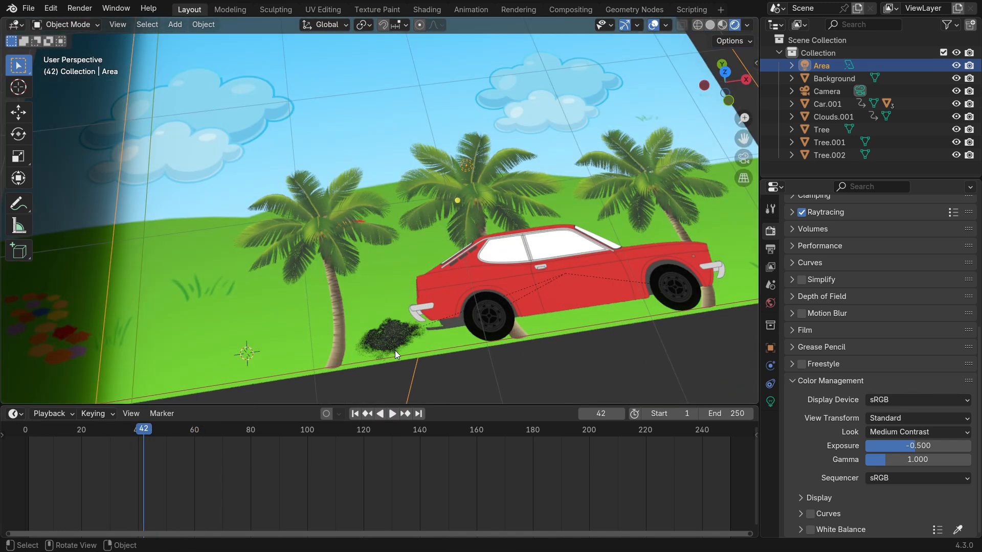
pyautogui.scroll(2, 395, 351)
pyautogui.click(395, 350)
pyautogui.press('g')
pyautogui.press('z')
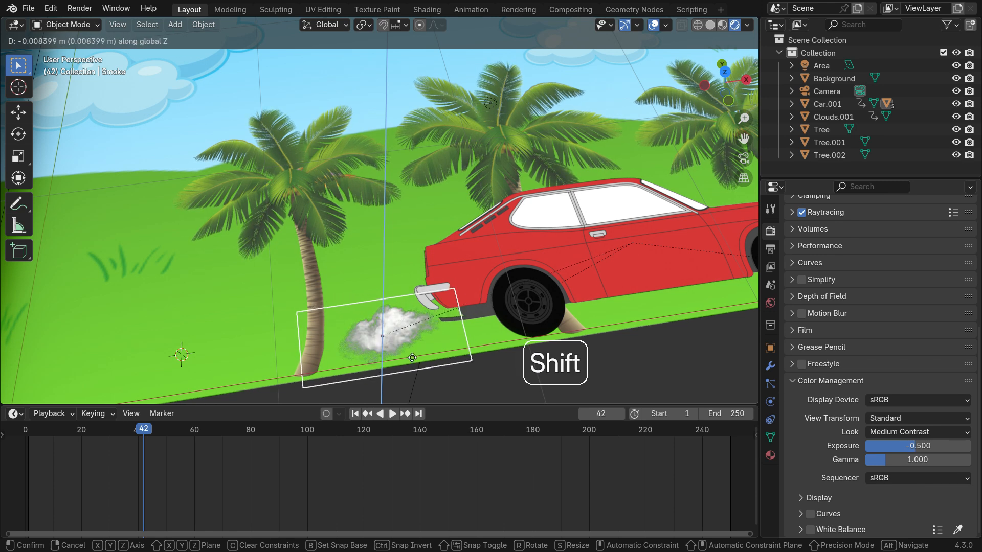
pyautogui.click(412, 358)
# - Move the car's rear wheel very slightly along global Z to correct its black shading
pyautogui.scroll(-3, 419, 354)
pyautogui.scroll(3, 448, 340)
pyautogui.click(438, 347)
pyautogui.scroll(3, 438, 351)
pyautogui.press('g')
pyautogui.press('z')
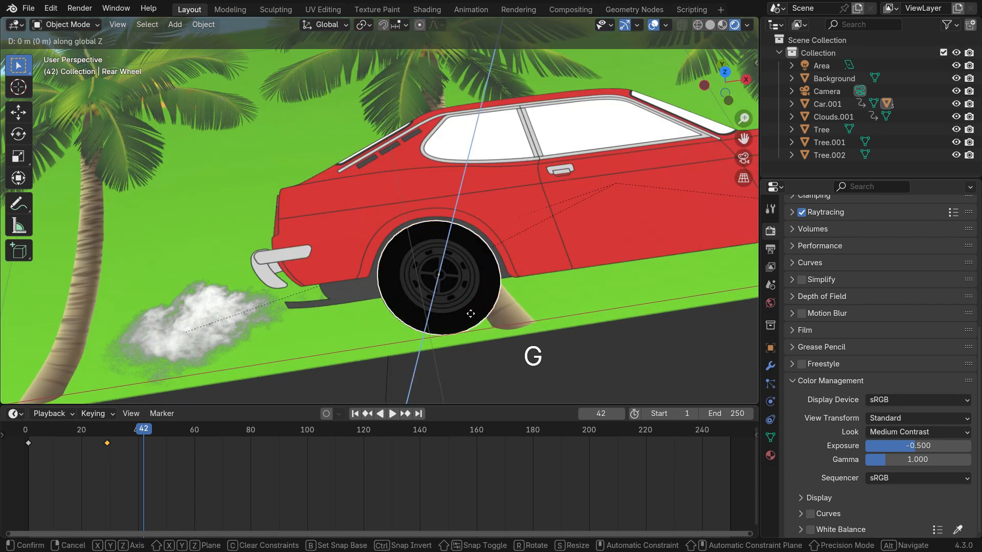
pyautogui.press('shift')
pyautogui.click(431, 329)
# - Move the car's front wheel very slightly along global Z to correct its black shading
pyautogui.scroll(-4, 431, 330)
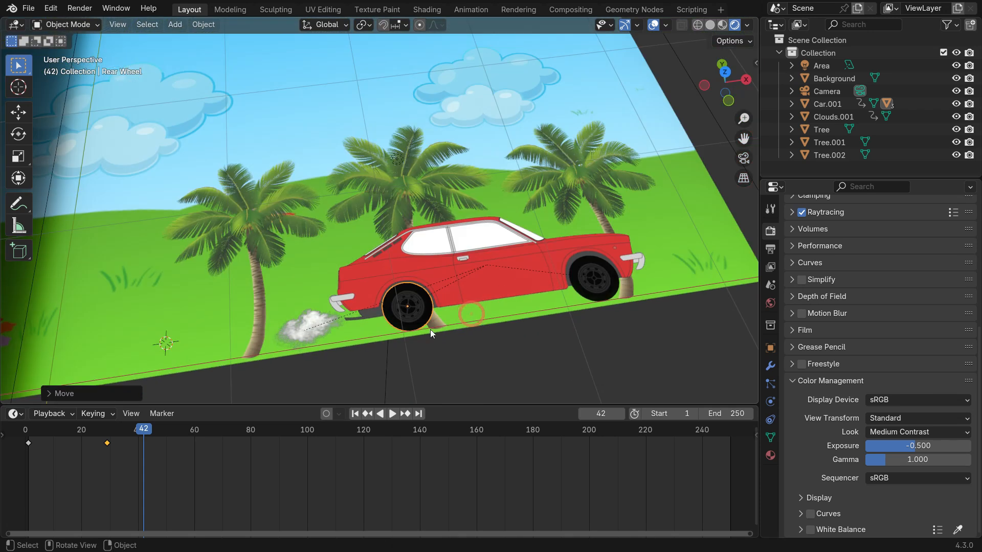
pyautogui.scroll(3, 605, 279)
pyautogui.click(632, 290)
pyautogui.press('g')
pyautogui.press('z')
pyautogui.press('shift')
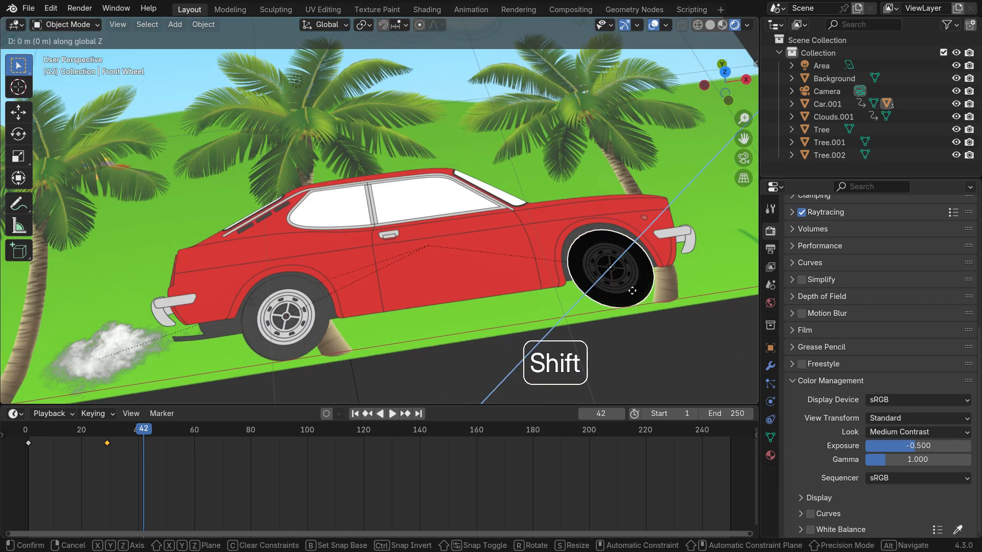
pyautogui.click(628, 297)
pyautogui.scroll(-3, 507, 330)
# - In the camera view, nudge the car's rear wheel along global Z again to correct its black shading
pyautogui.press('KP_0')
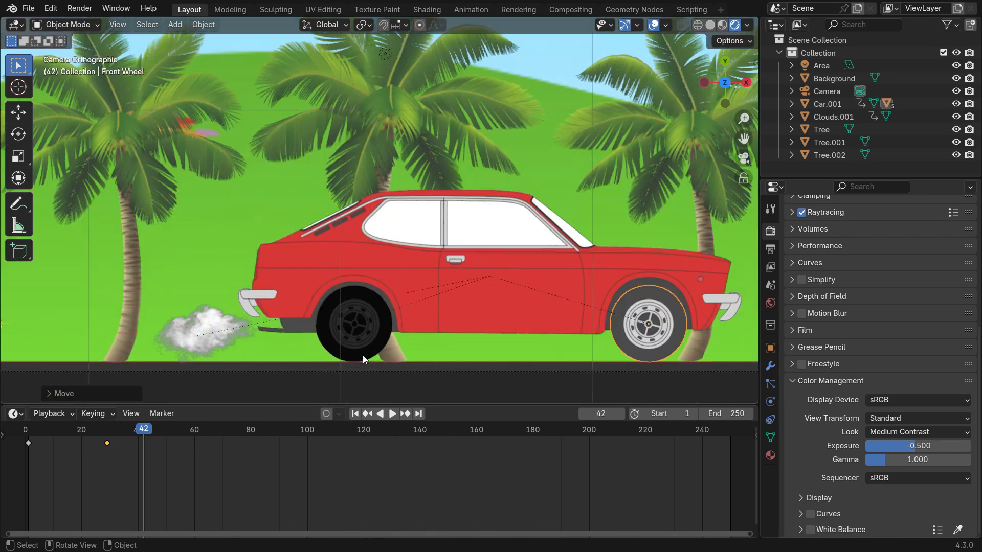
pyautogui.scroll(1, 363, 356)
pyautogui.click(372, 337)
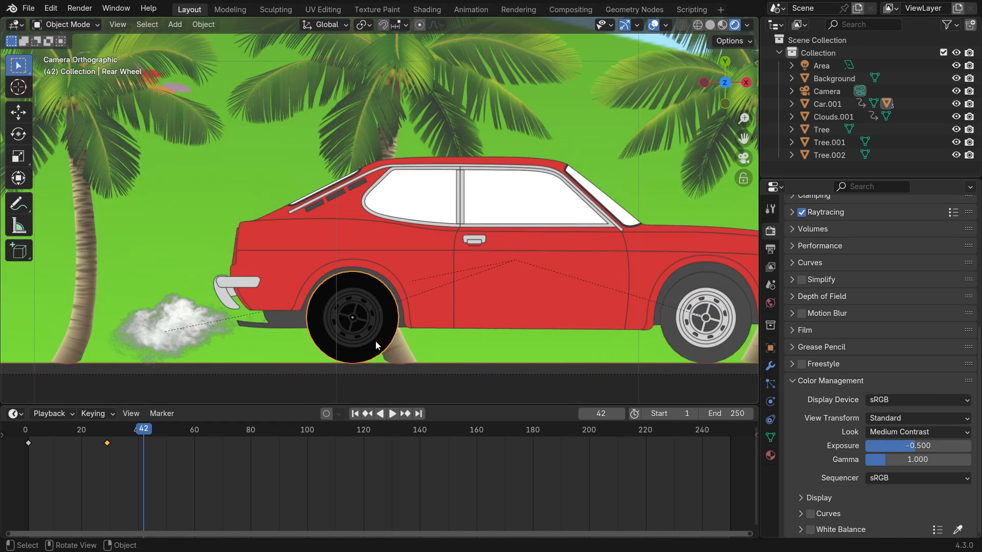
pyautogui.press('g')
pyautogui.press('z')
pyautogui.press('shift')
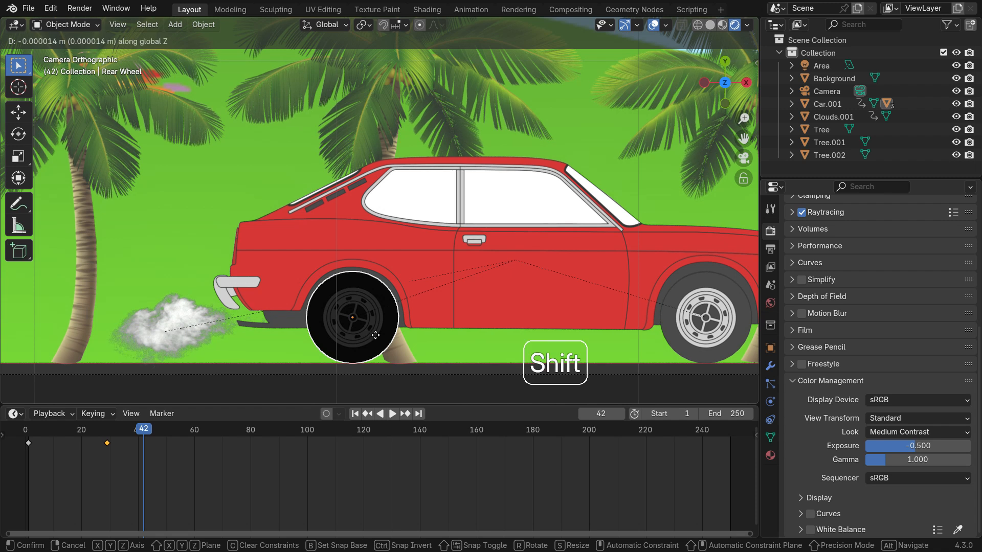
pyautogui.click(319, 339)
pyautogui.scroll(-1, 318, 338)
pyautogui.scroll(-2, 507, 354)
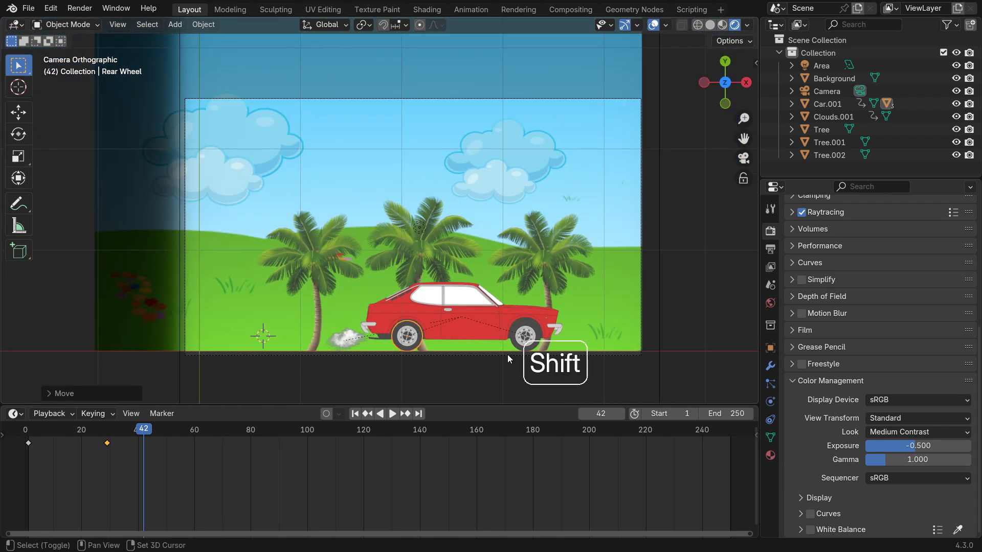
# - Play the animation from the start several times to check the wheels and smoke, and return to frame 1
pyautogui.hotkey('shift', 'Left')
pyautogui.press('space')
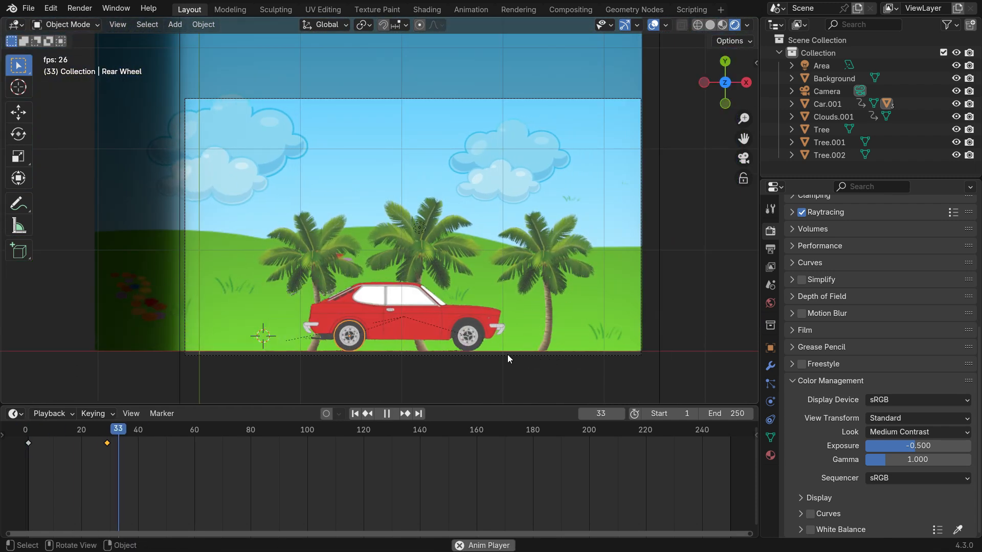
pyautogui.press('space')
pyautogui.scroll(3, 431, 351)
pyautogui.press('space')
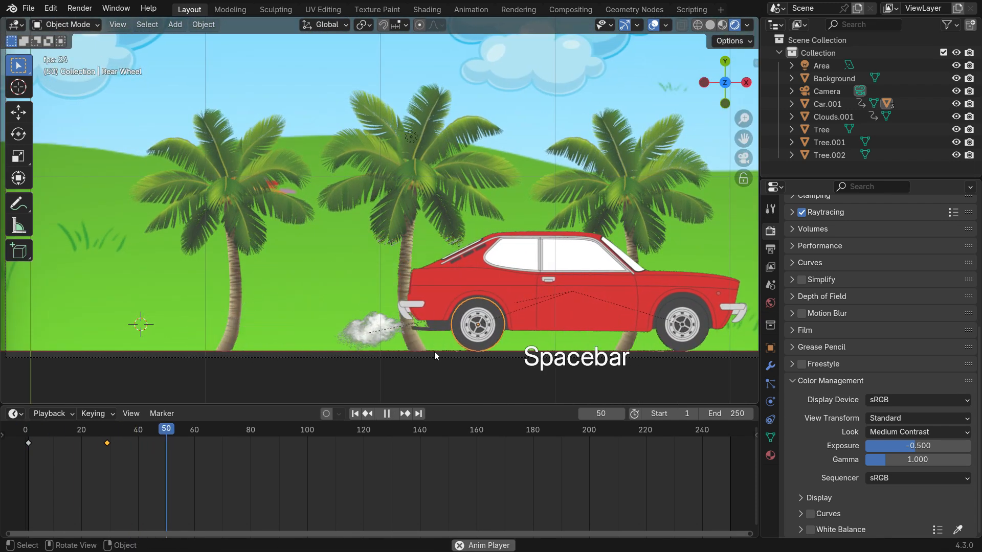
pyautogui.press('space')
pyautogui.hotkey('shift', 'Left')
pyautogui.scroll(-3, 365, 356)
pyautogui.press('space')
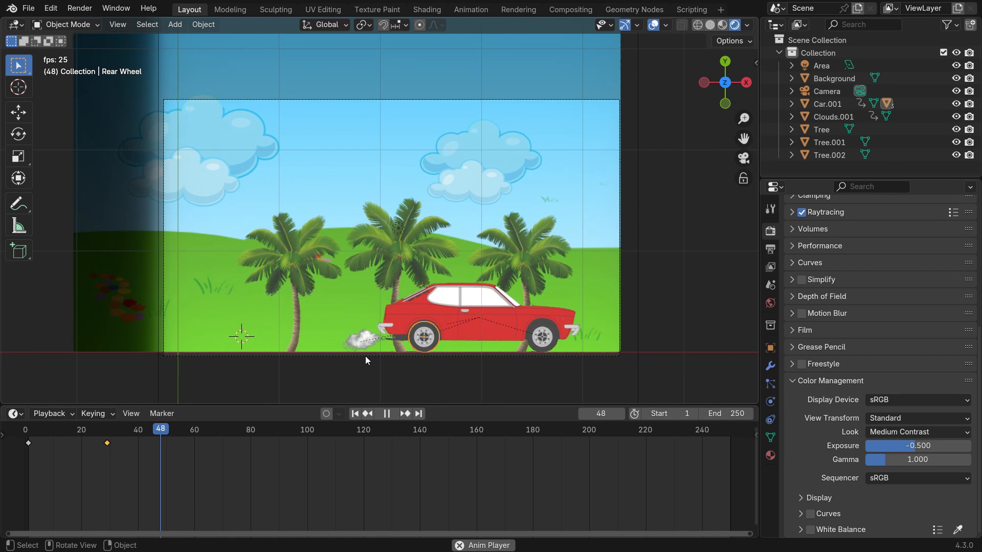
pyautogui.press('space')
pyautogui.hotkey('shift', 'Left')
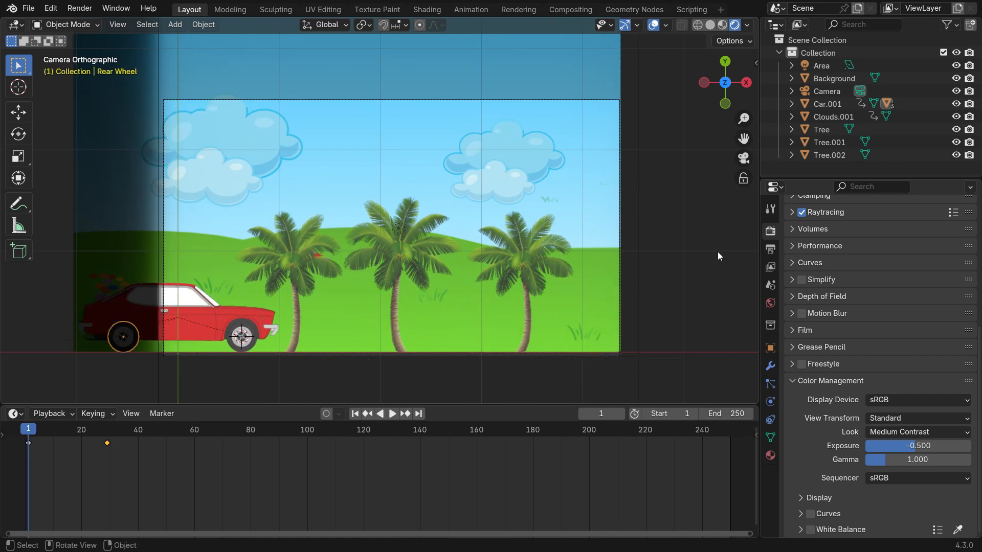
# - Set the output frame rate to 25 fps and the end frame to 180
pyautogui.click(770, 250)
pyautogui.scroll(5, 900, 255)
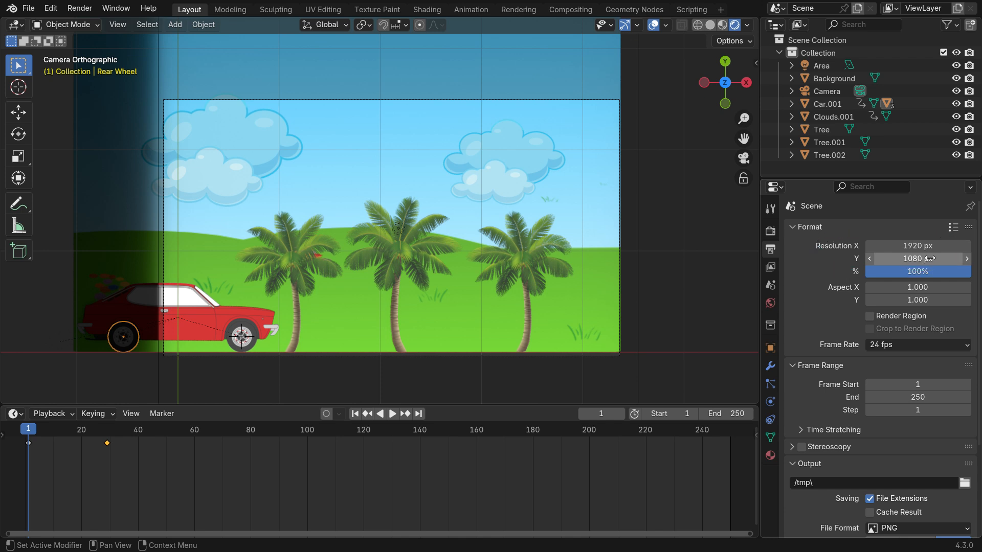
pyautogui.click(908, 344)
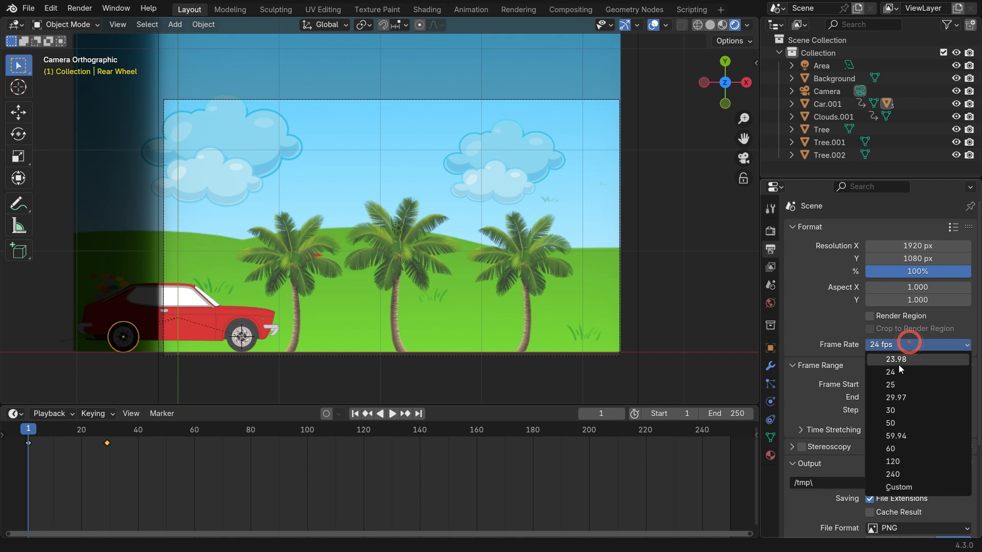
pyautogui.click(896, 384)
pyautogui.click(922, 397)
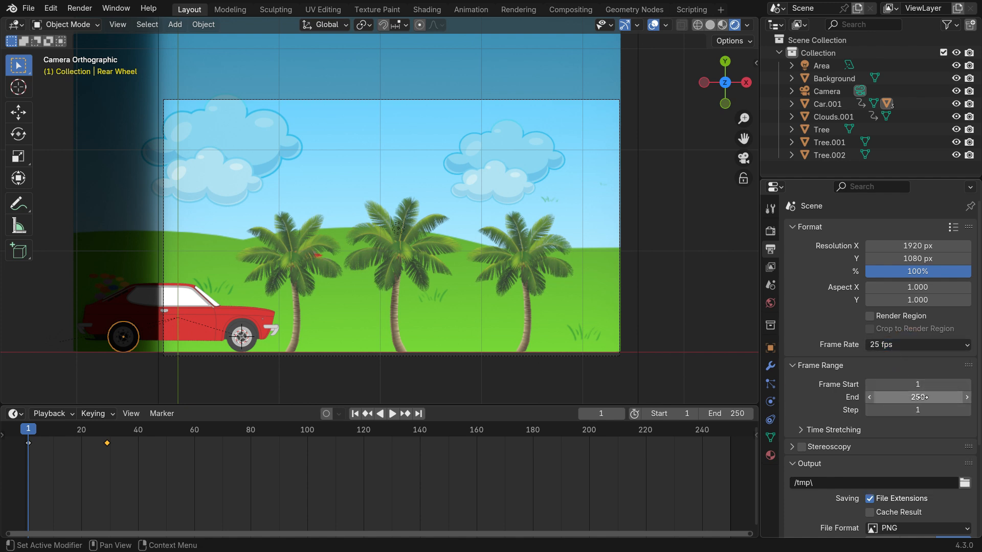
pyautogui.write('180')
pyautogui.press('Return')
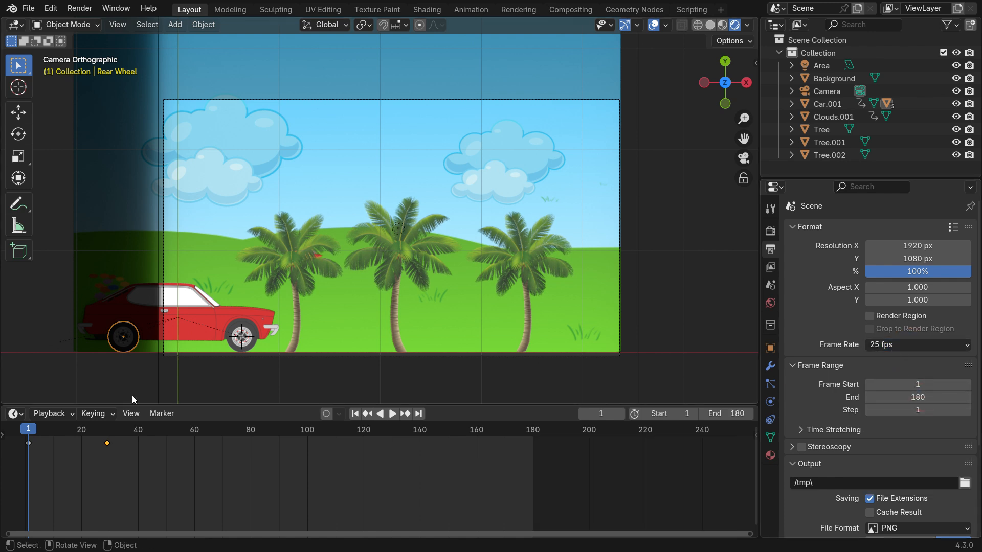
# - Set the render output path to the Desktop folder with the file name anime
pyautogui.scroll(-1, 132, 395)
pyautogui.scroll(-5, 882, 456)
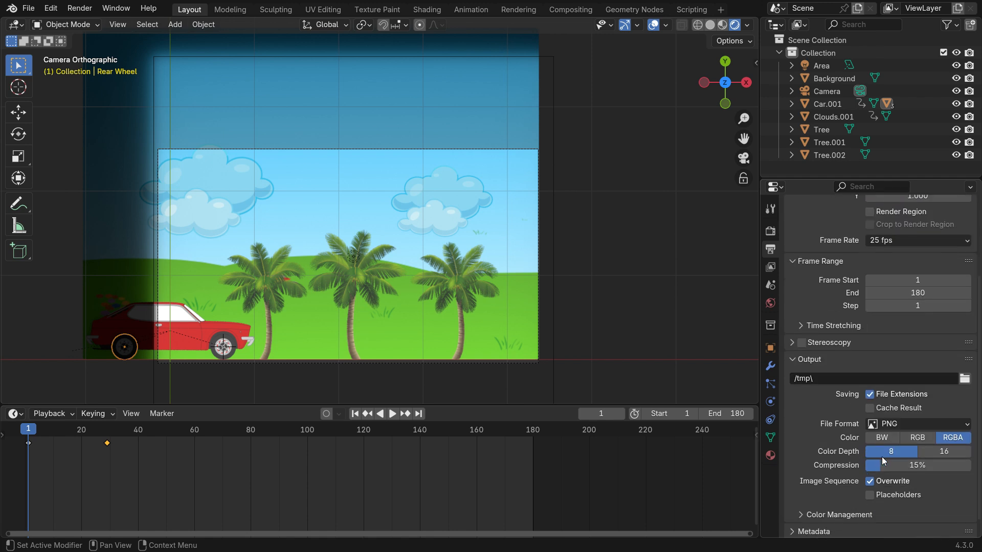
pyautogui.click(964, 379)
pyautogui.click(331, 192)
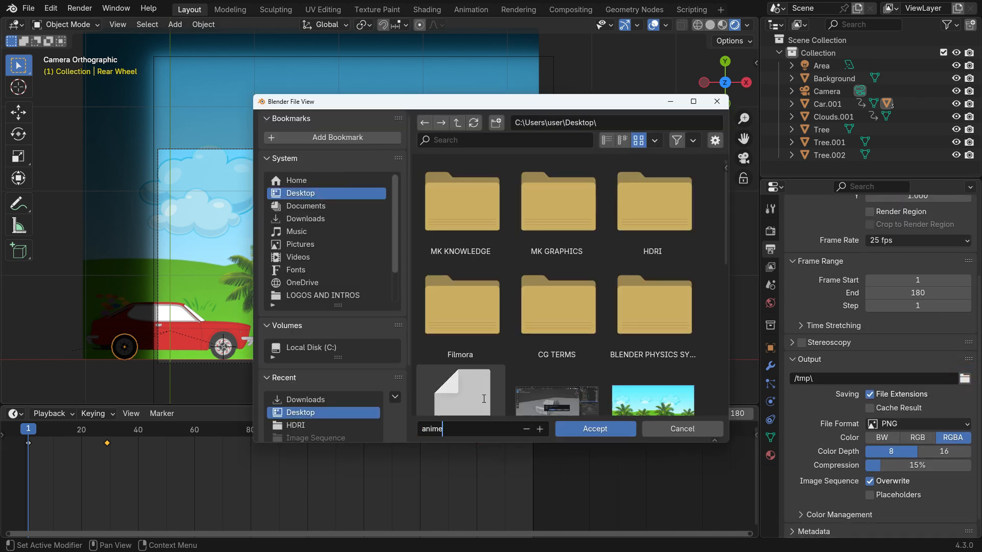
pyautogui.click(593, 429)
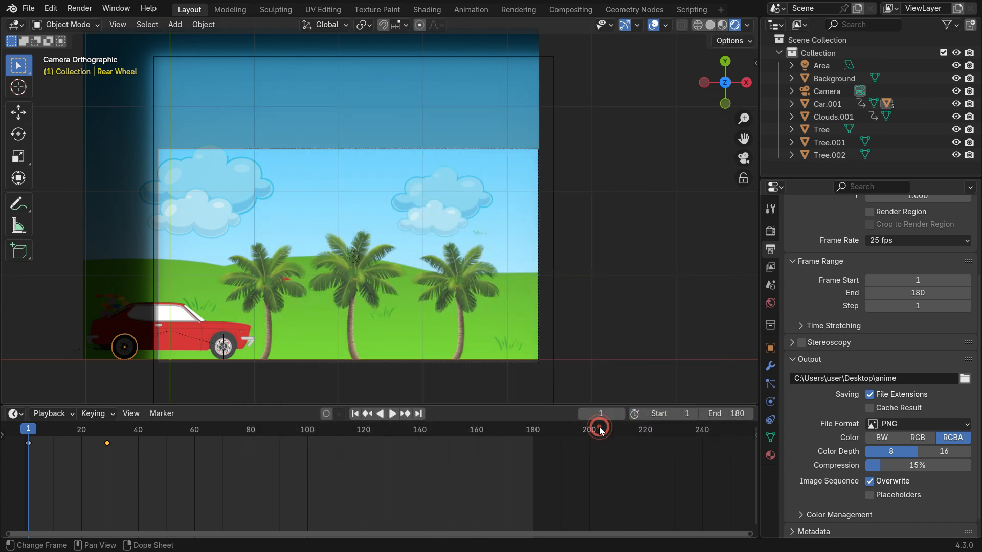
# - Set the output to FFmpeg Video in an MPEG-4 container and render the animation
pyautogui.click(943, 422)
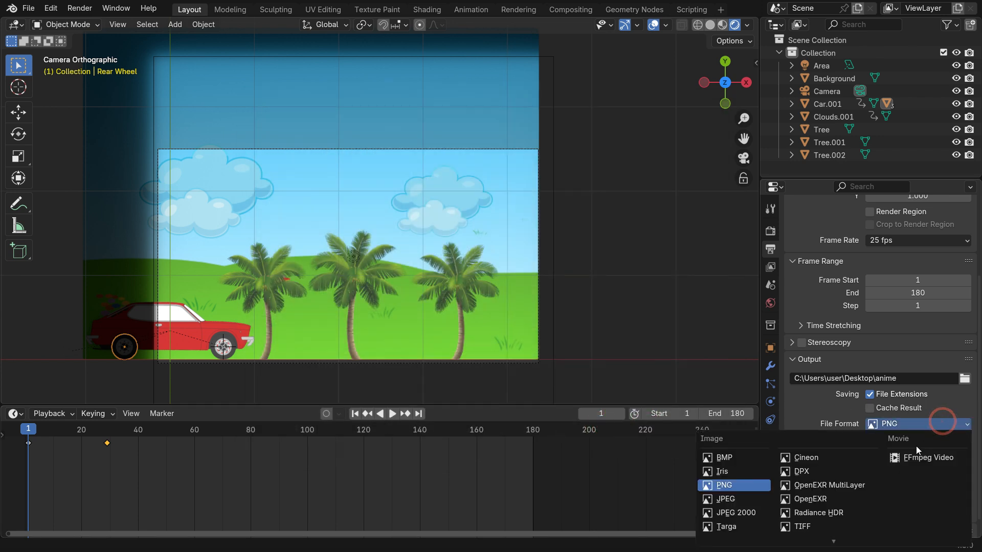
pyautogui.click(935, 458)
pyautogui.scroll(-5, 813, 495)
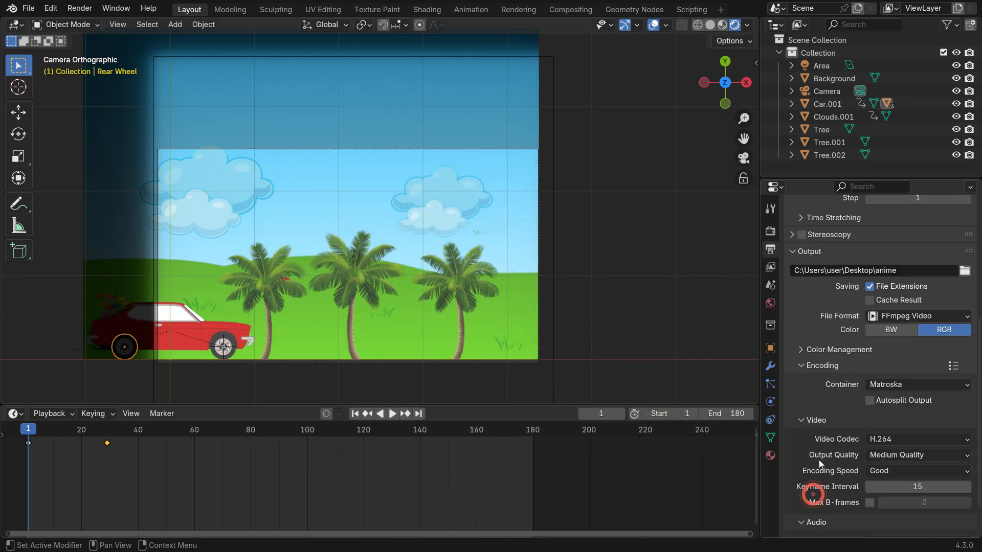
pyautogui.click(909, 382)
pyautogui.click(905, 427)
pyautogui.click(79, 9)
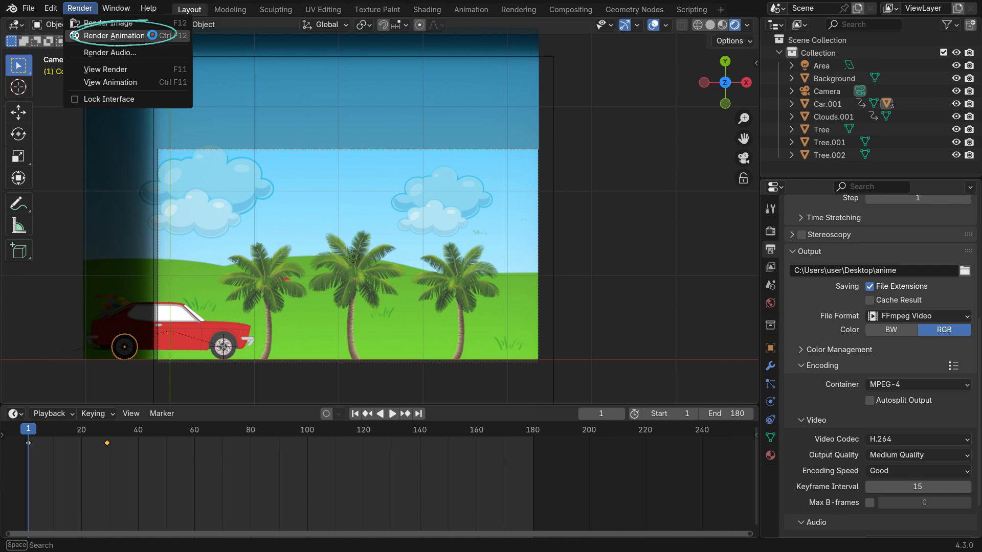
pyautogui.click(151, 35)
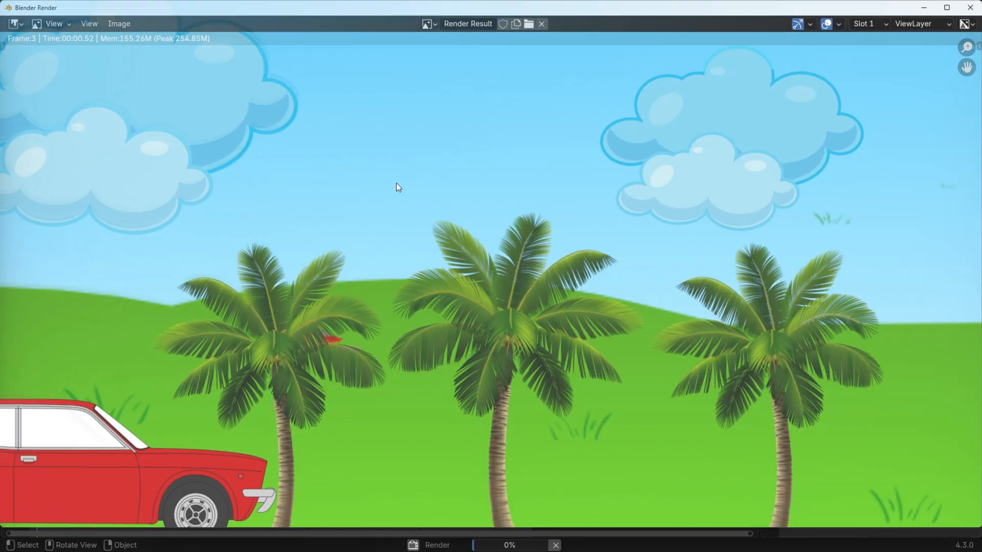